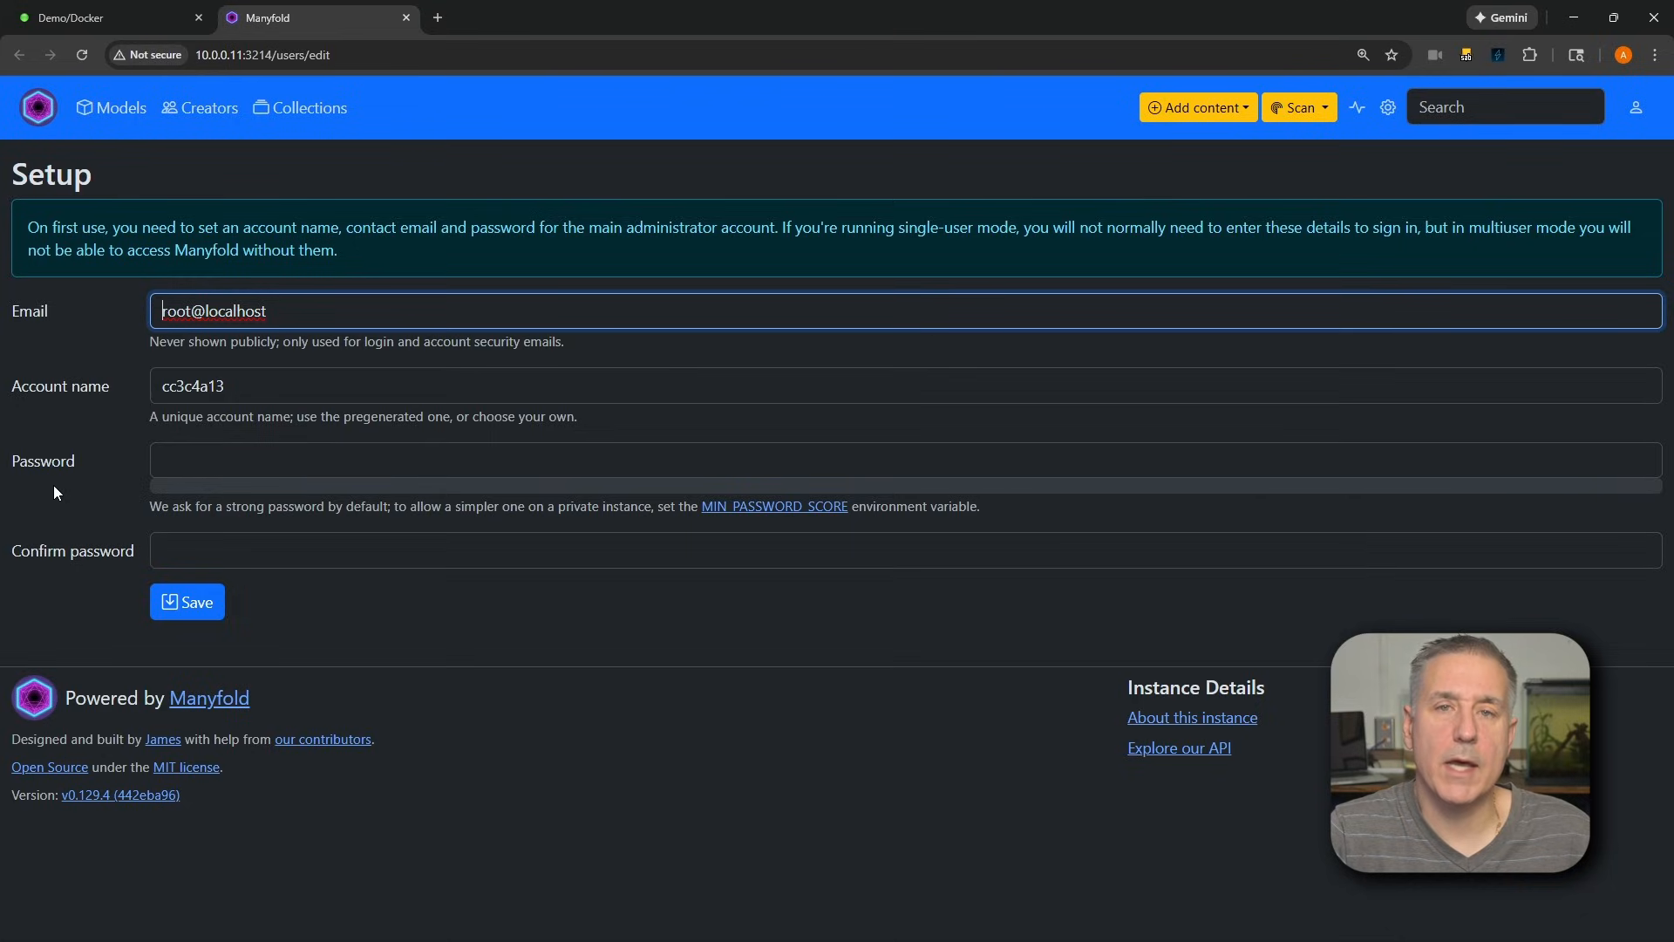
Enter the administrator's contact email and set the account name to Demo in the setup form
left_click_drag(285, 307, 160, 310)
key("Tab")
type("Do")
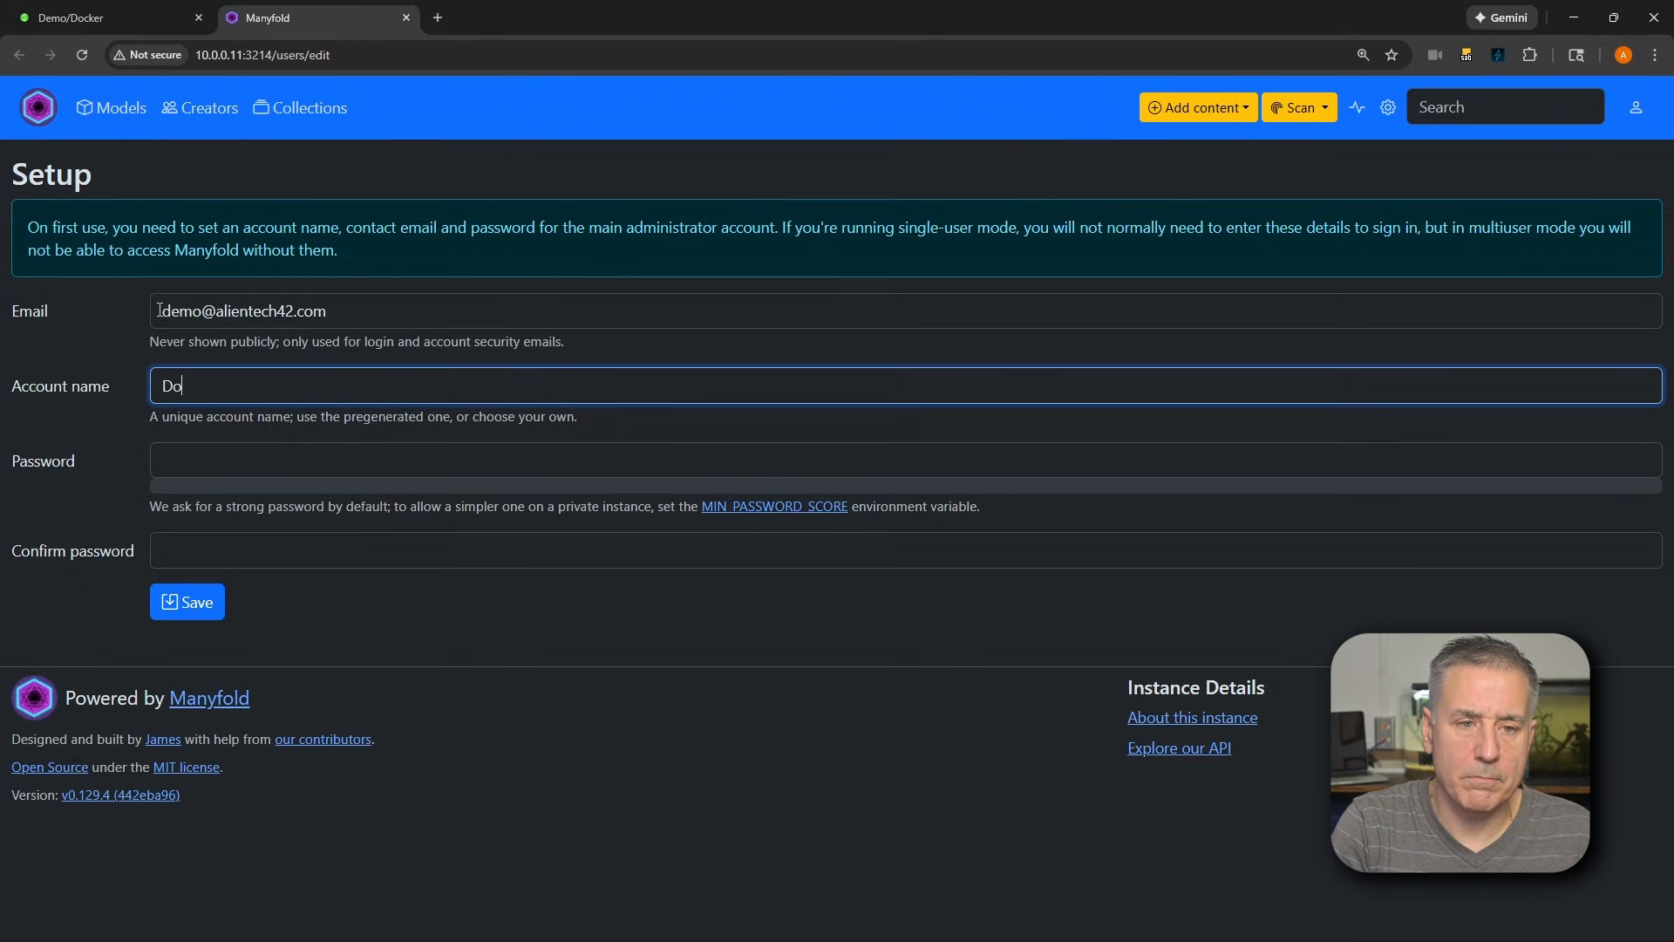
type("emo")
key("Tab")
key("shift+Tab")
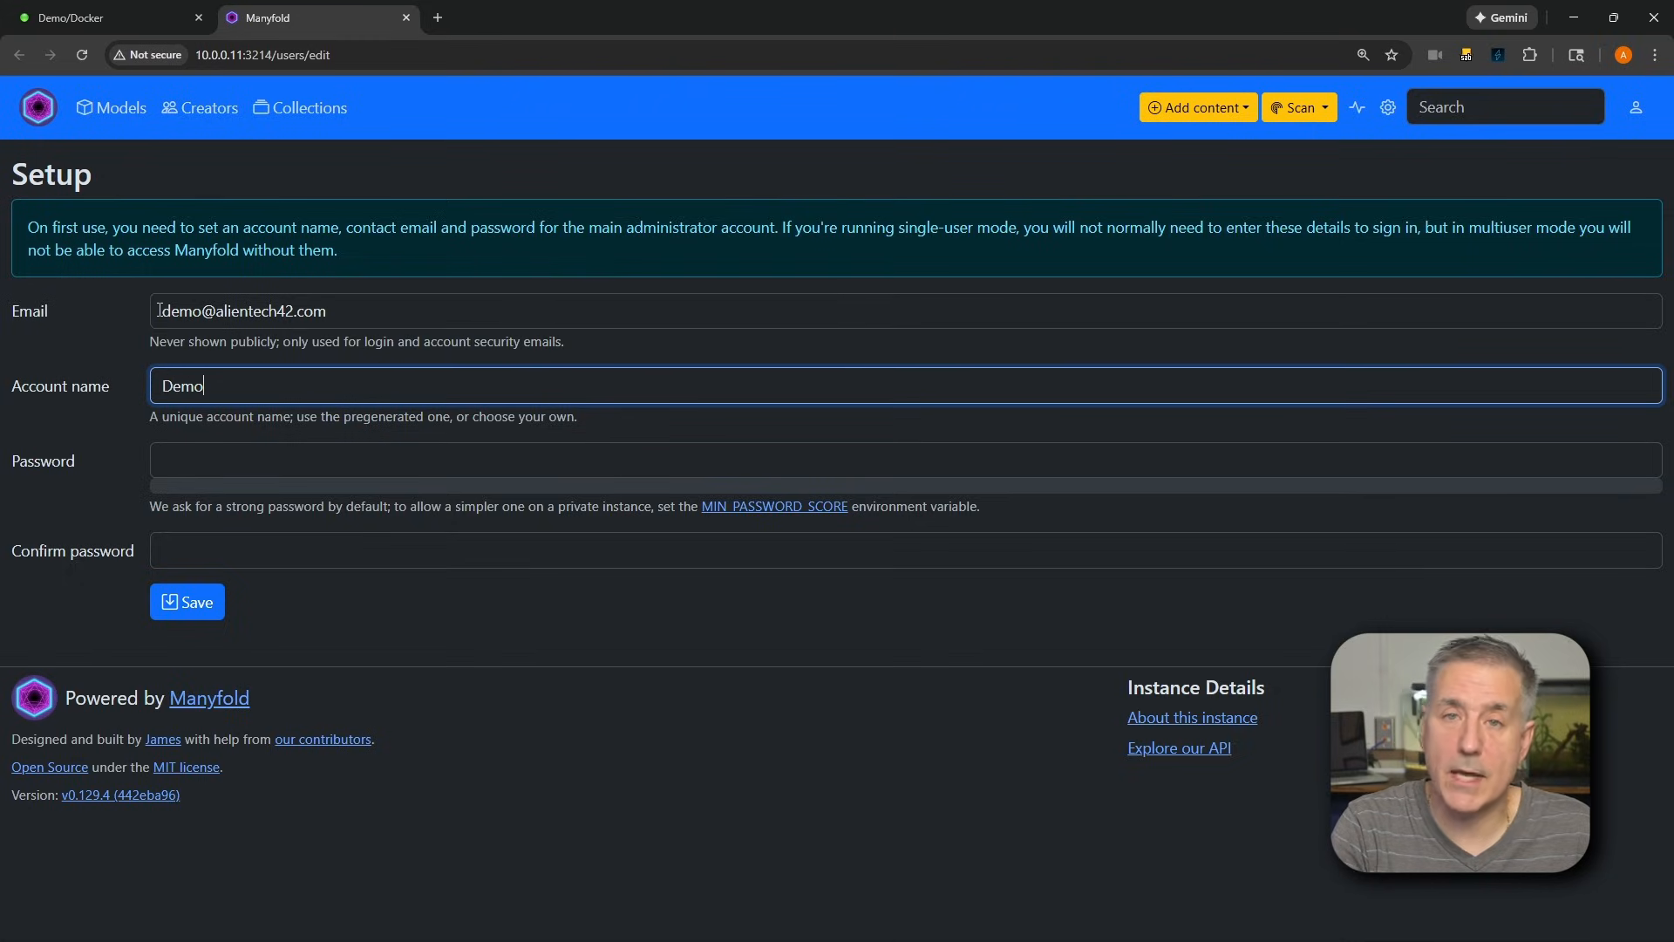
key("Tab")
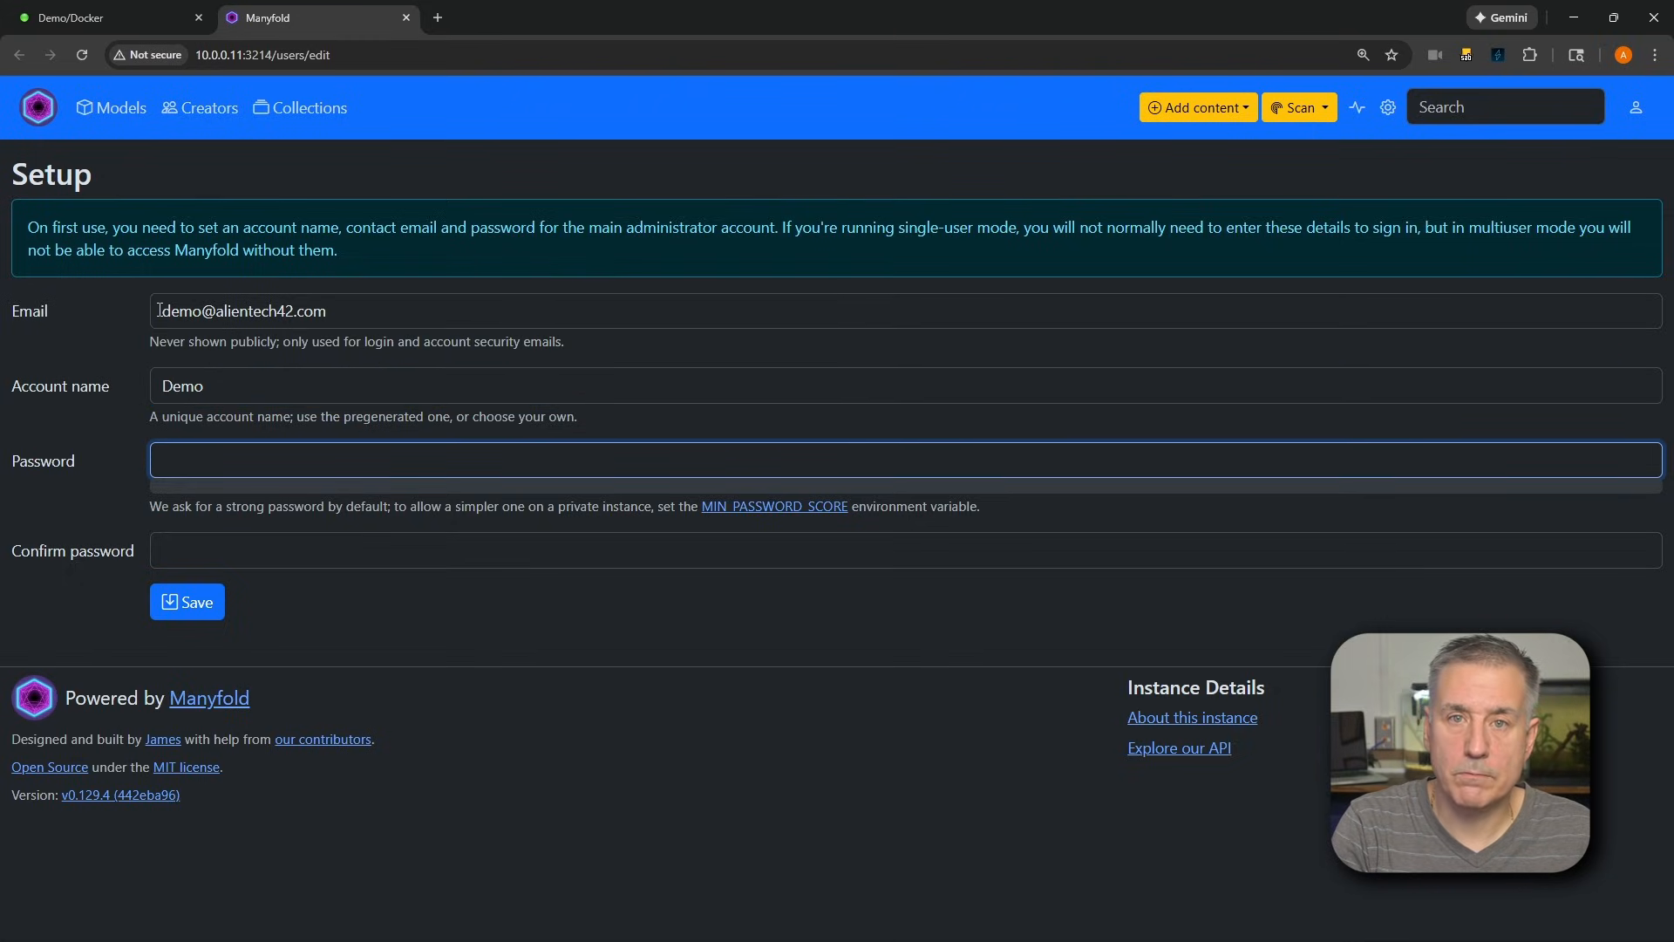
Try to save the administrator setup with a short account password entered in both password fields
type("••••••••")
key("Tab")
type("••••••••")
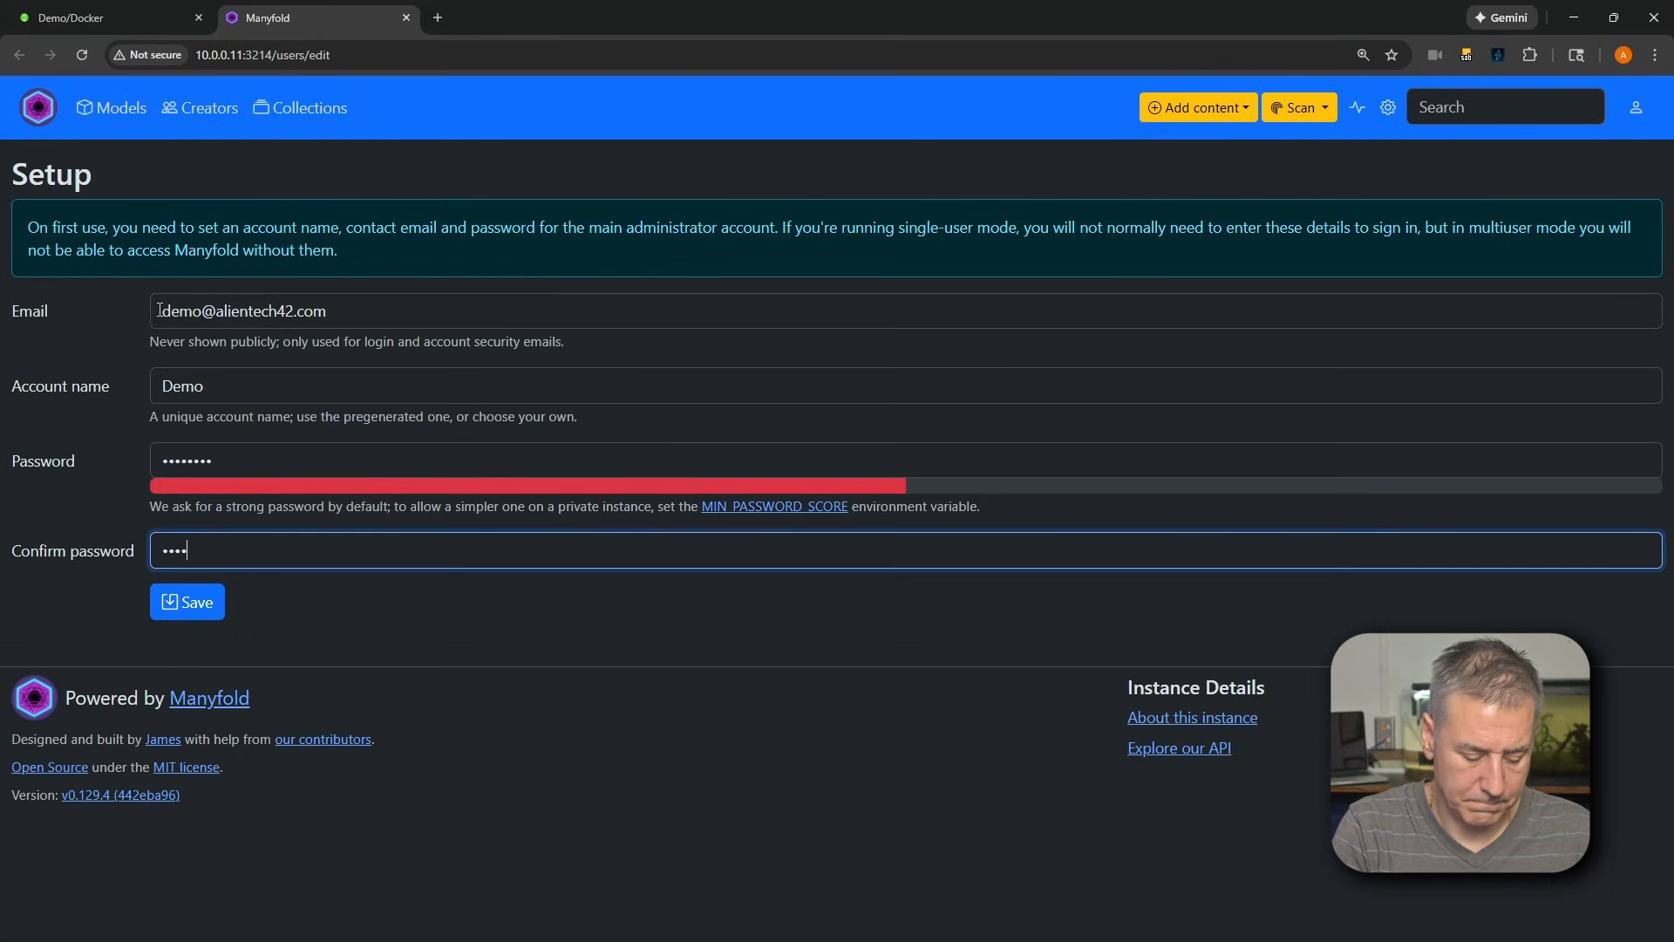
left_click(197, 608)
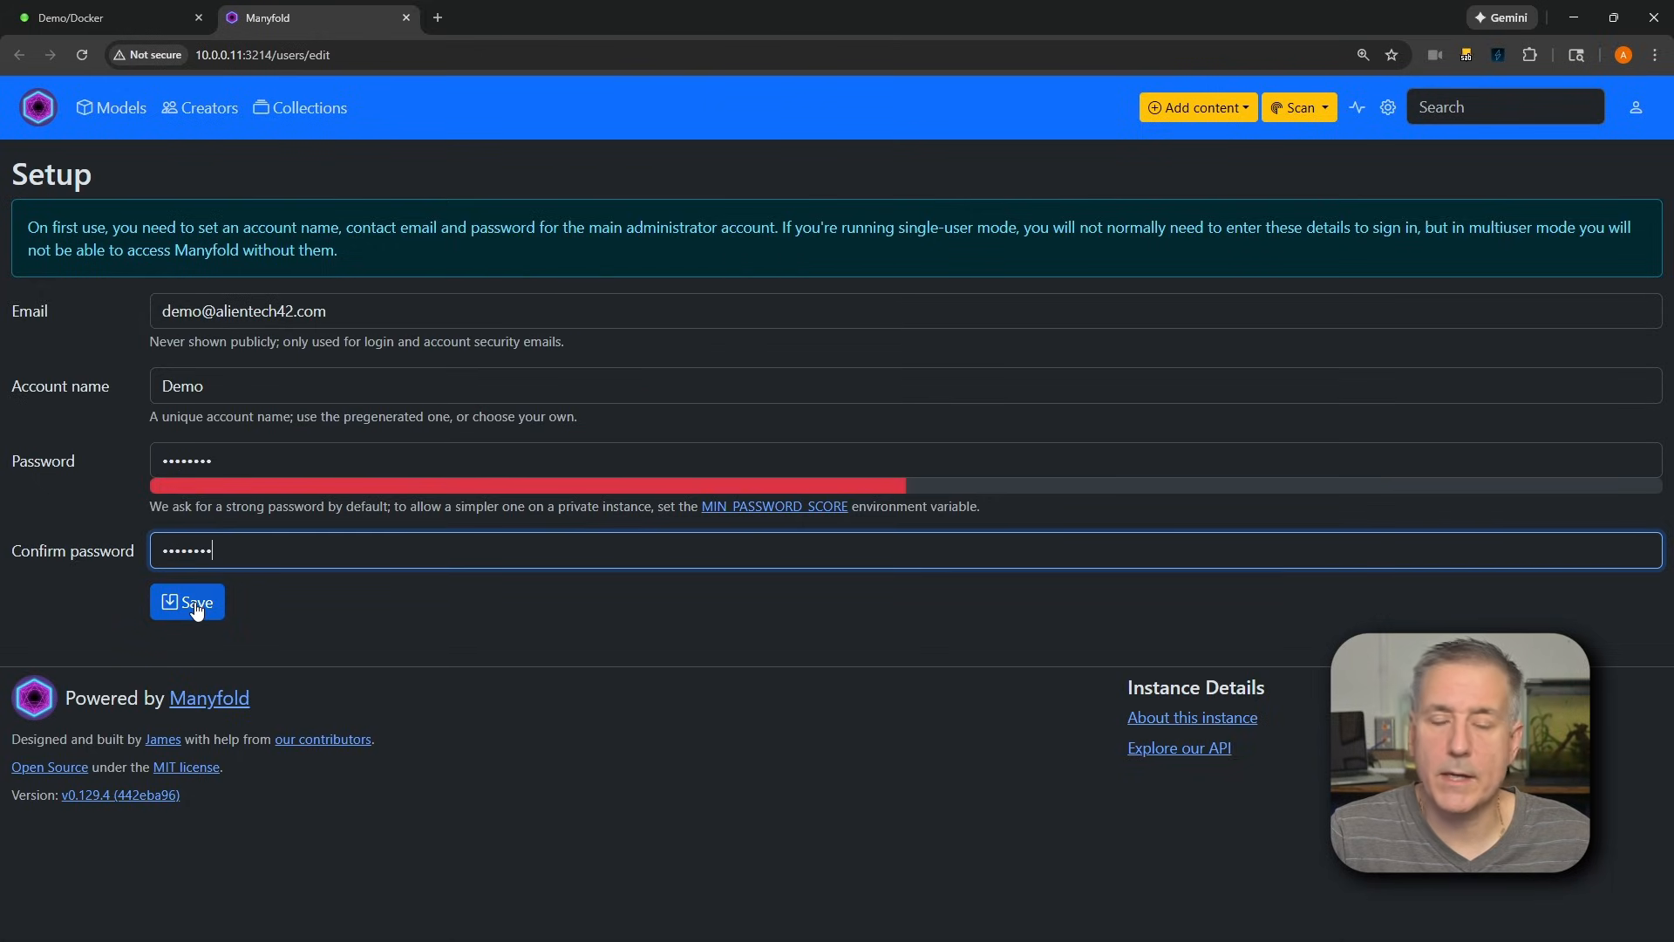
Enter and confirm a stronger account password for the administrator and save the setup
left_click(213, 463)
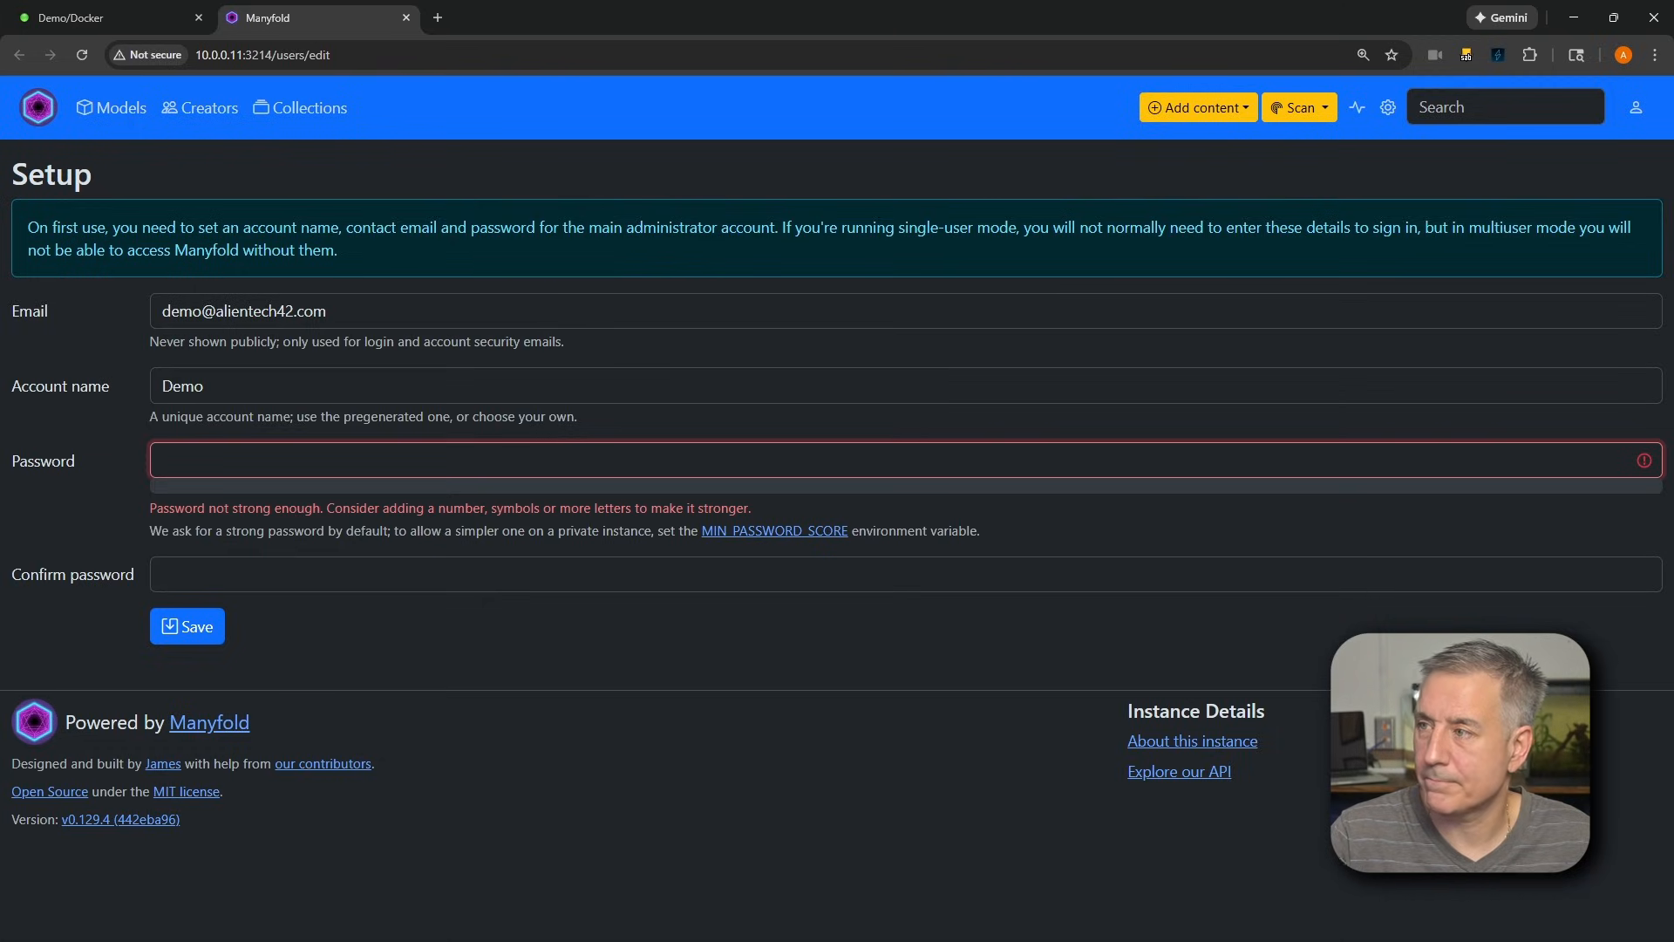
key("ctrl+v")
left_click(534, 573)
key("ctrl+v")
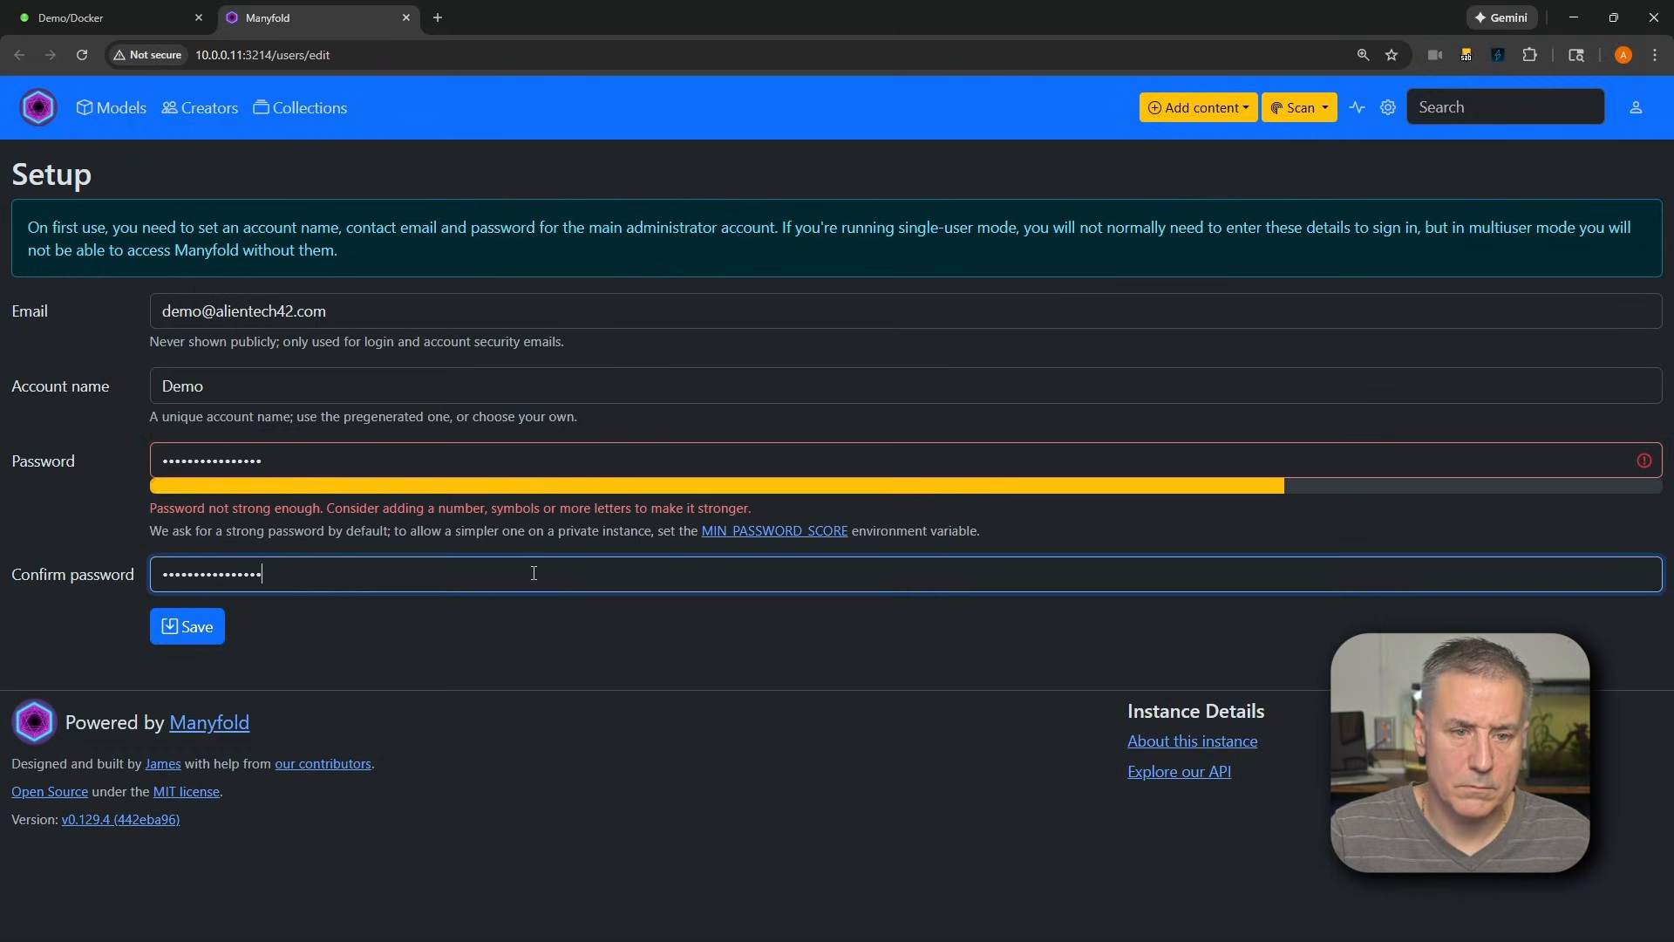
double_click(784, 456)
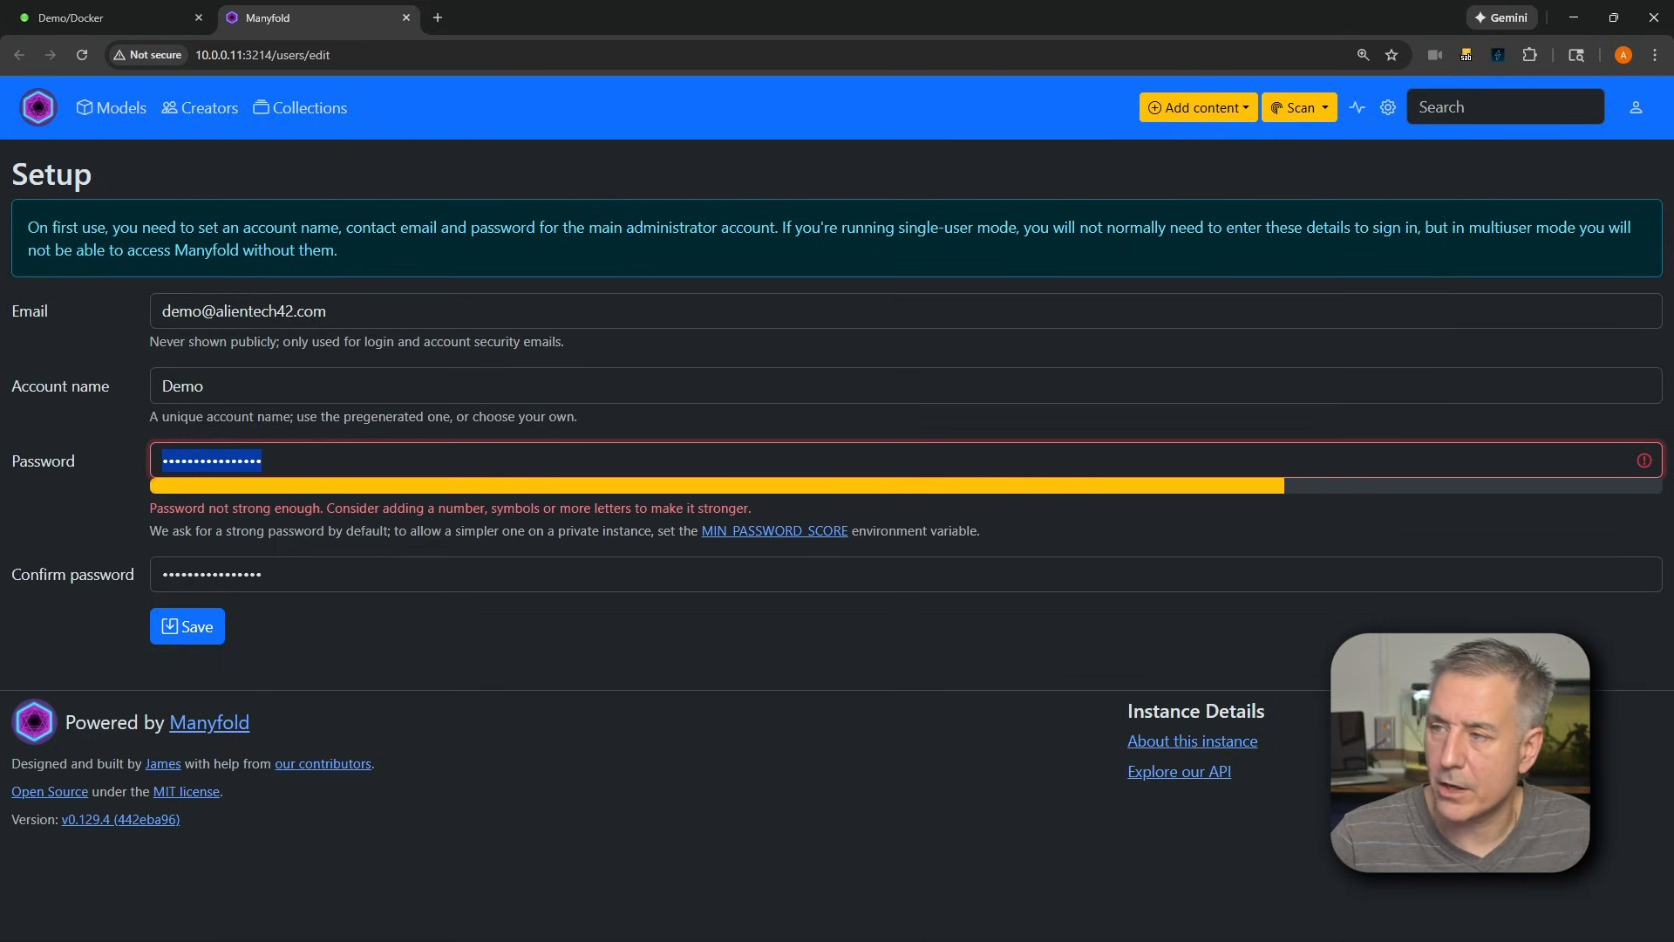
key("ctrl+v")
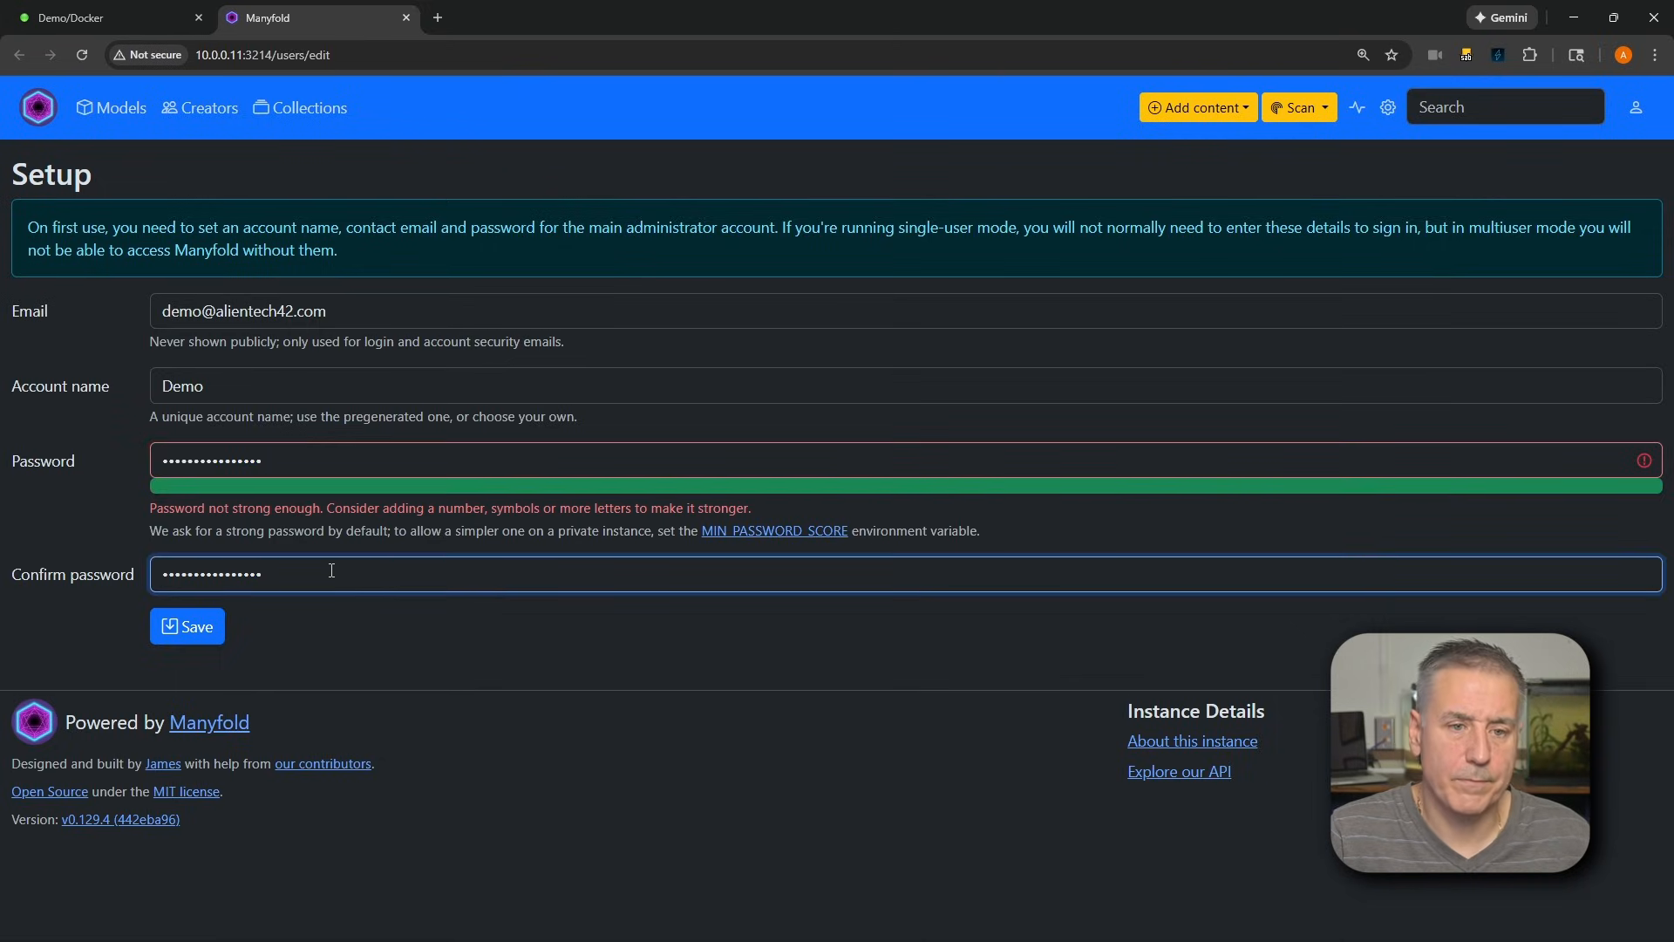
left_click(192, 627)
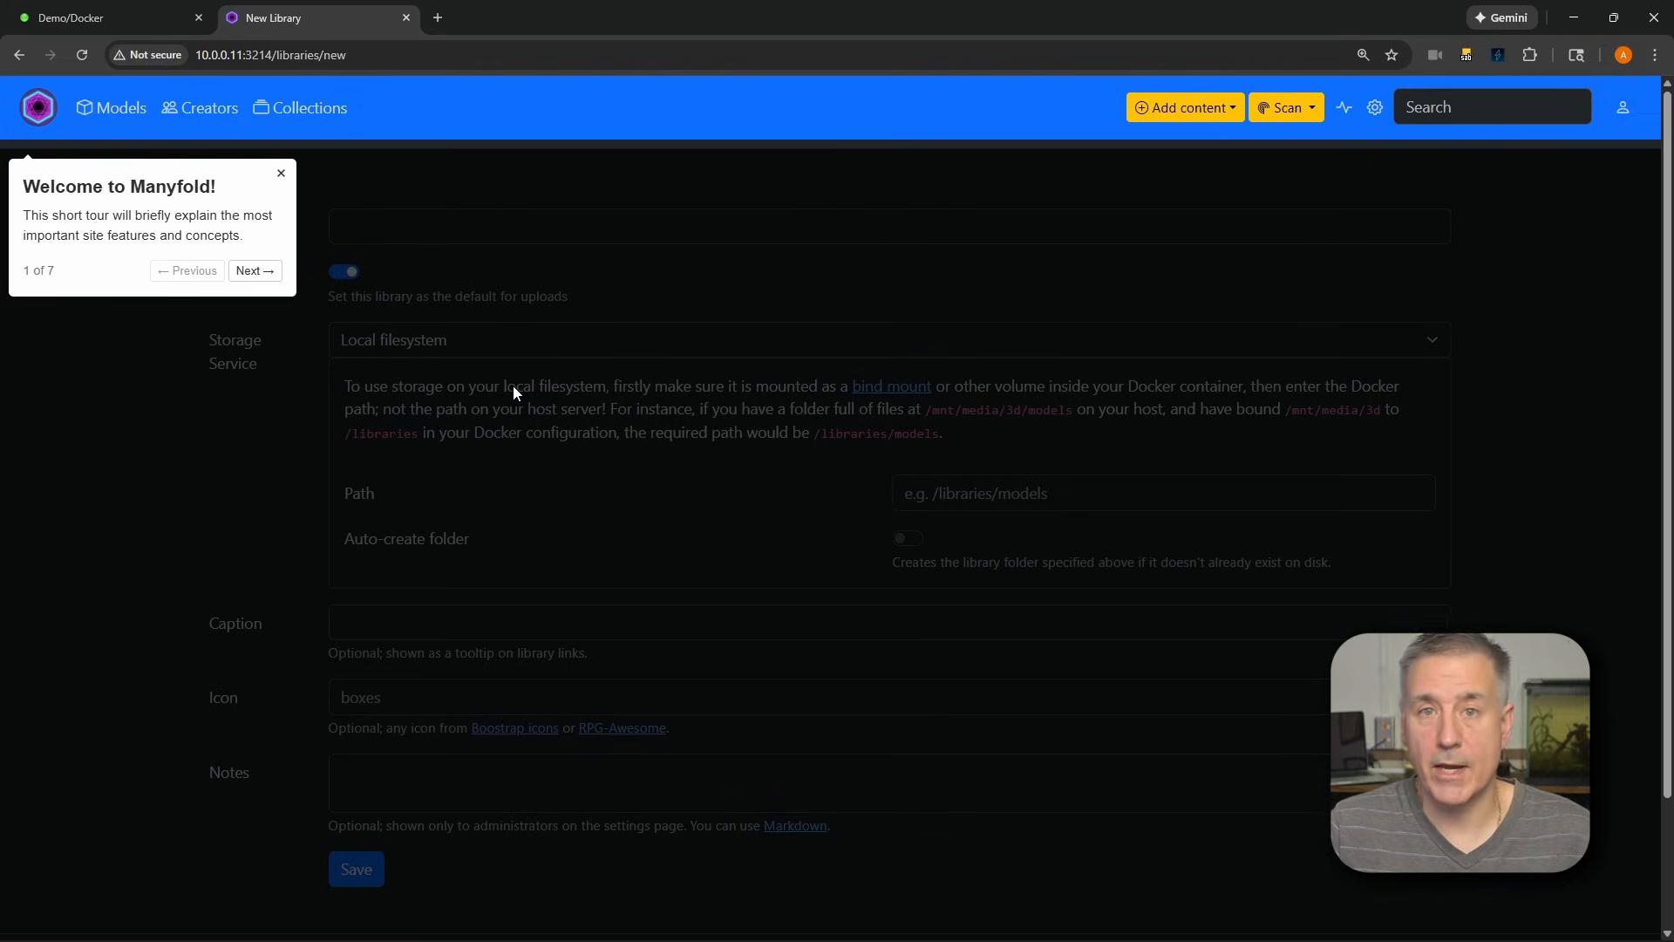
Step through the welcome tour's introduction and its explanations of models and creators
left_click(252, 271)
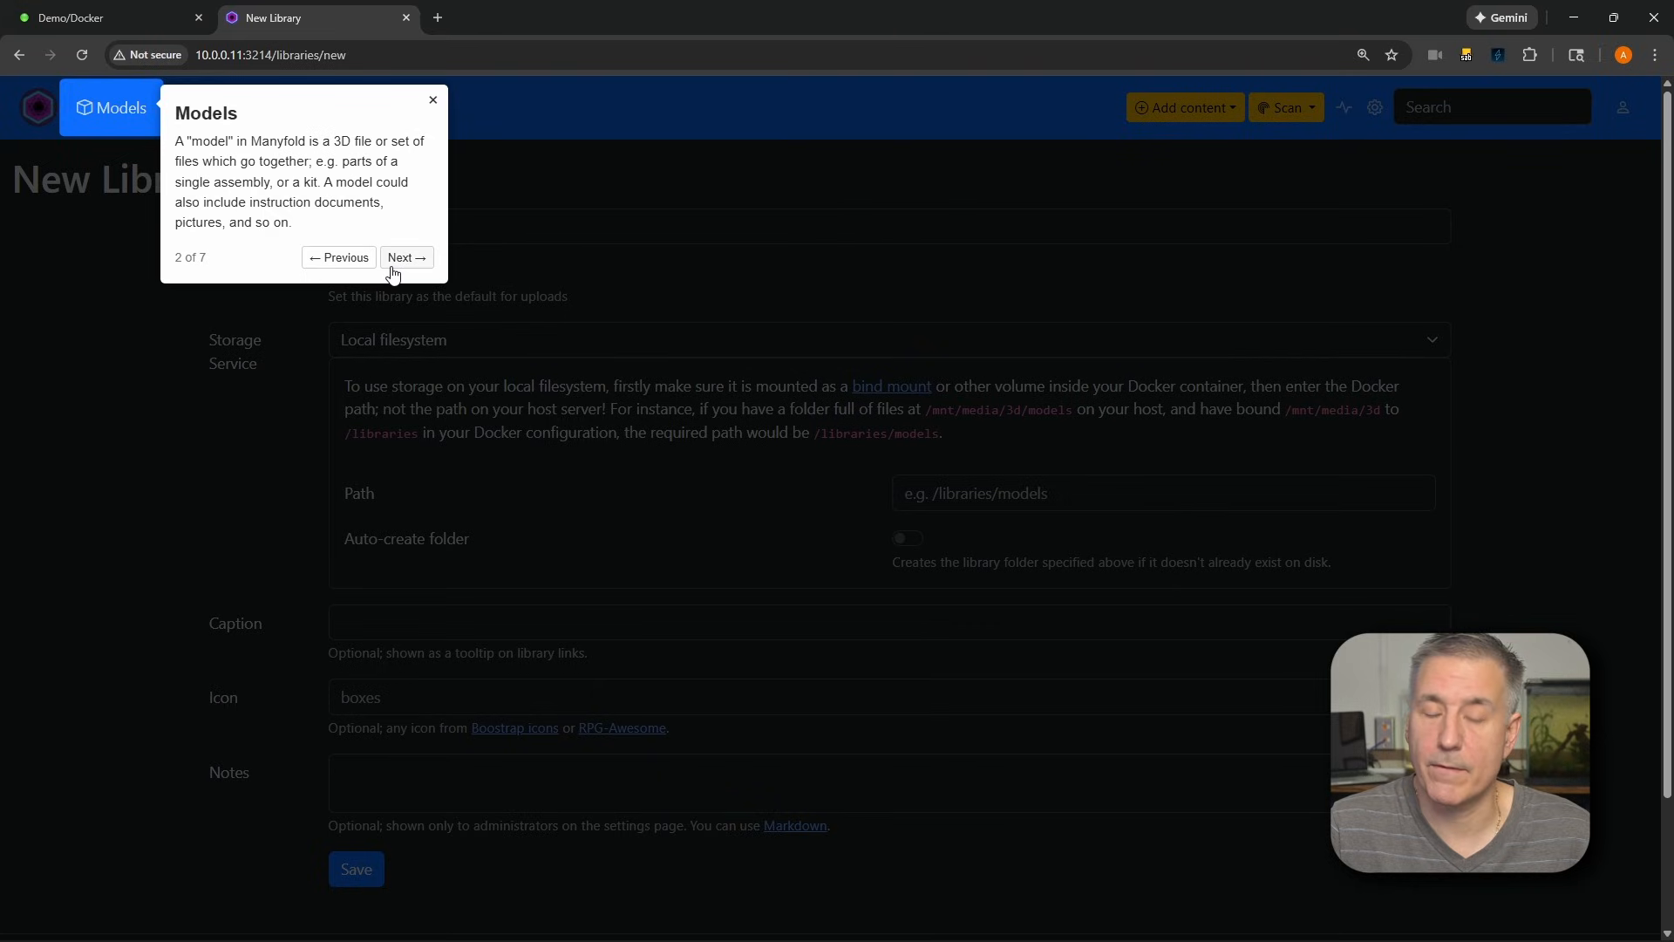
left_click(402, 259)
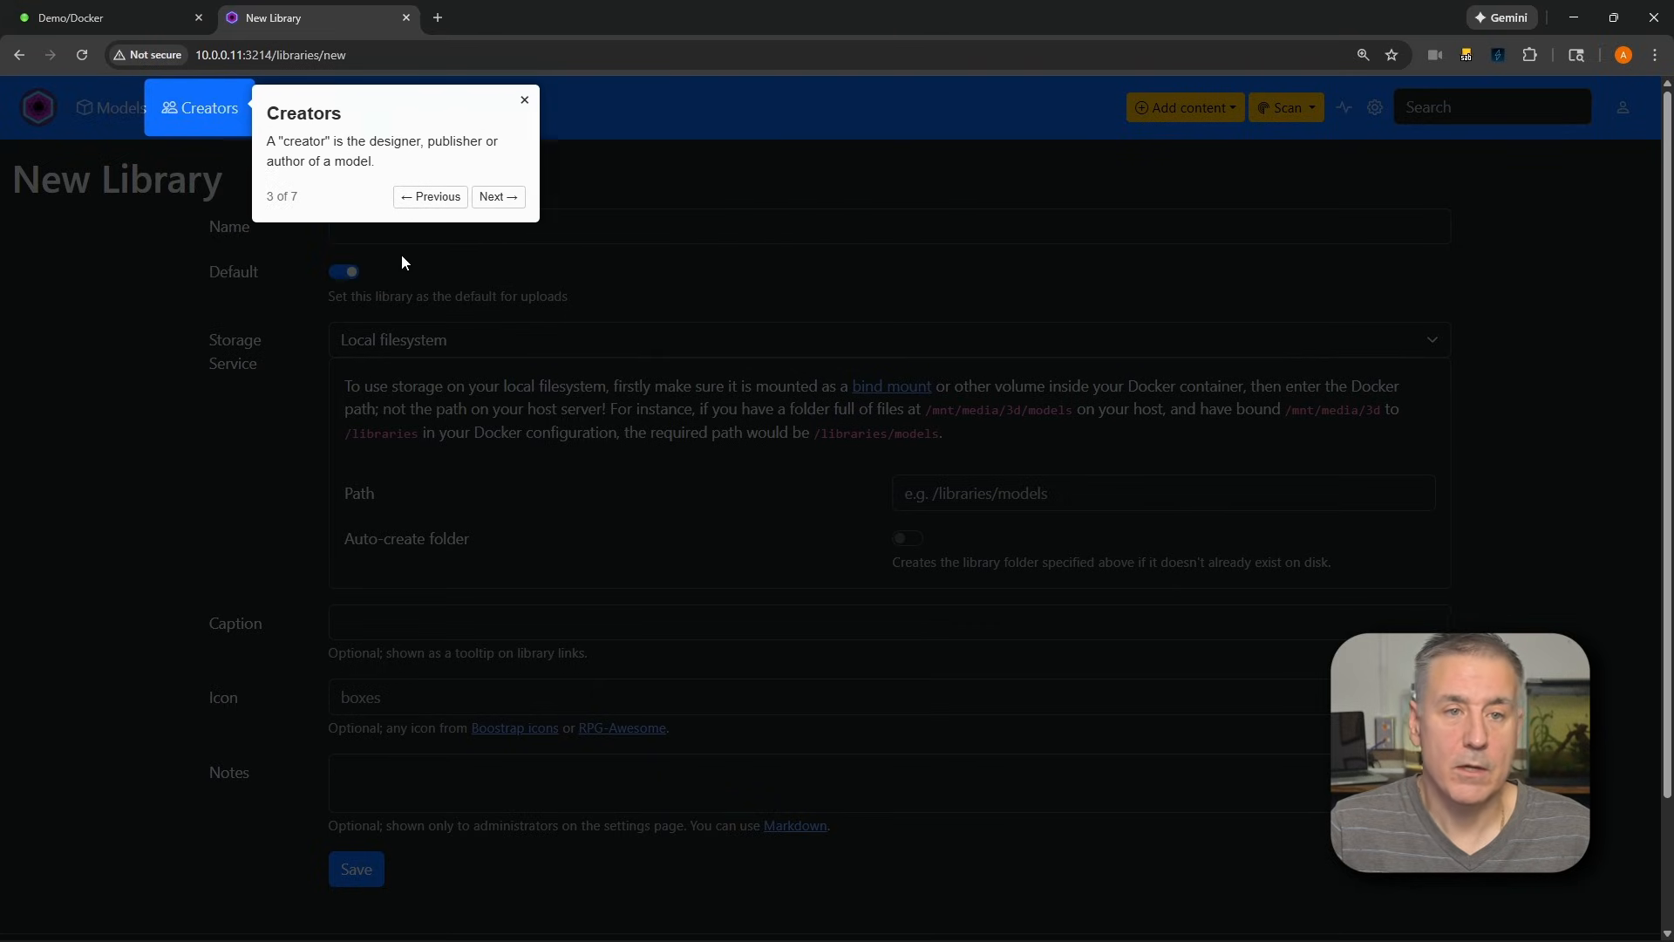
left_click(498, 197)
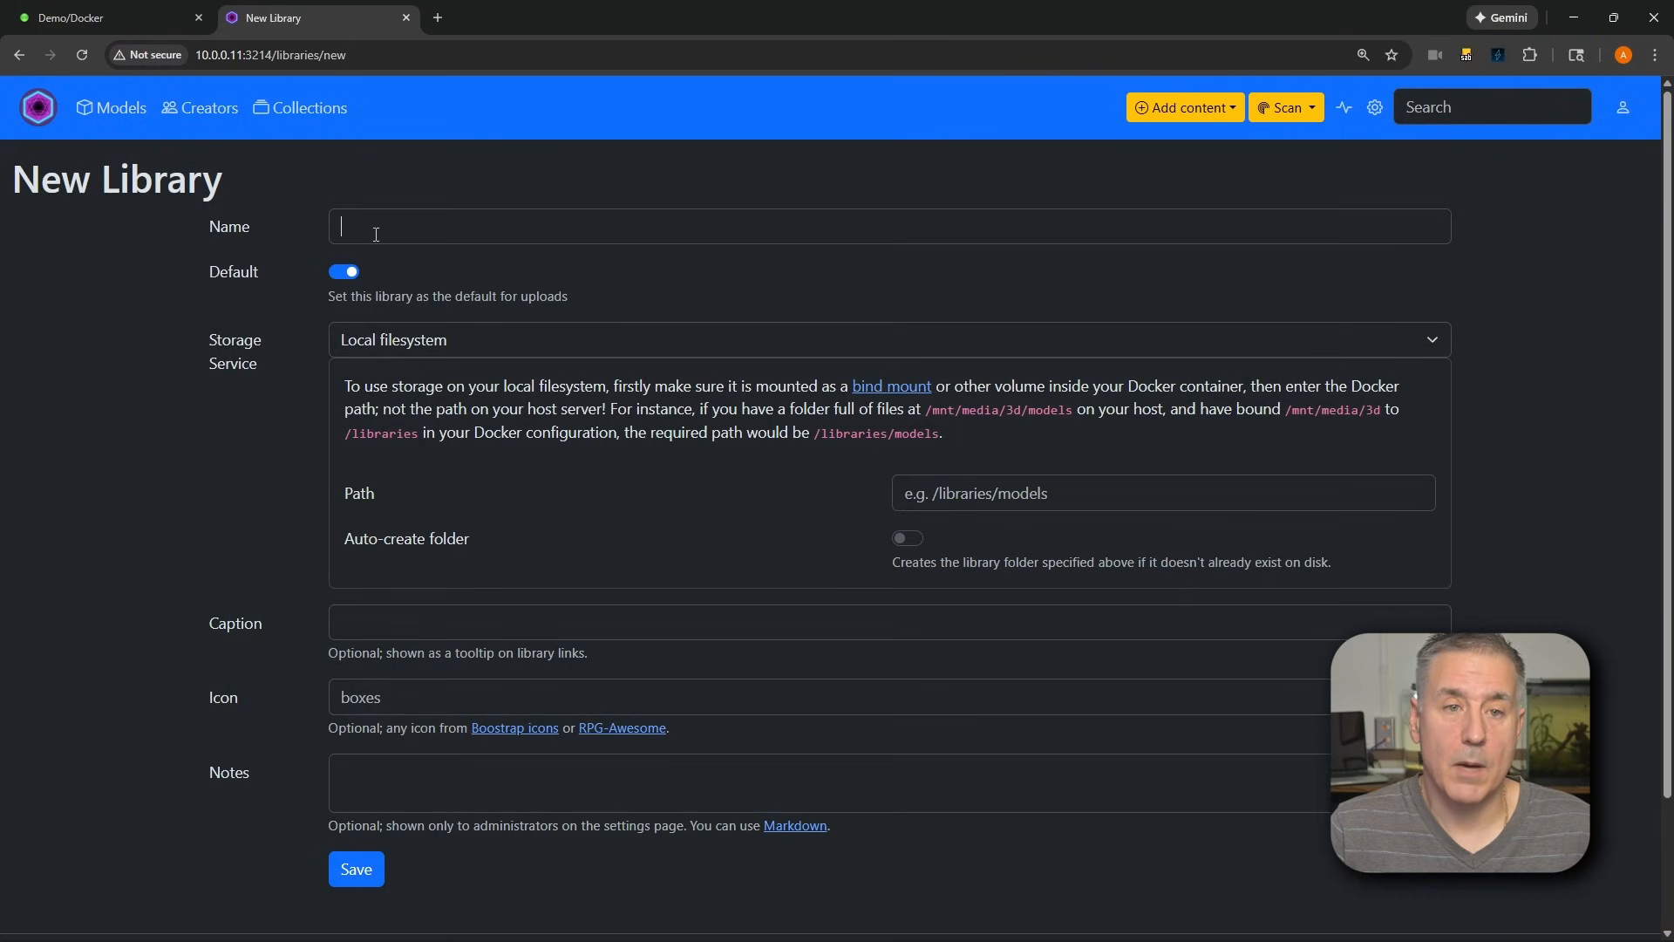
Name the new library Misc and set its local filesystem path to /libraries/misc
left_click(376, 234)
type("Misc")
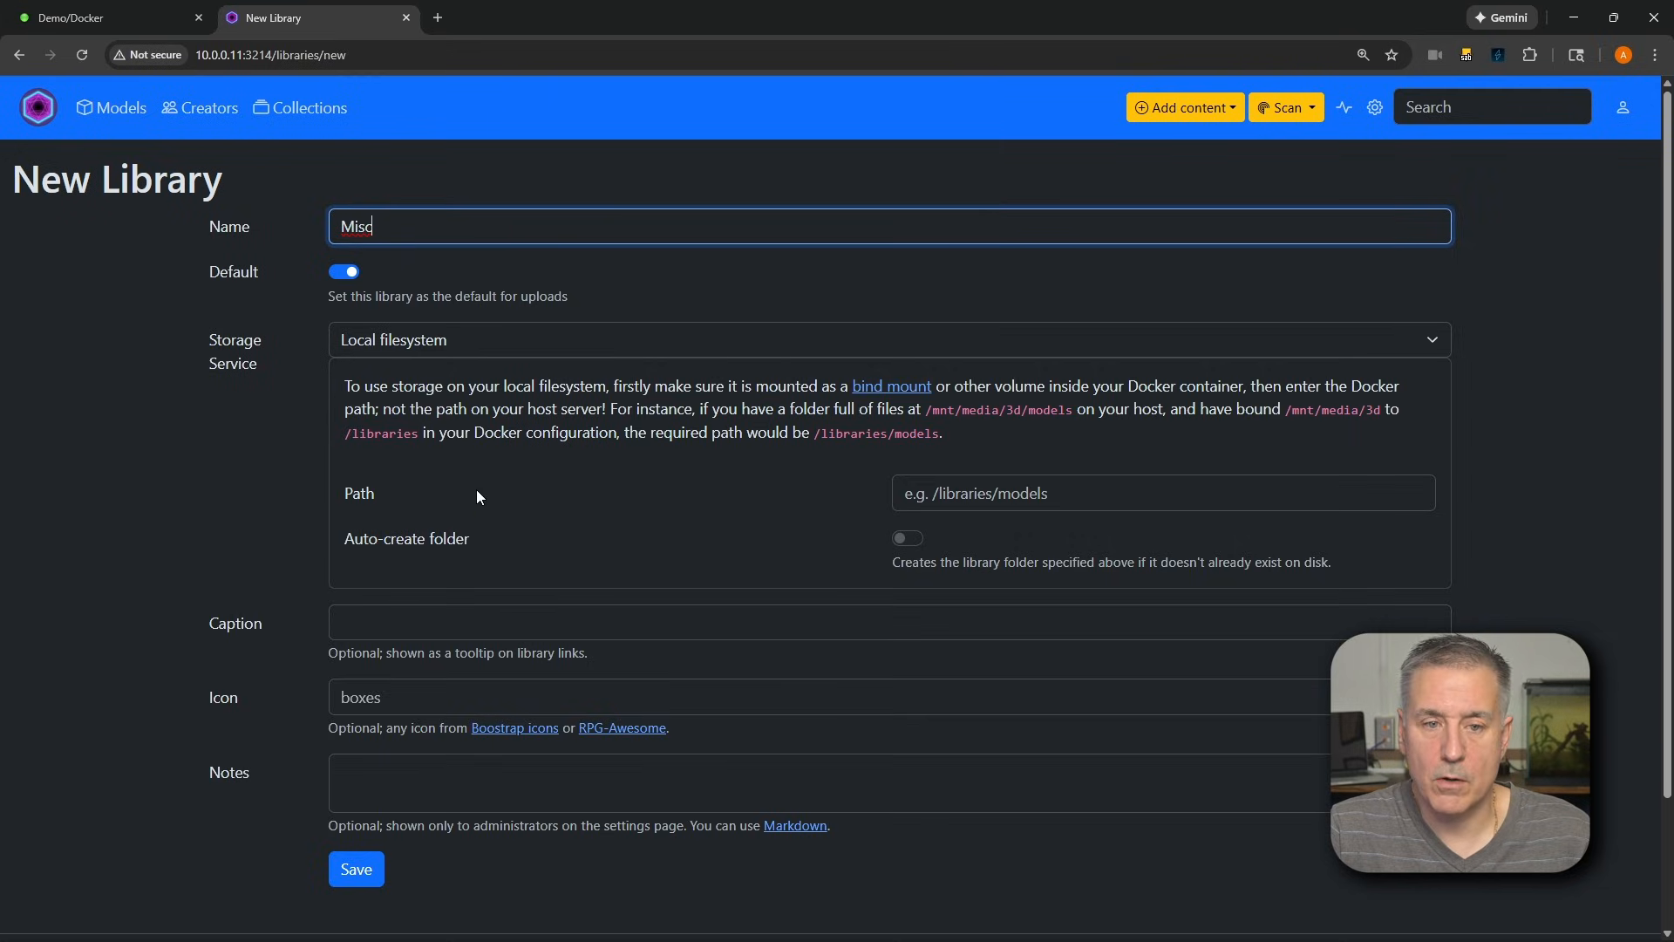
left_click(1022, 502)
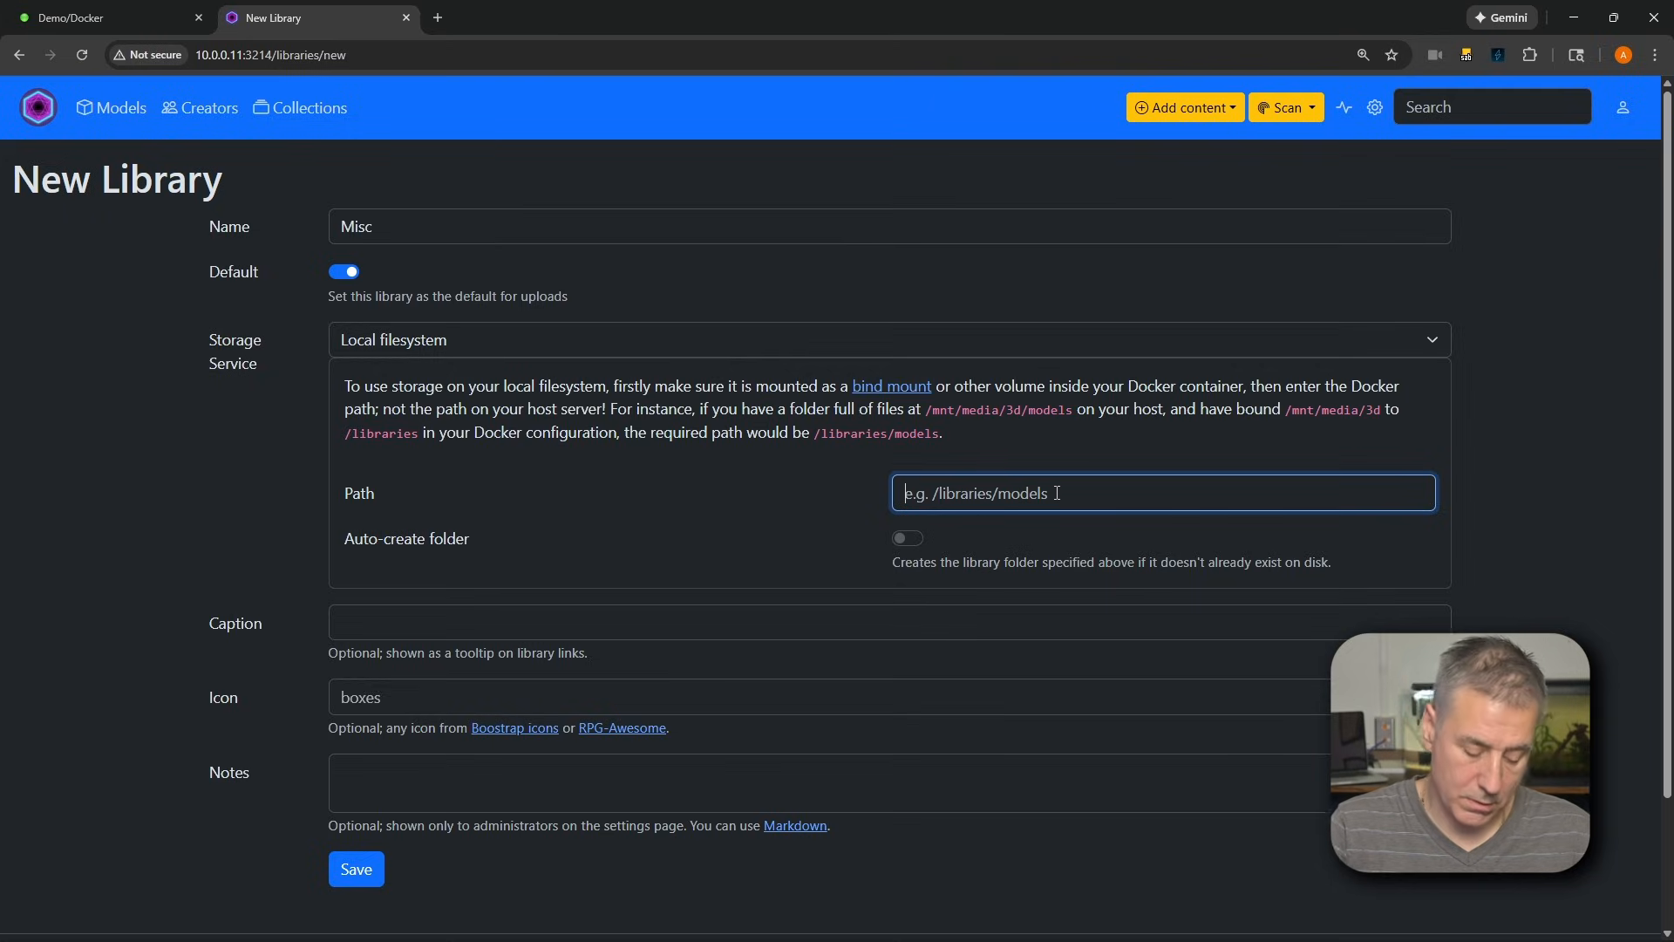
type("/")
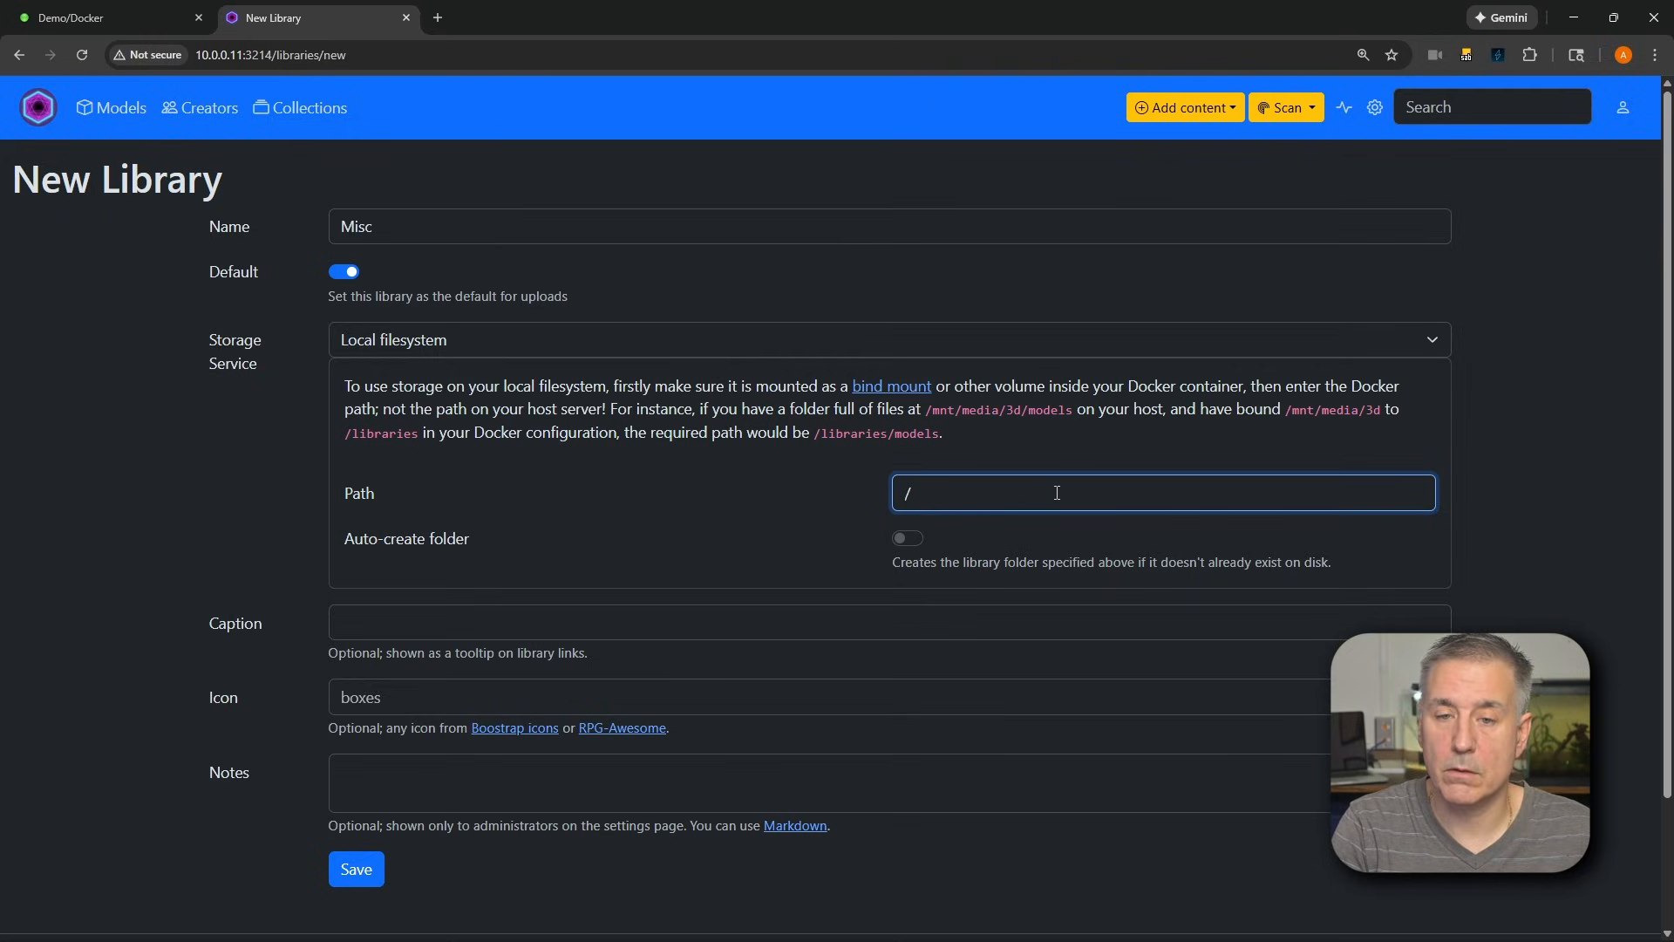
type("libraries/")
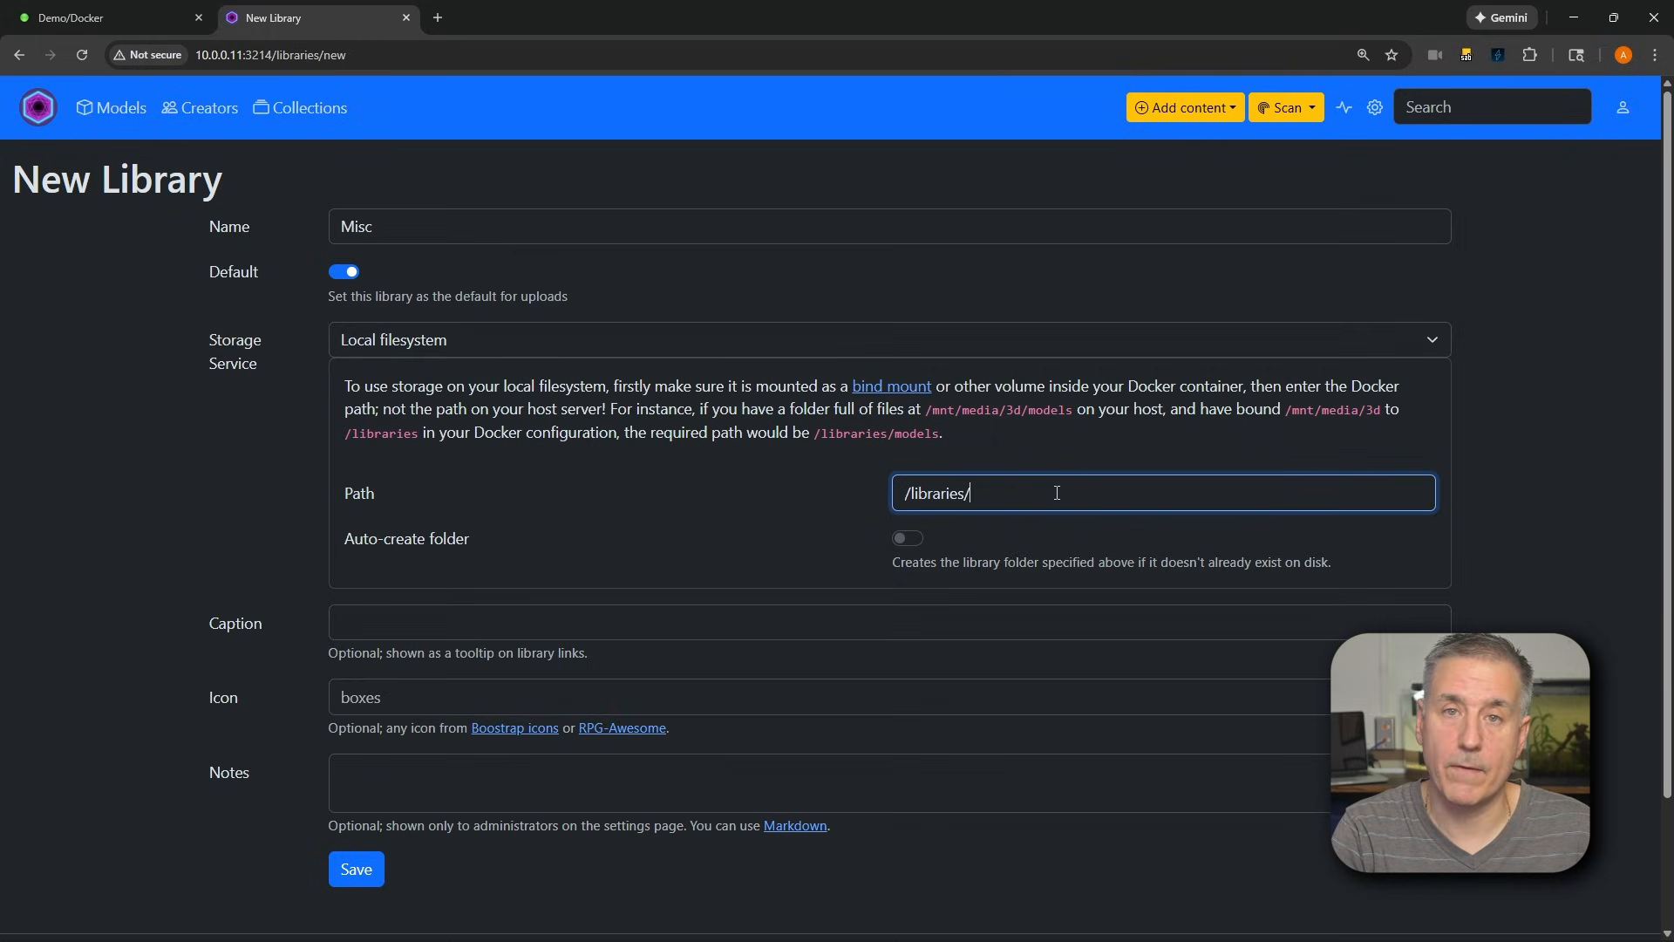
type("misc")
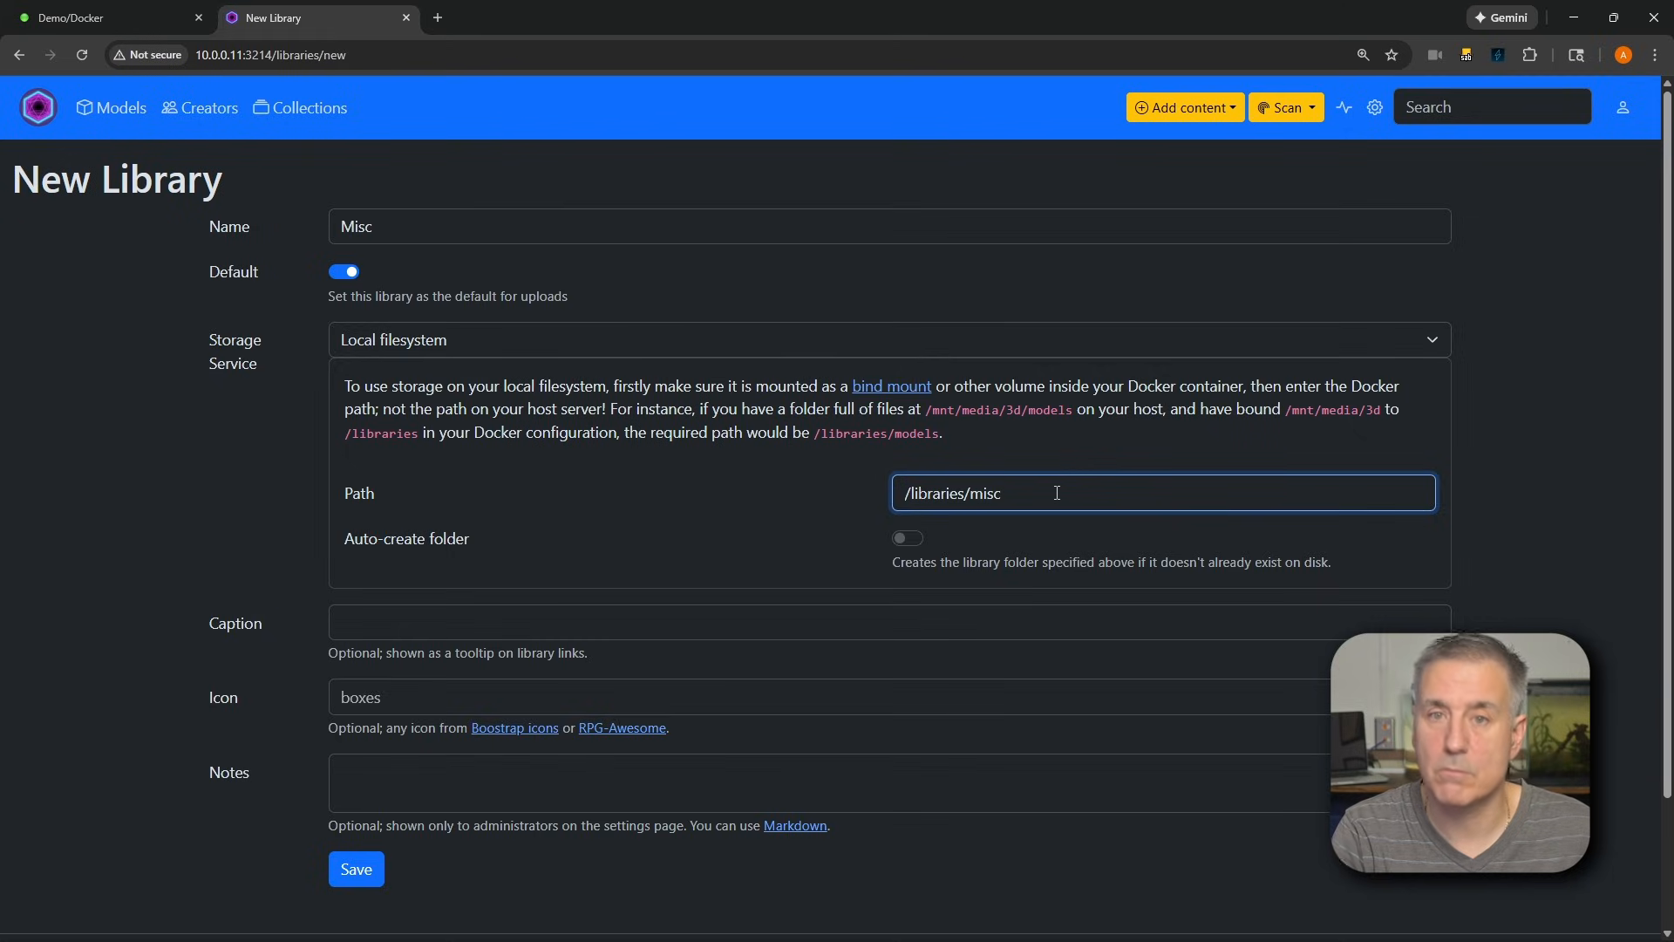
Add the caption "Misc 3D Model files" to the library and save it
left_click(375, 628)
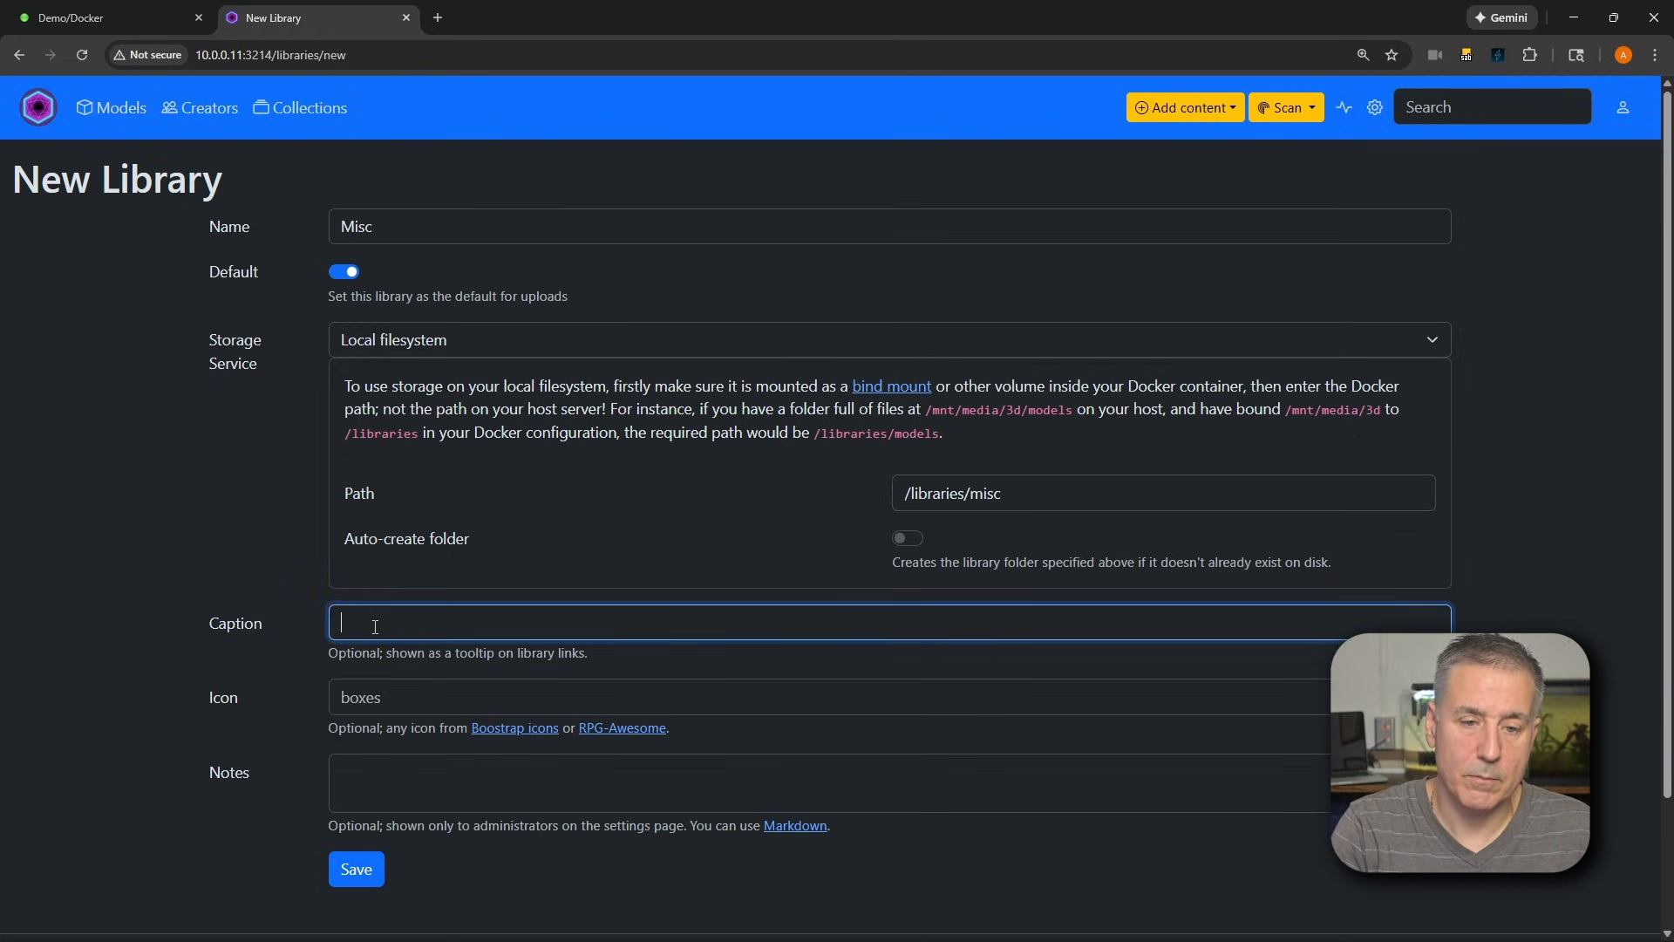
type("Misc")
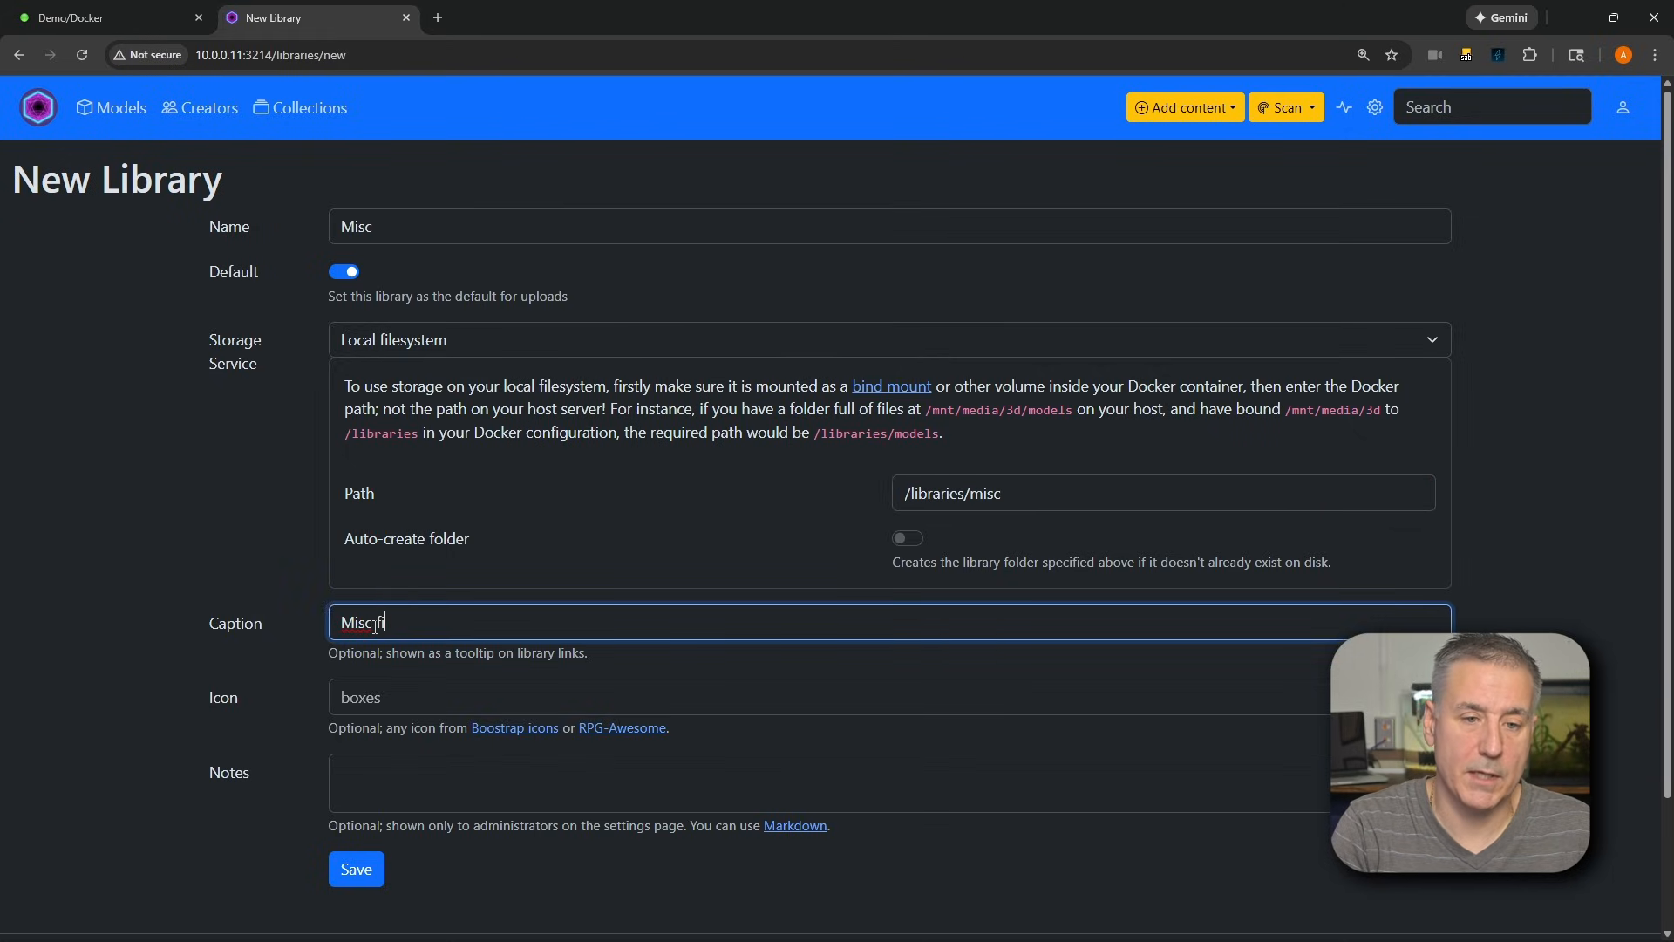
type(" 3D Model files")
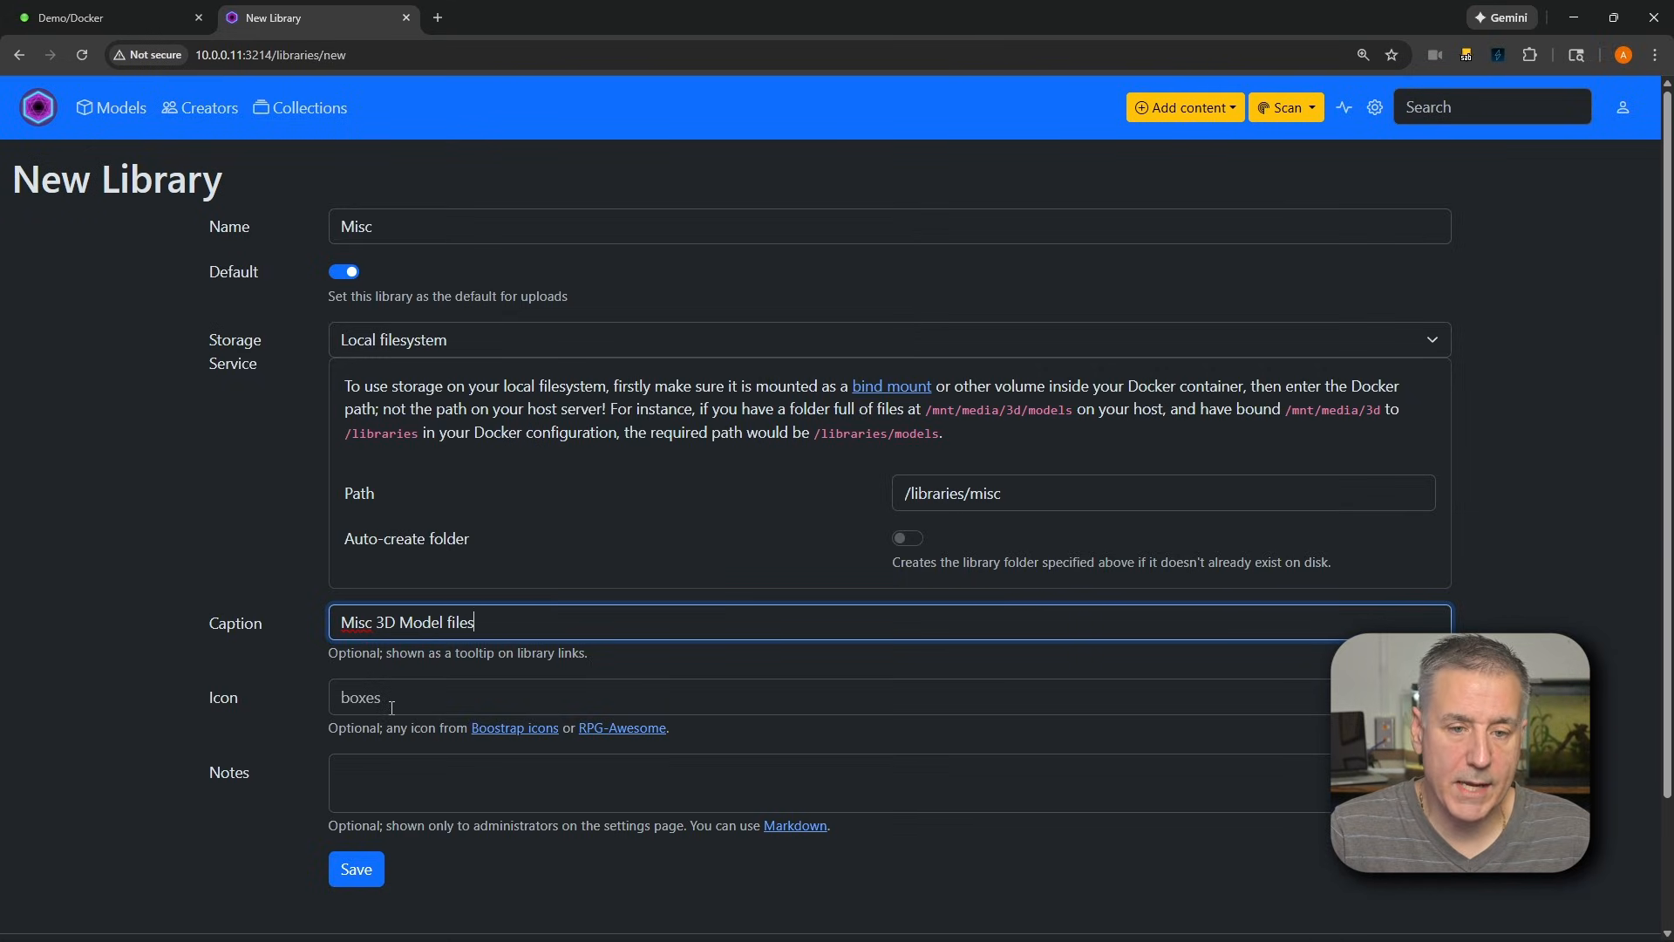
scroll(417, 705, "down", 1)
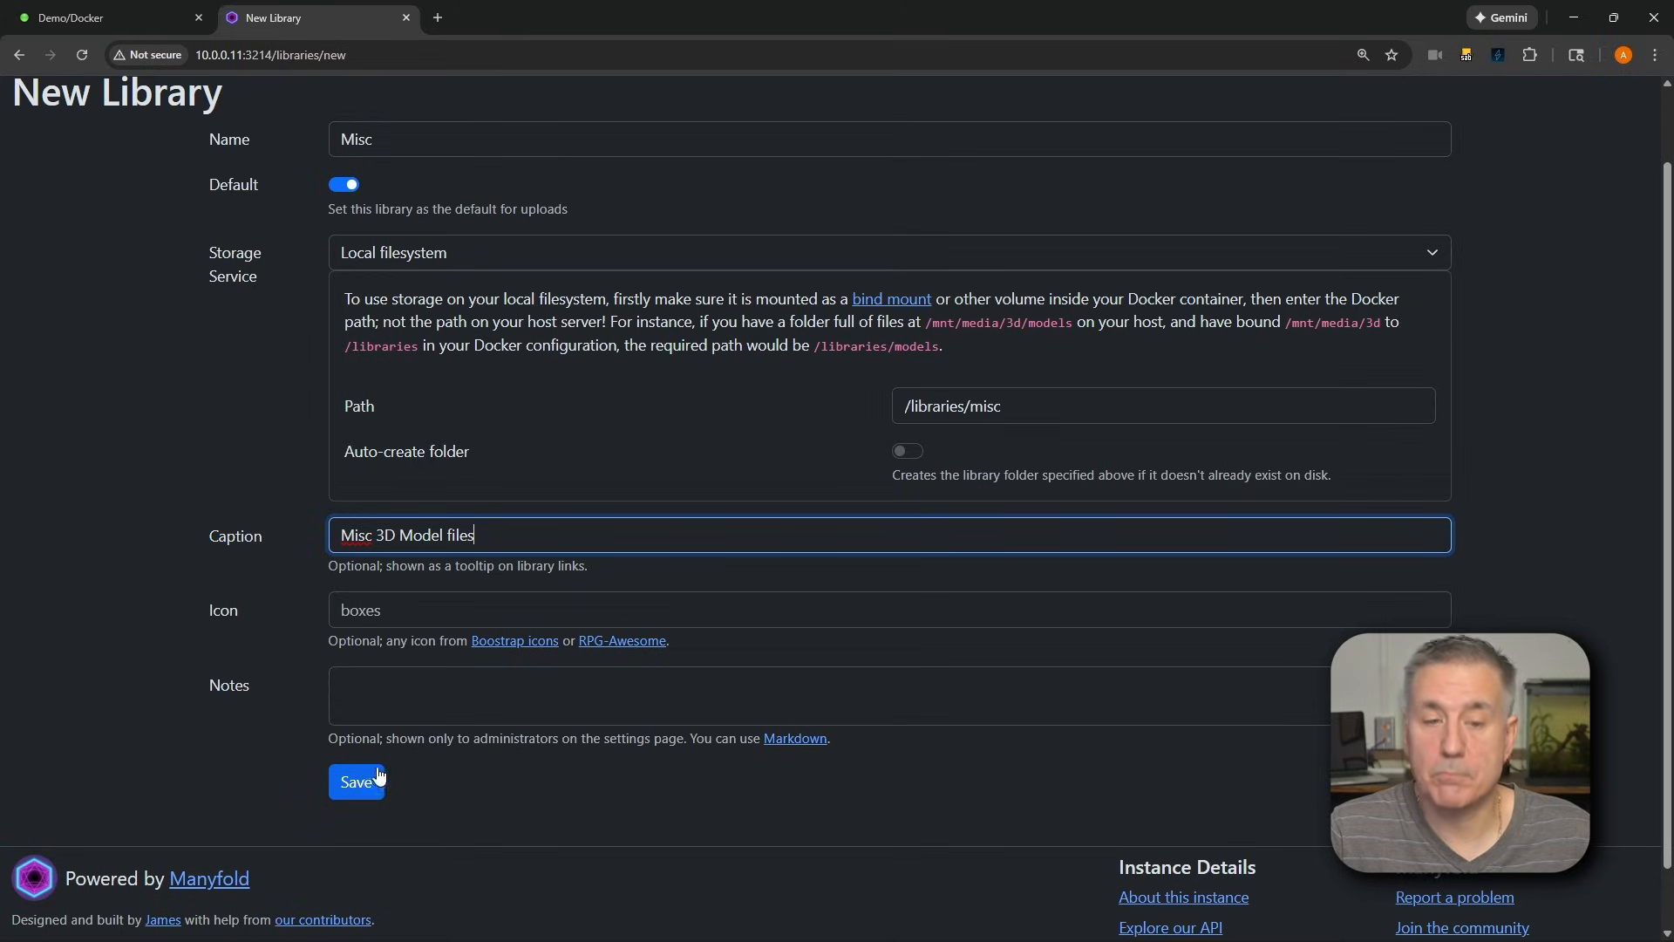
left_click(370, 774)
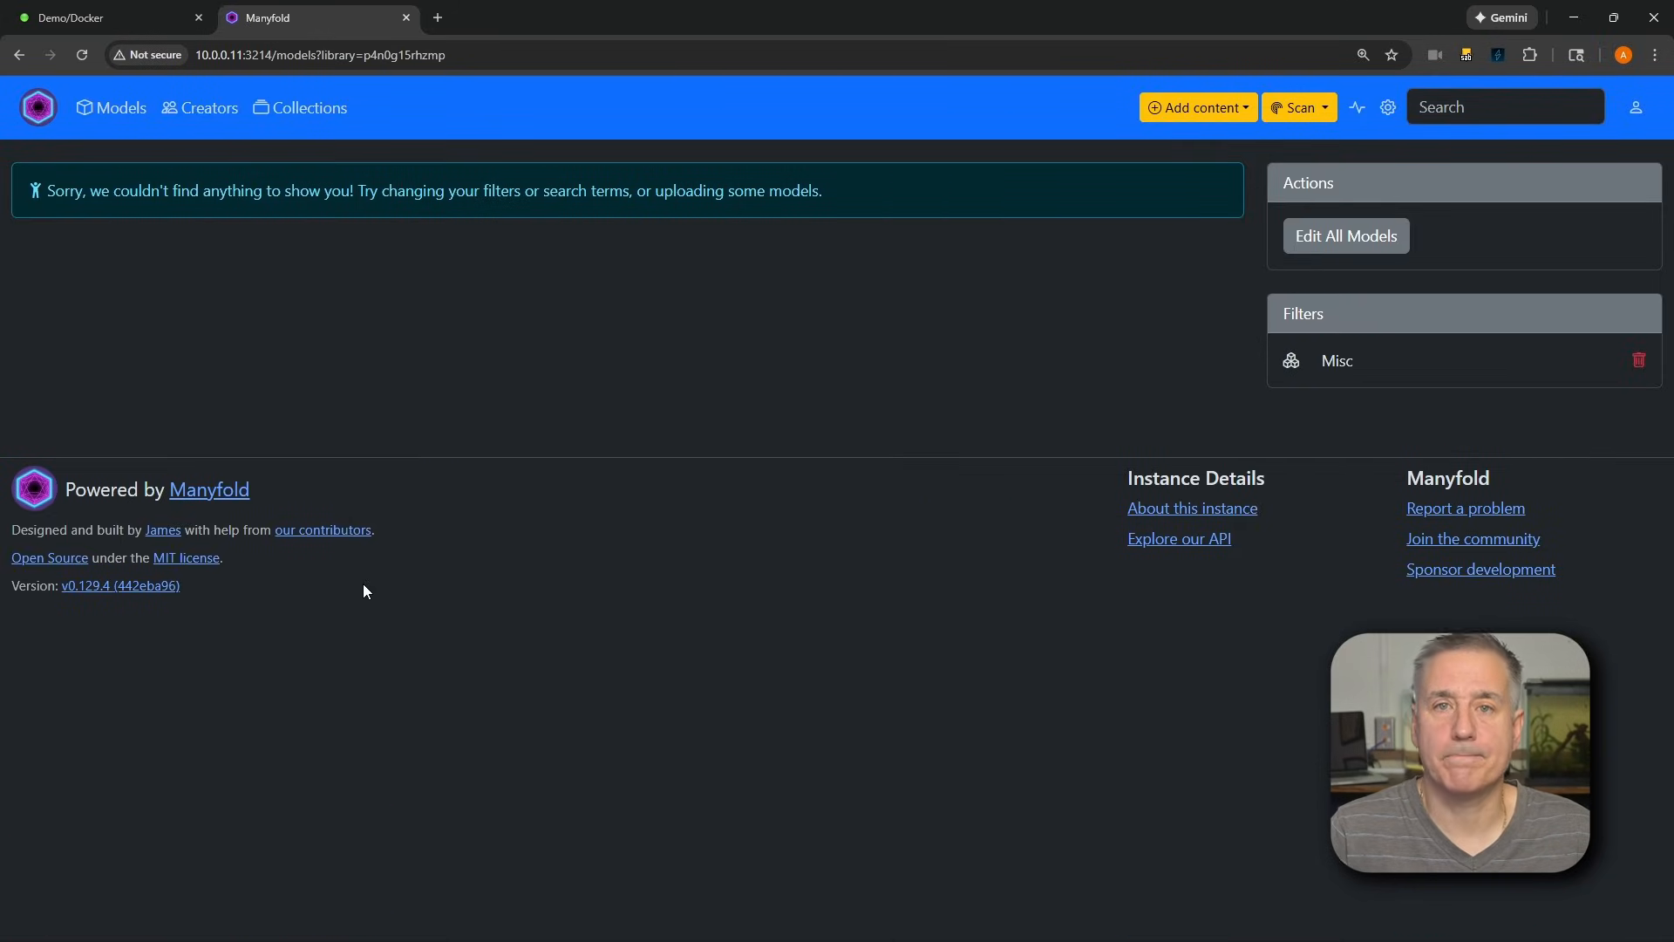
Start another new library from the site's library settings and name it Gridfinity
left_click(1390, 107)
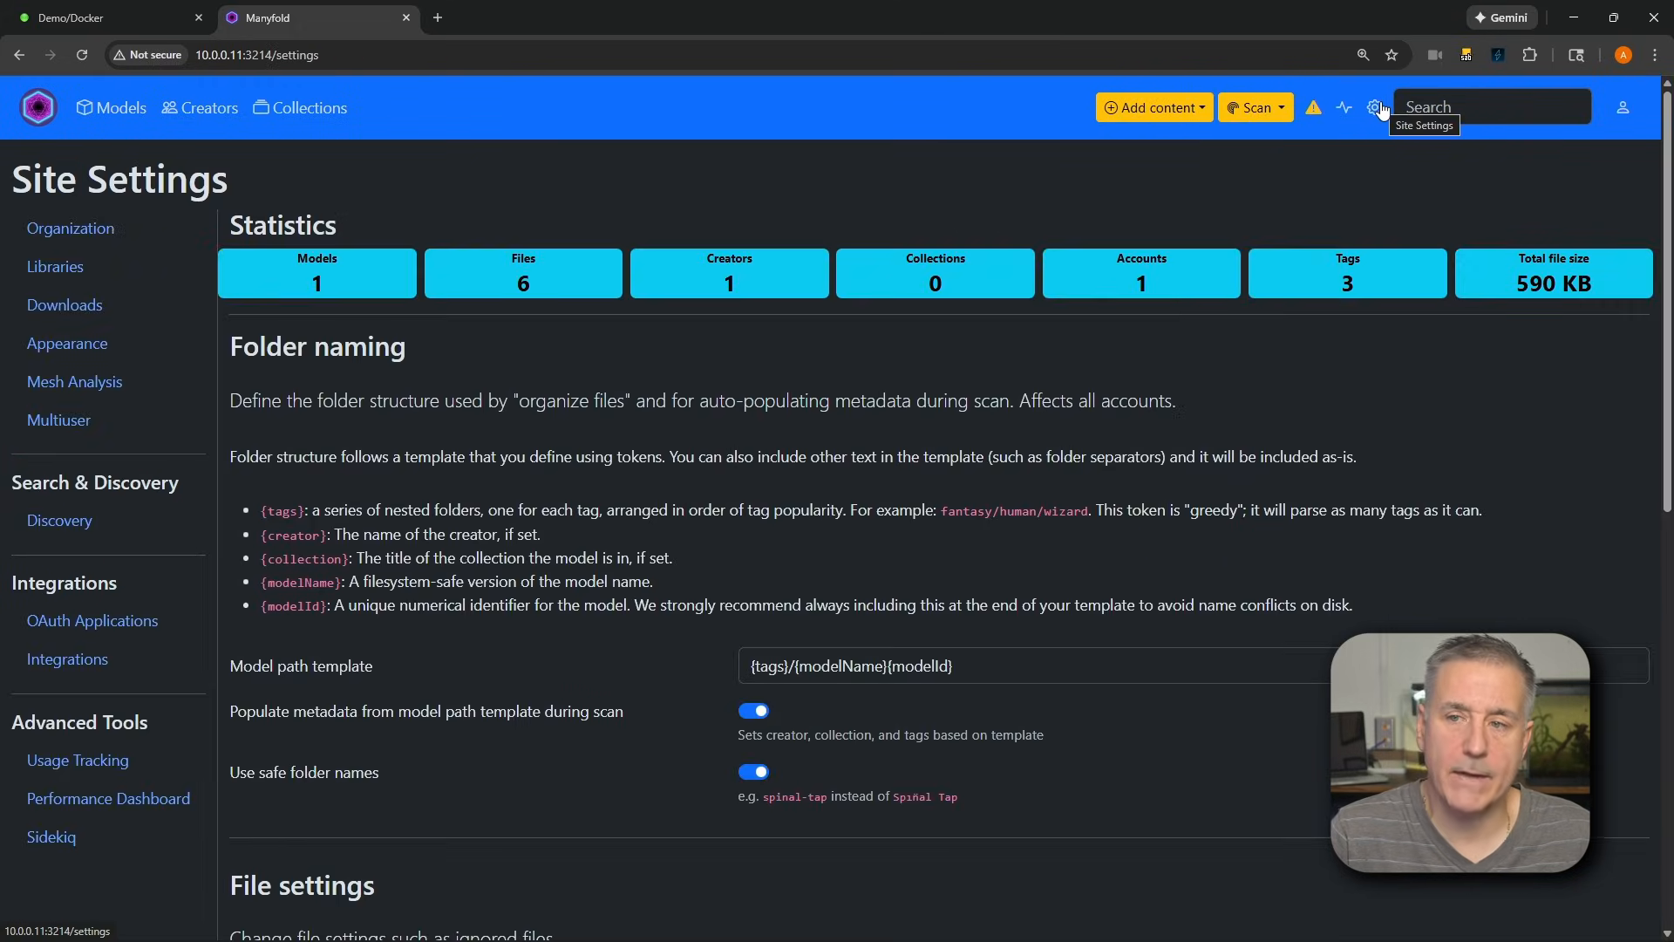
scroll(75, 296, "down", 1)
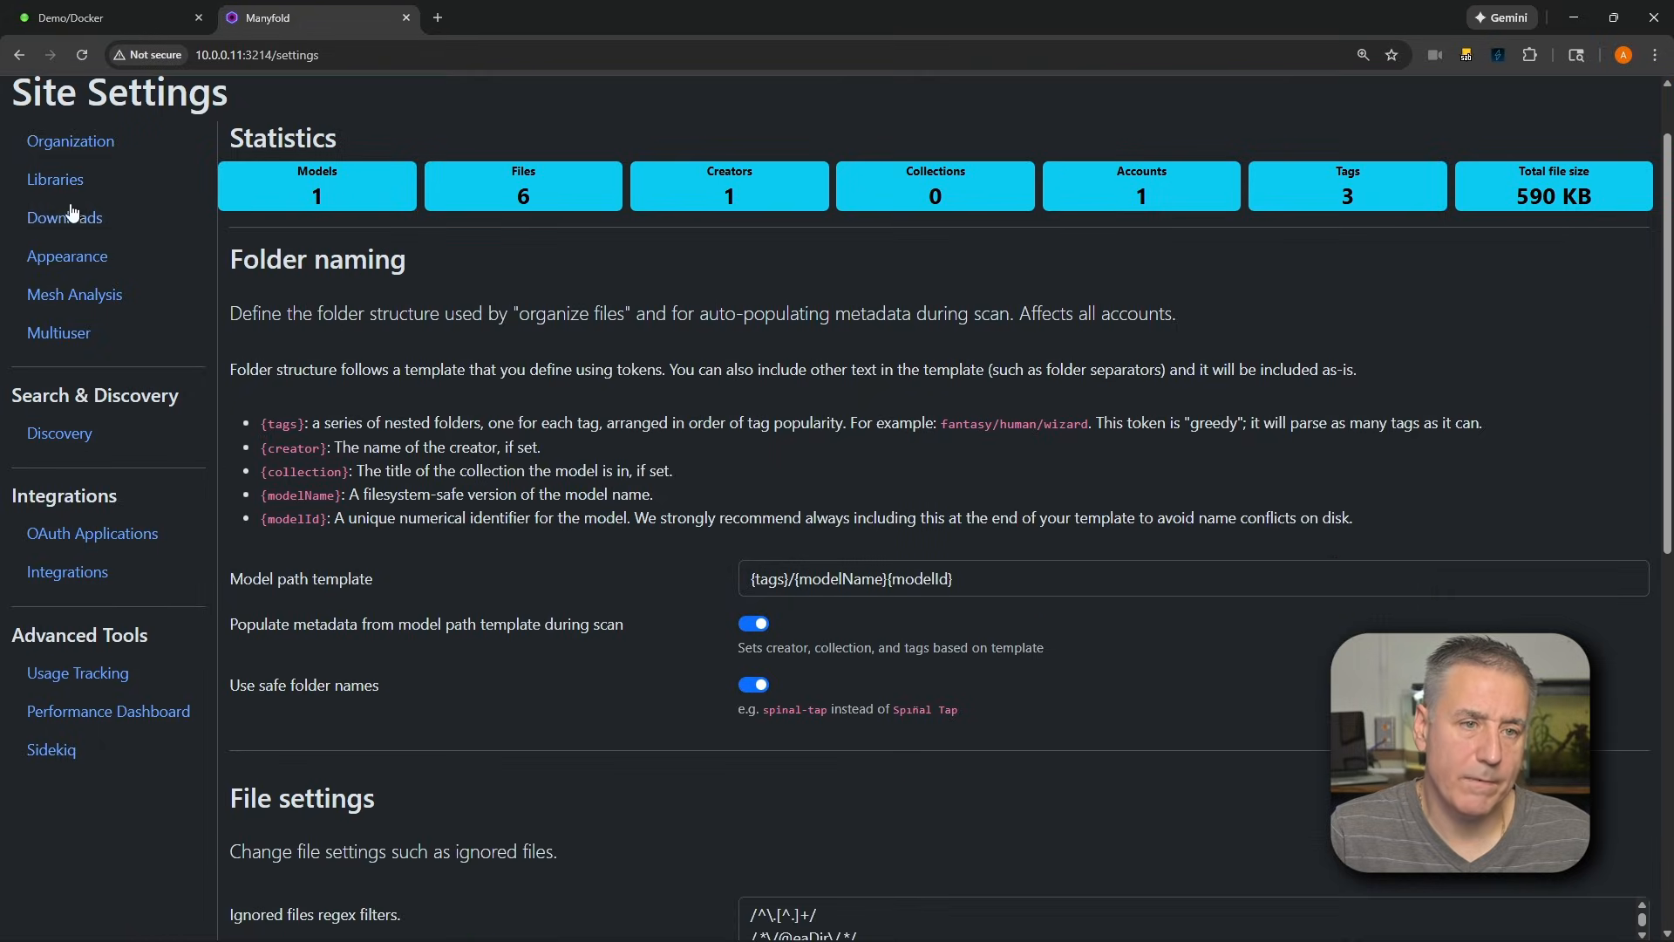
left_click(66, 178)
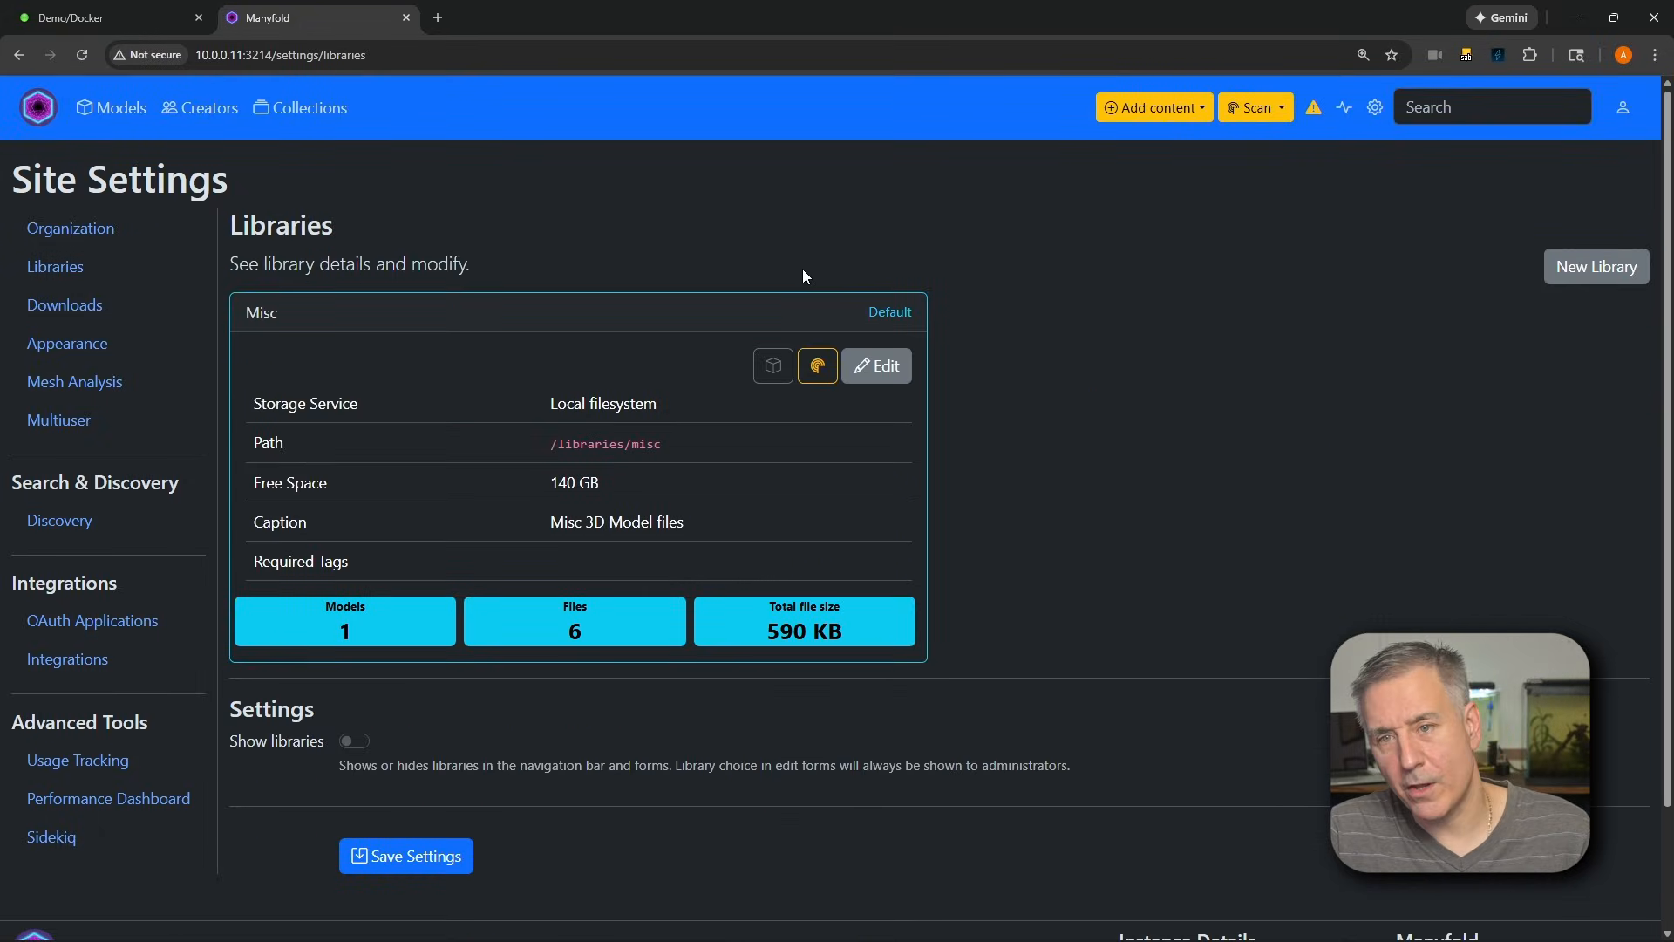
left_click(1596, 272)
left_click(486, 229)
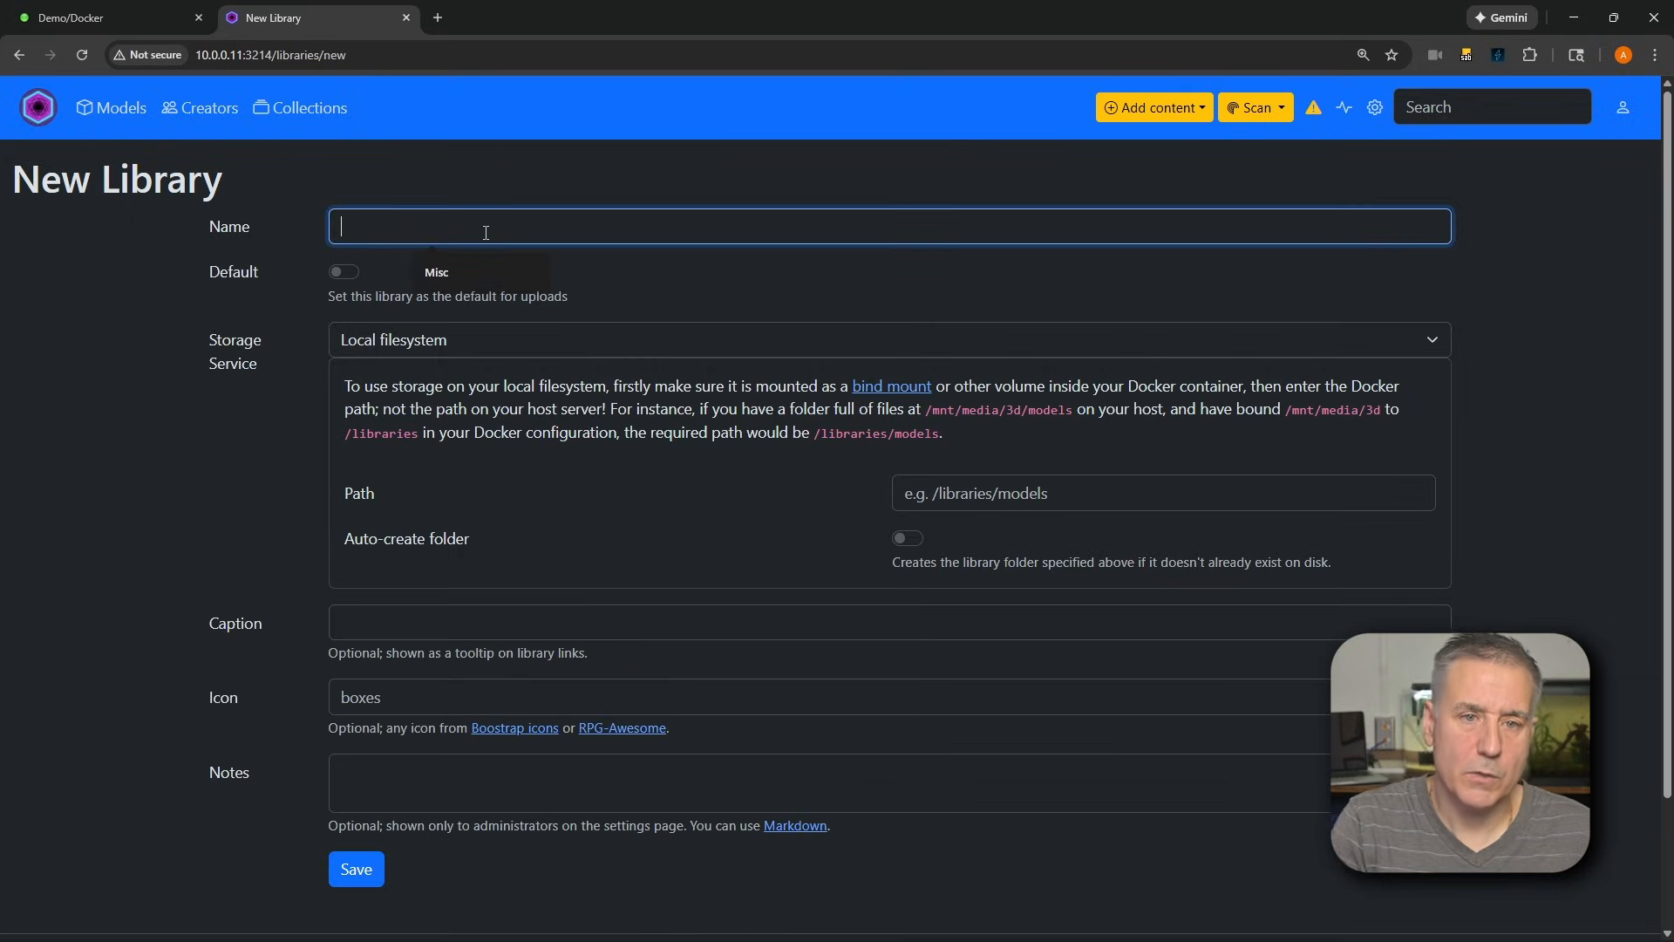
type("Gridfinity")
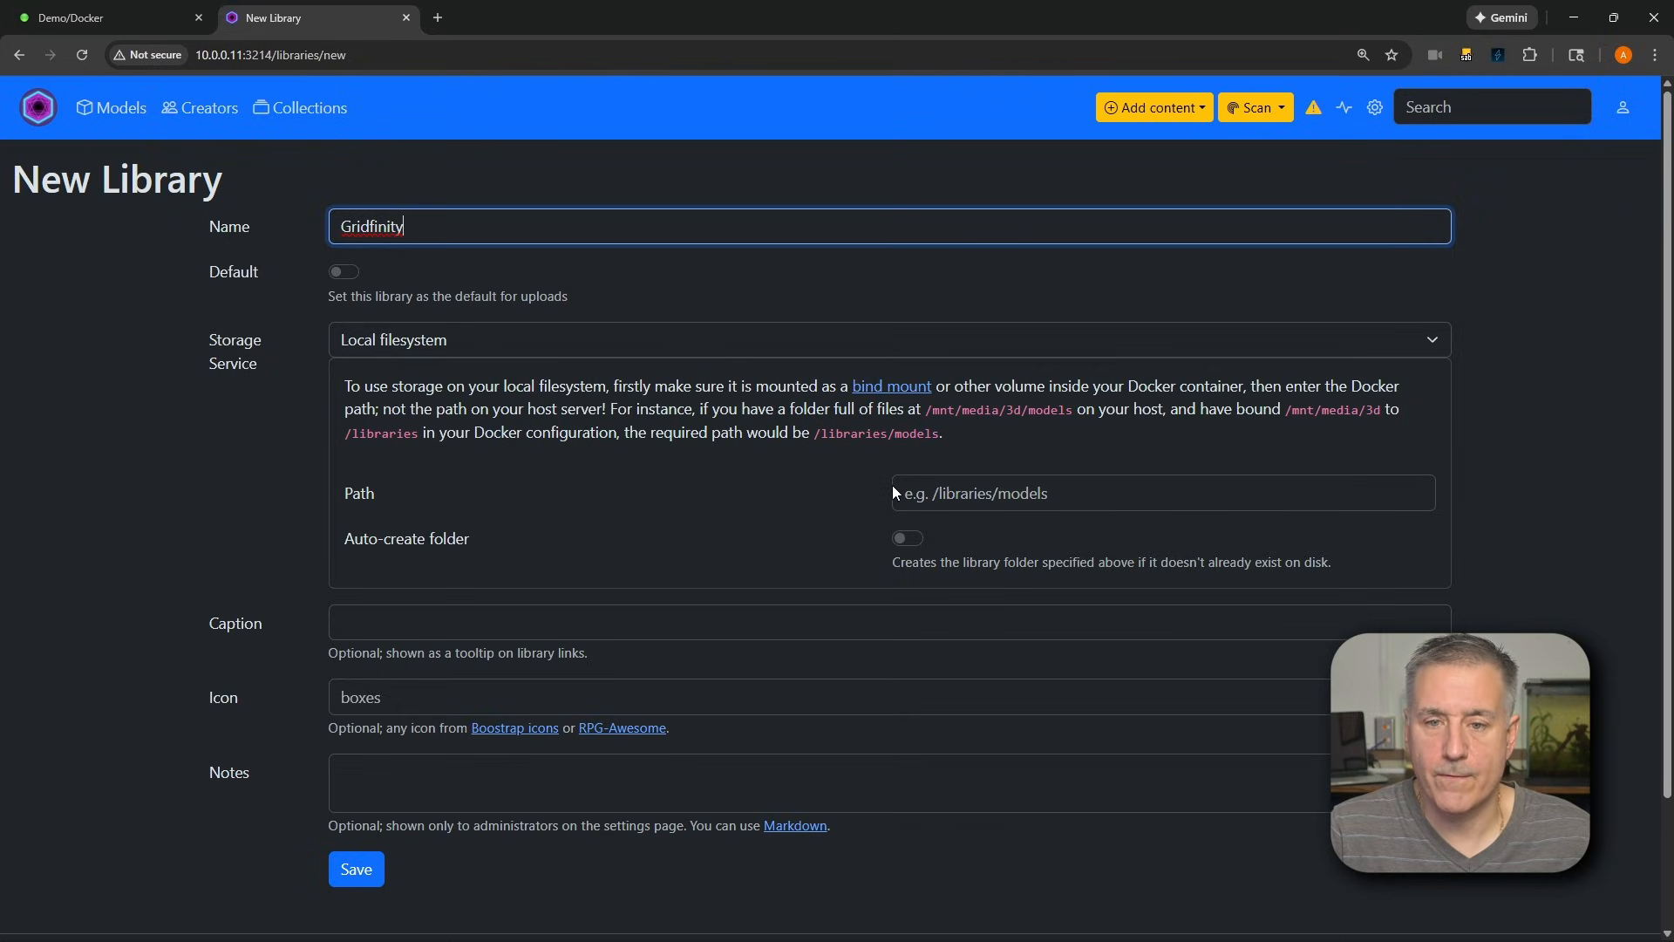
Set the Gridfinity library's local filesystem path to /libraries/gridfinity
left_click(995, 497)
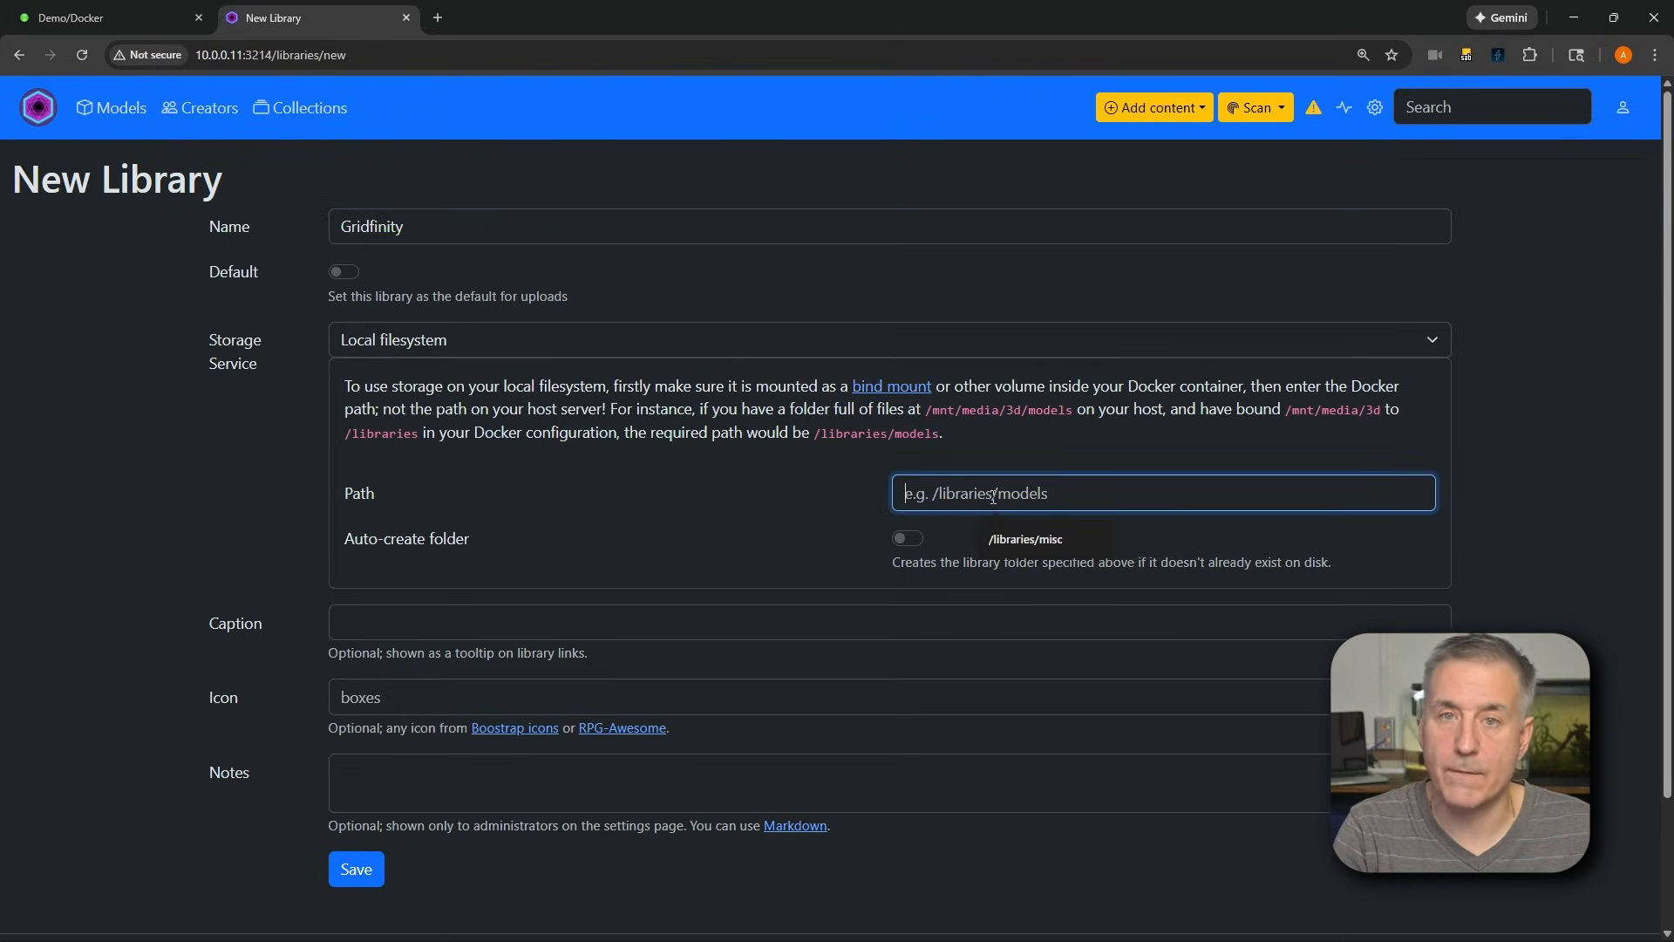
type("/lib")
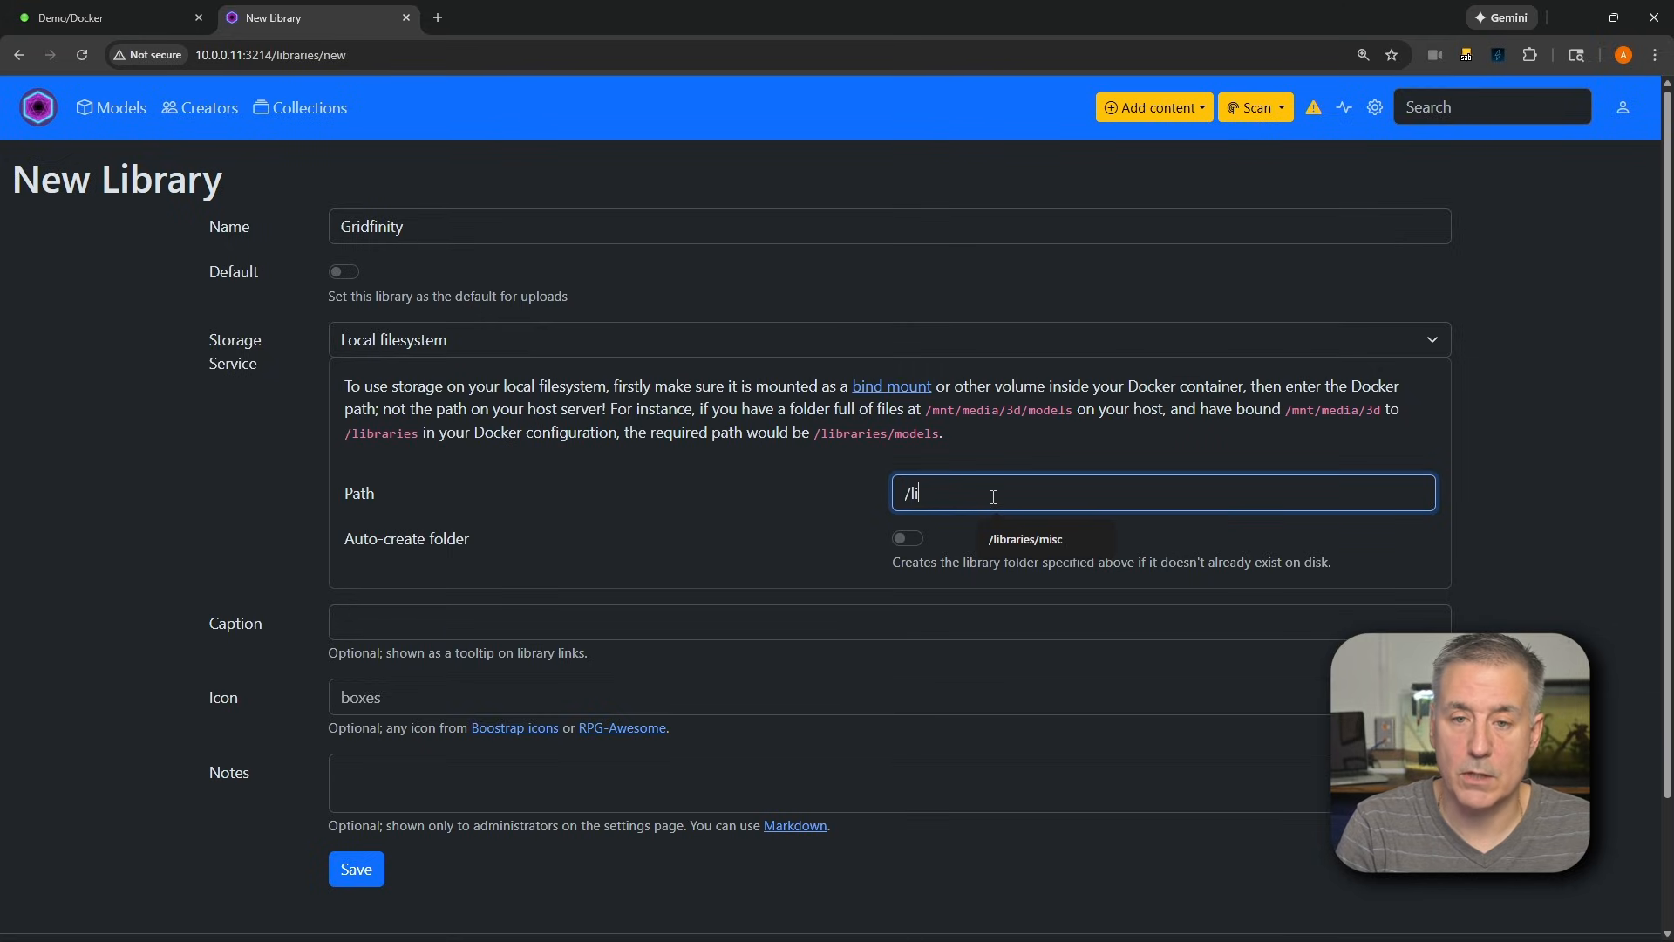
type("raries/gridfintiy")
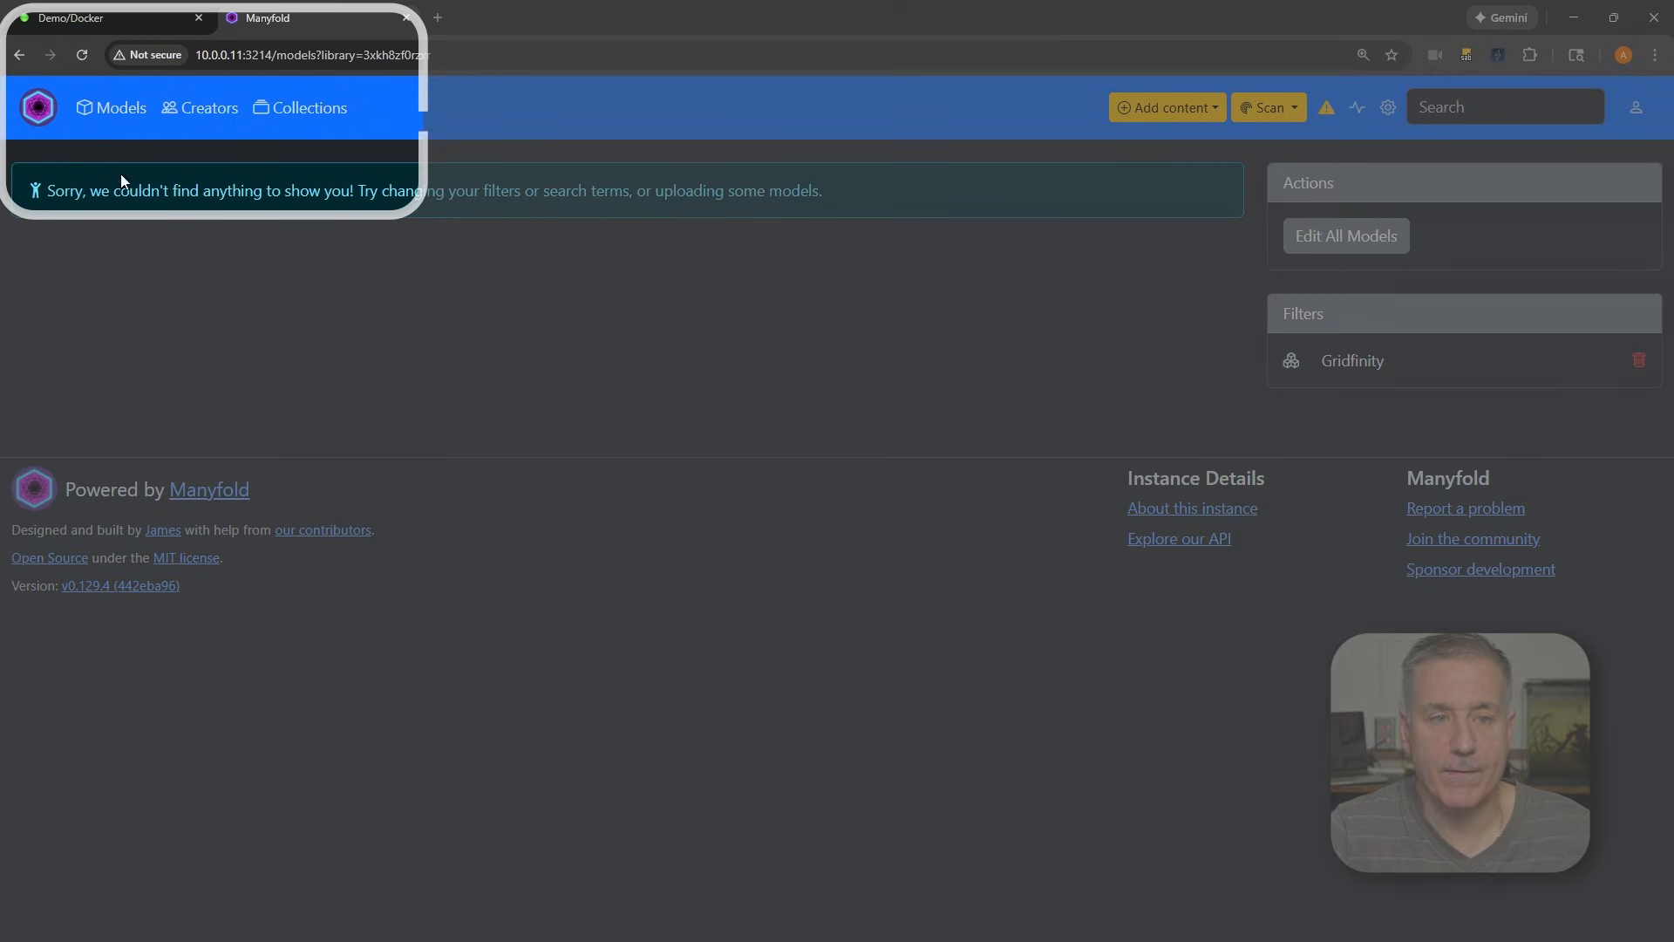
Open the Gen2 Gridfinity Slim Double Drawer model from the model list and finish its two-part page tour
left_click(109, 110)
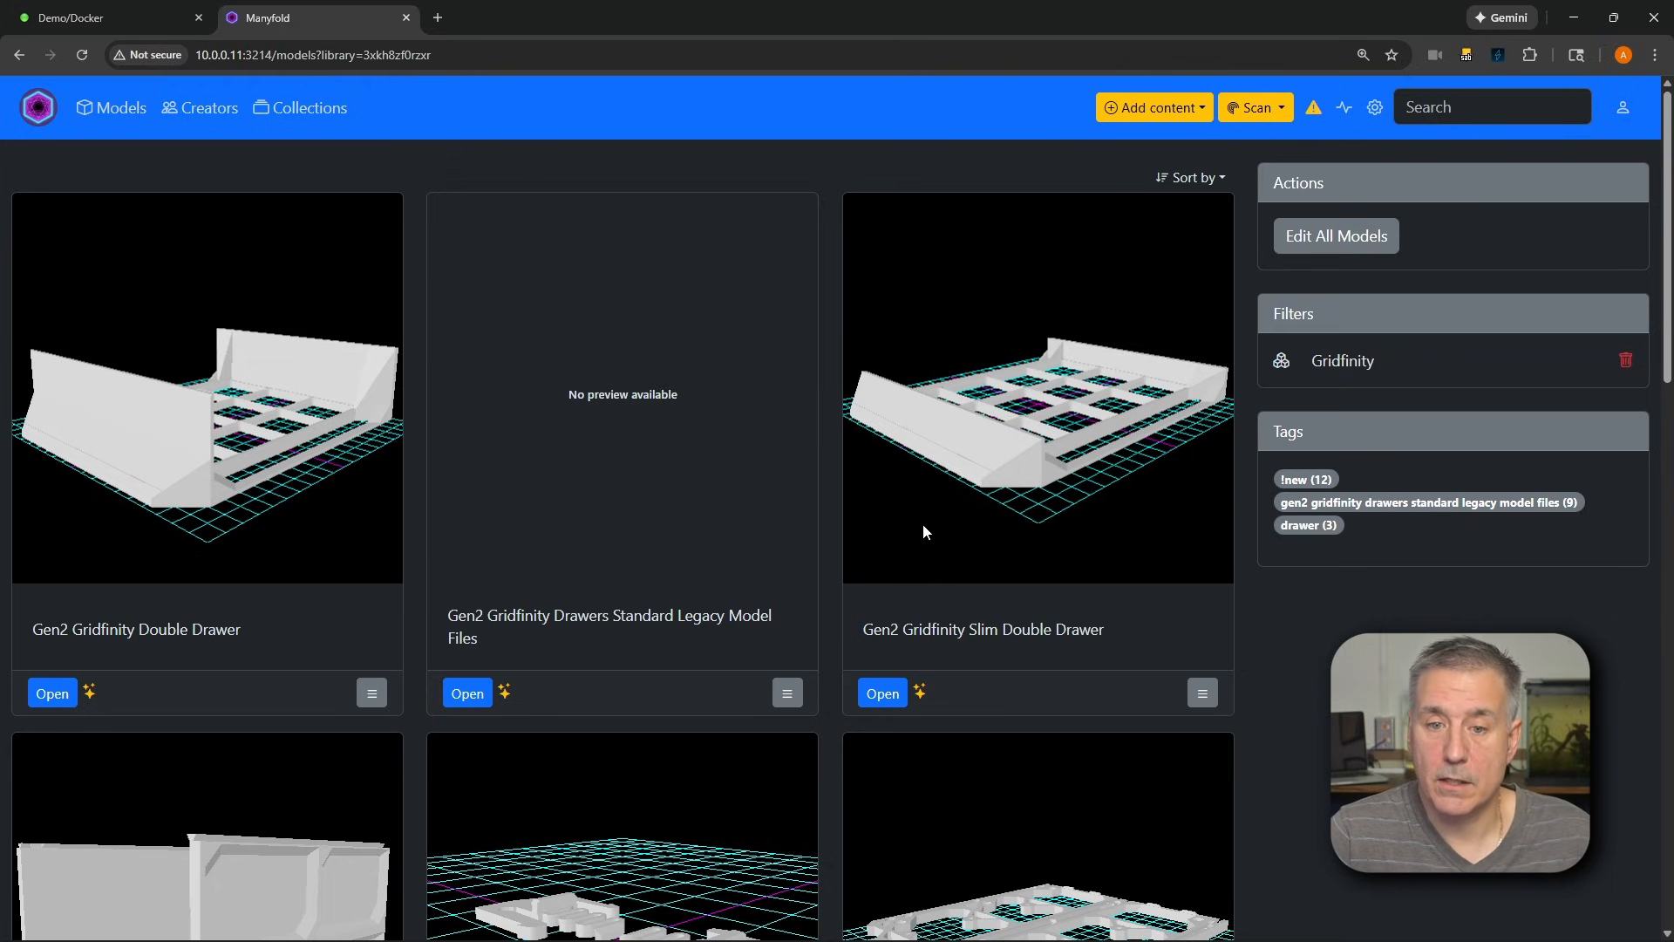
left_click(883, 693)
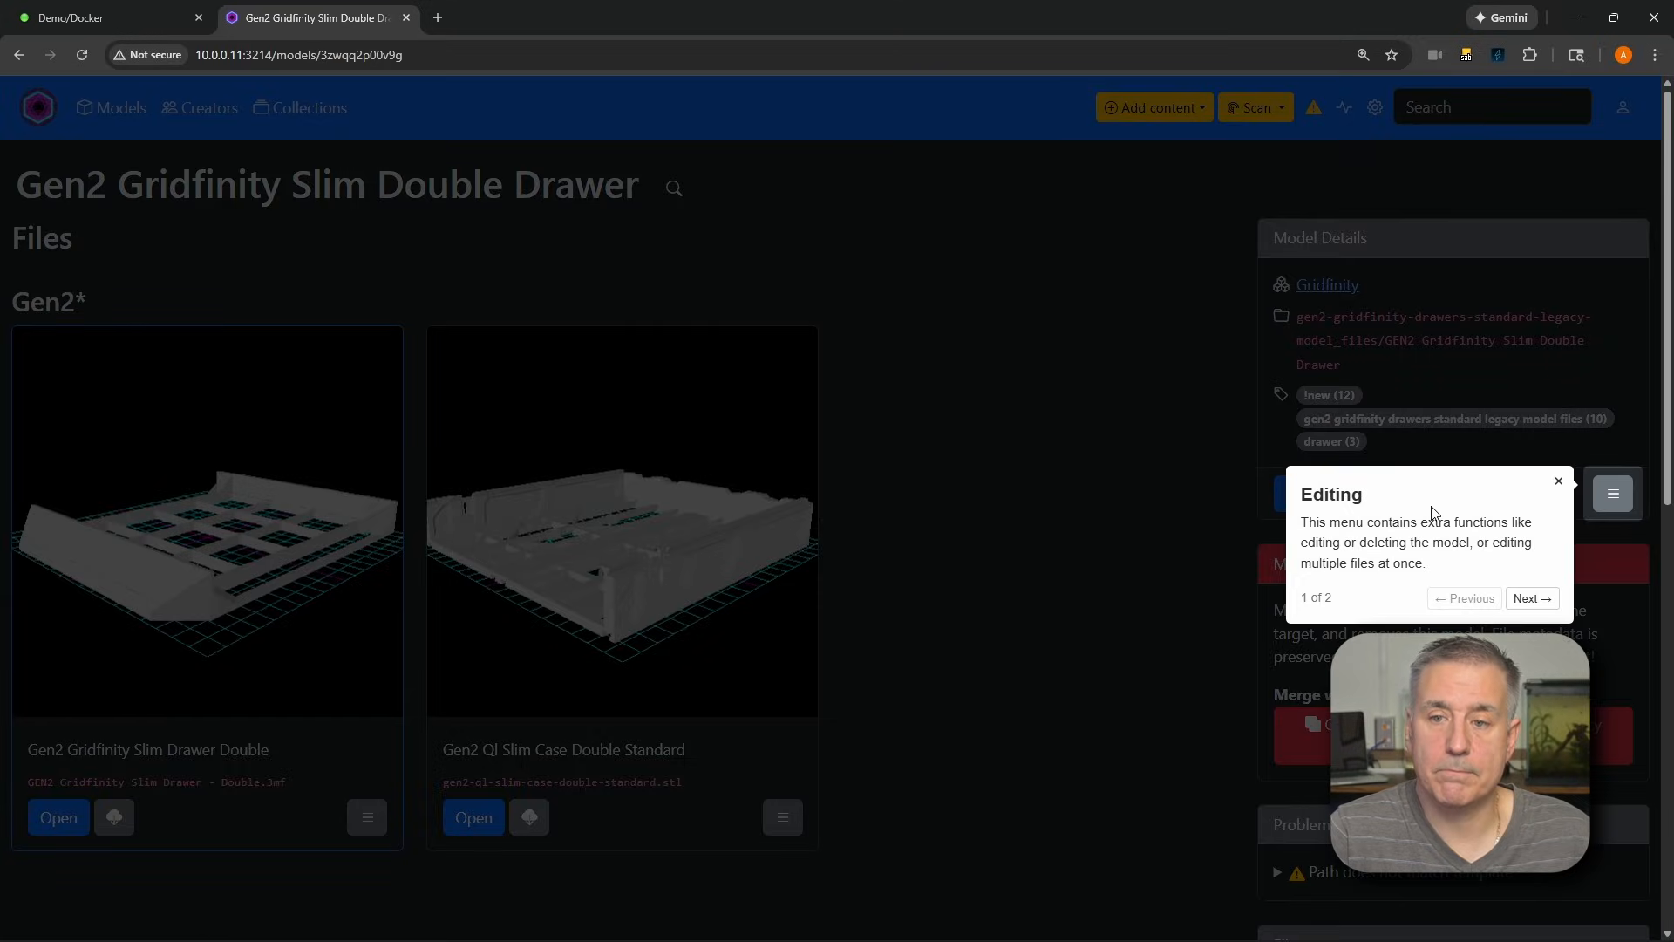
left_click(1544, 598)
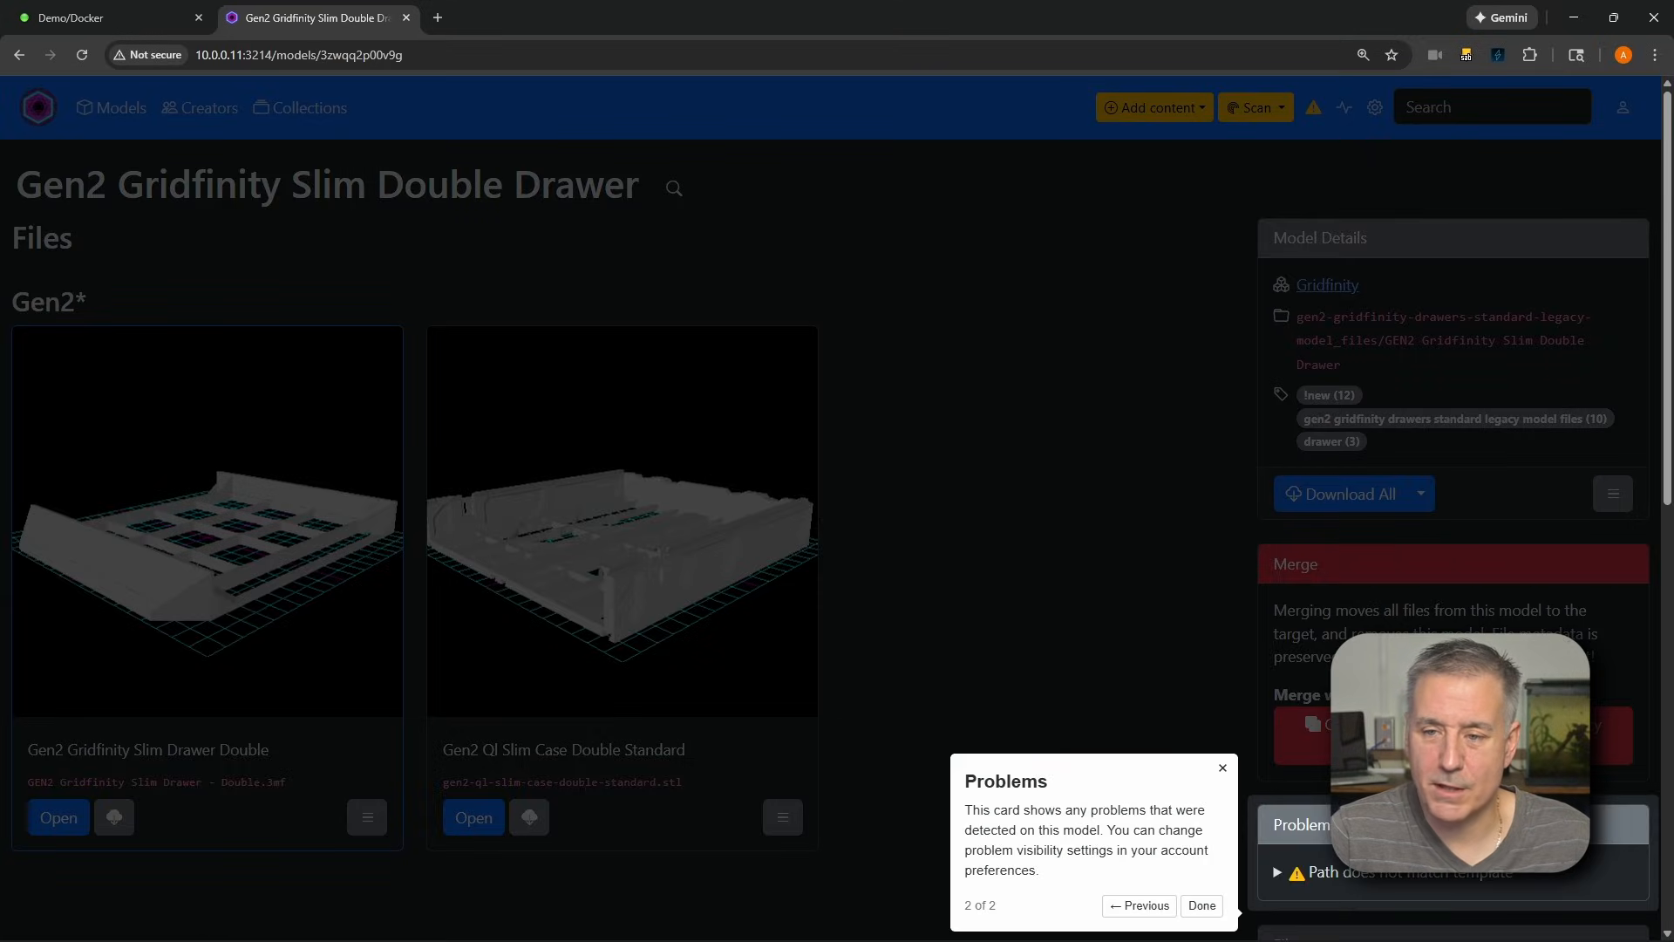
scroll(1248, 771, "down", 1)
left_click(1202, 859)
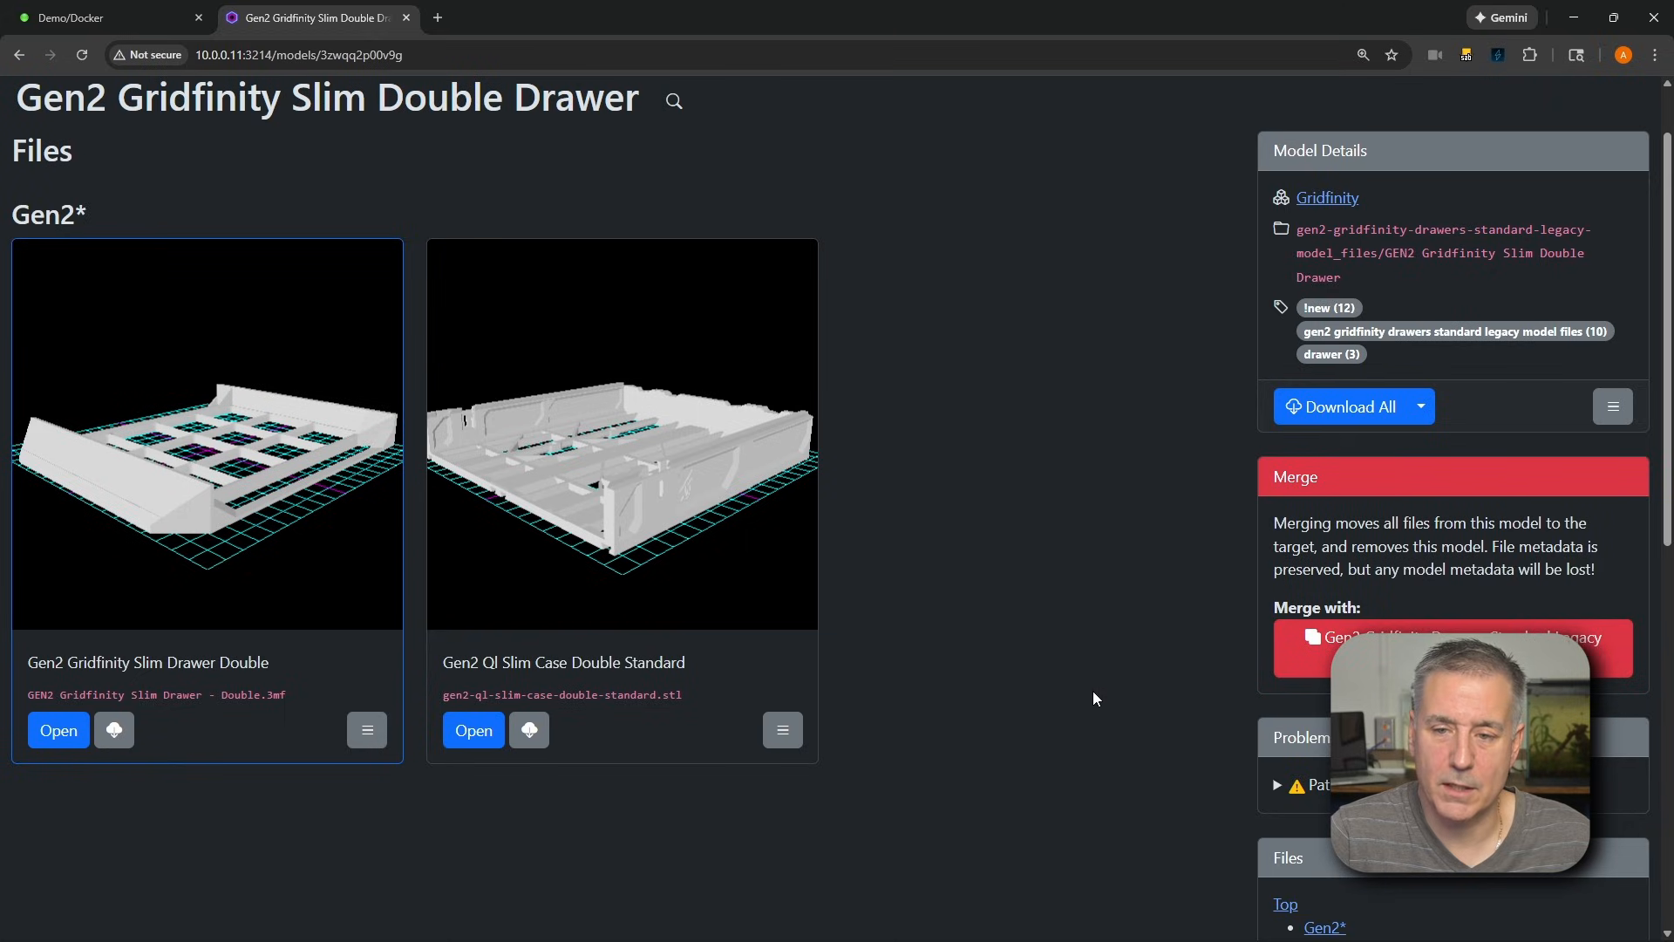
scroll(1022, 622, "up", 1)
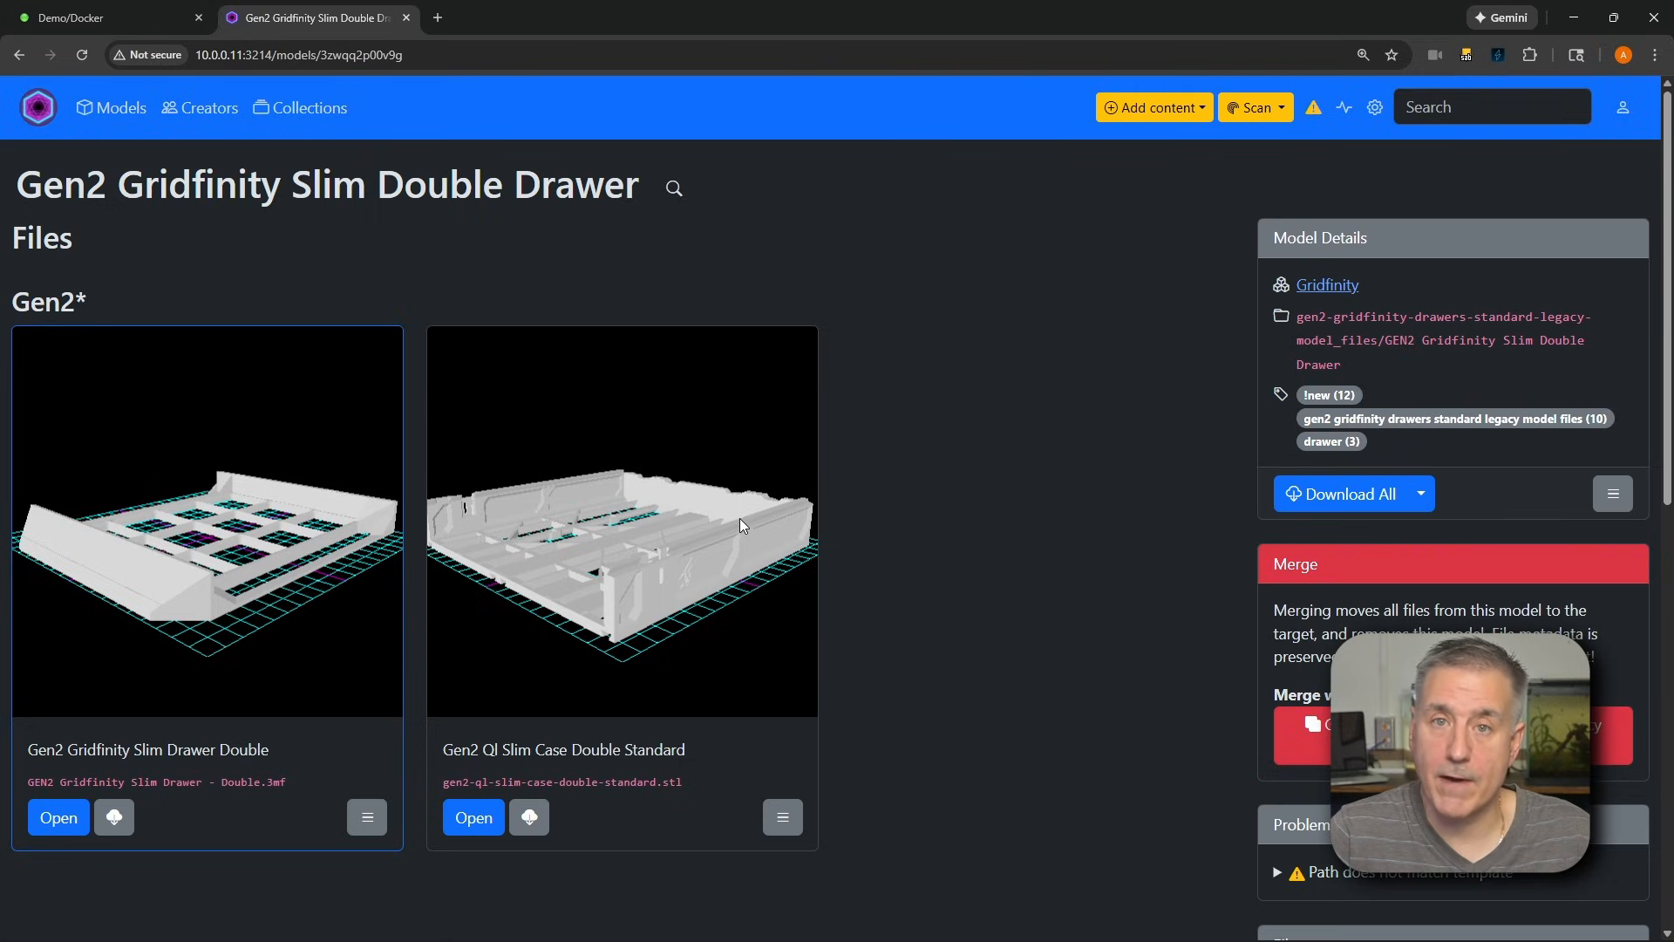
Open the Gen2 Gridfinity Slim Drawer Double file and rotate its 3D preview to inspect the drawer
left_click(58, 817)
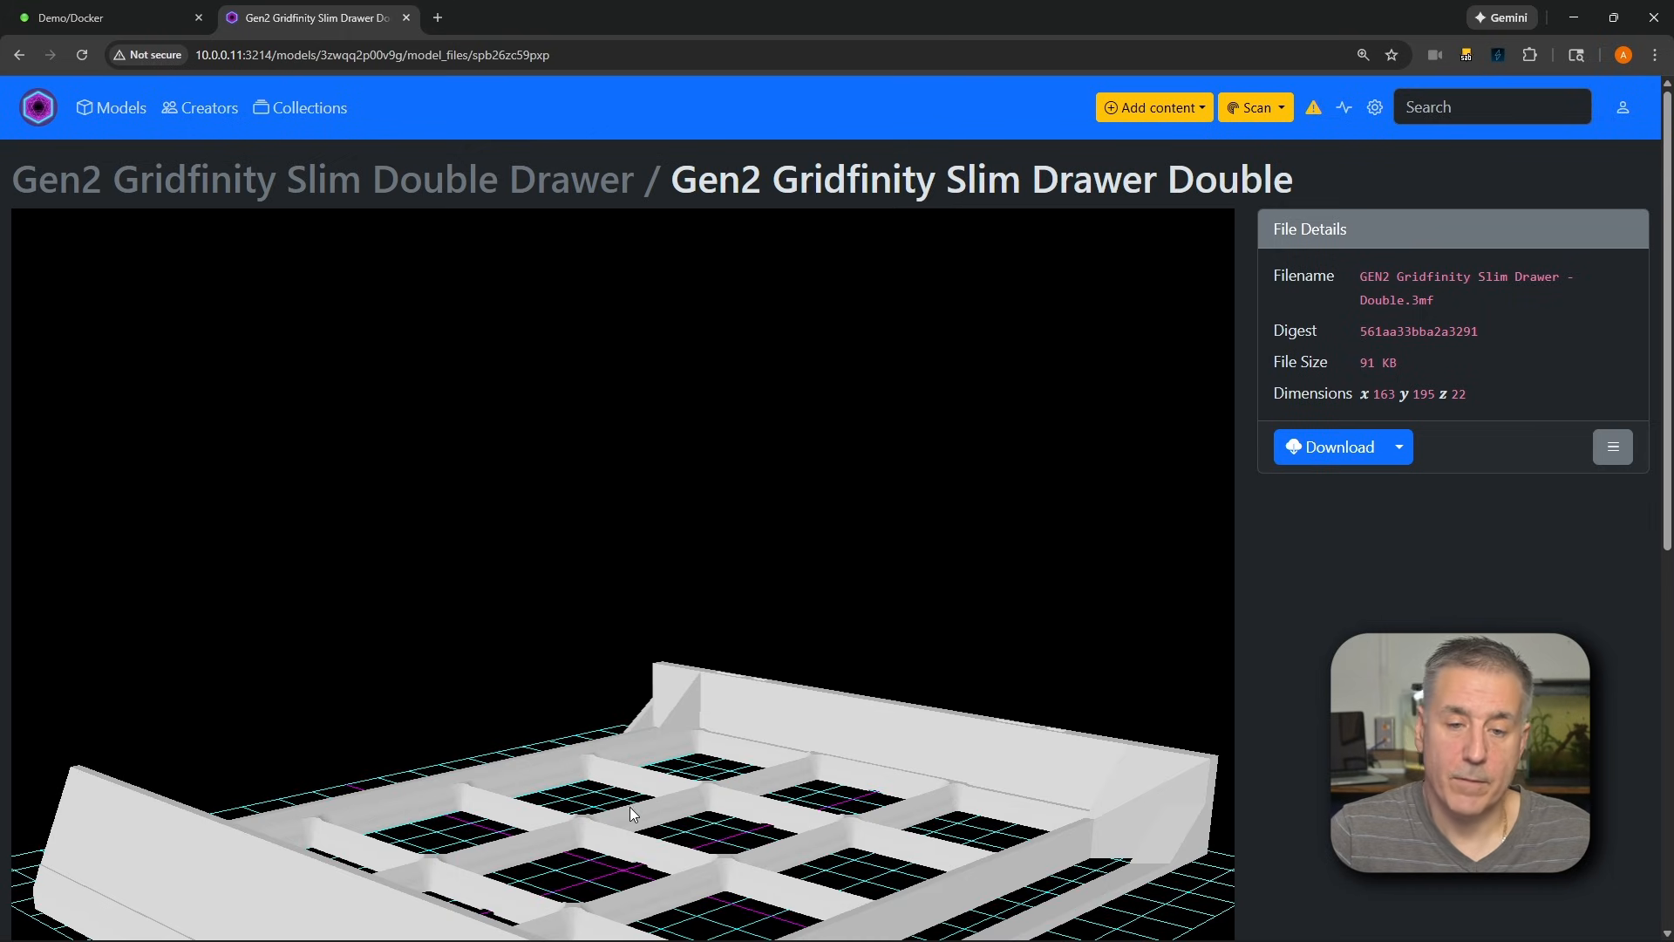
scroll(642, 815, "down", 3)
left_click_drag(645, 869, 673, 687)
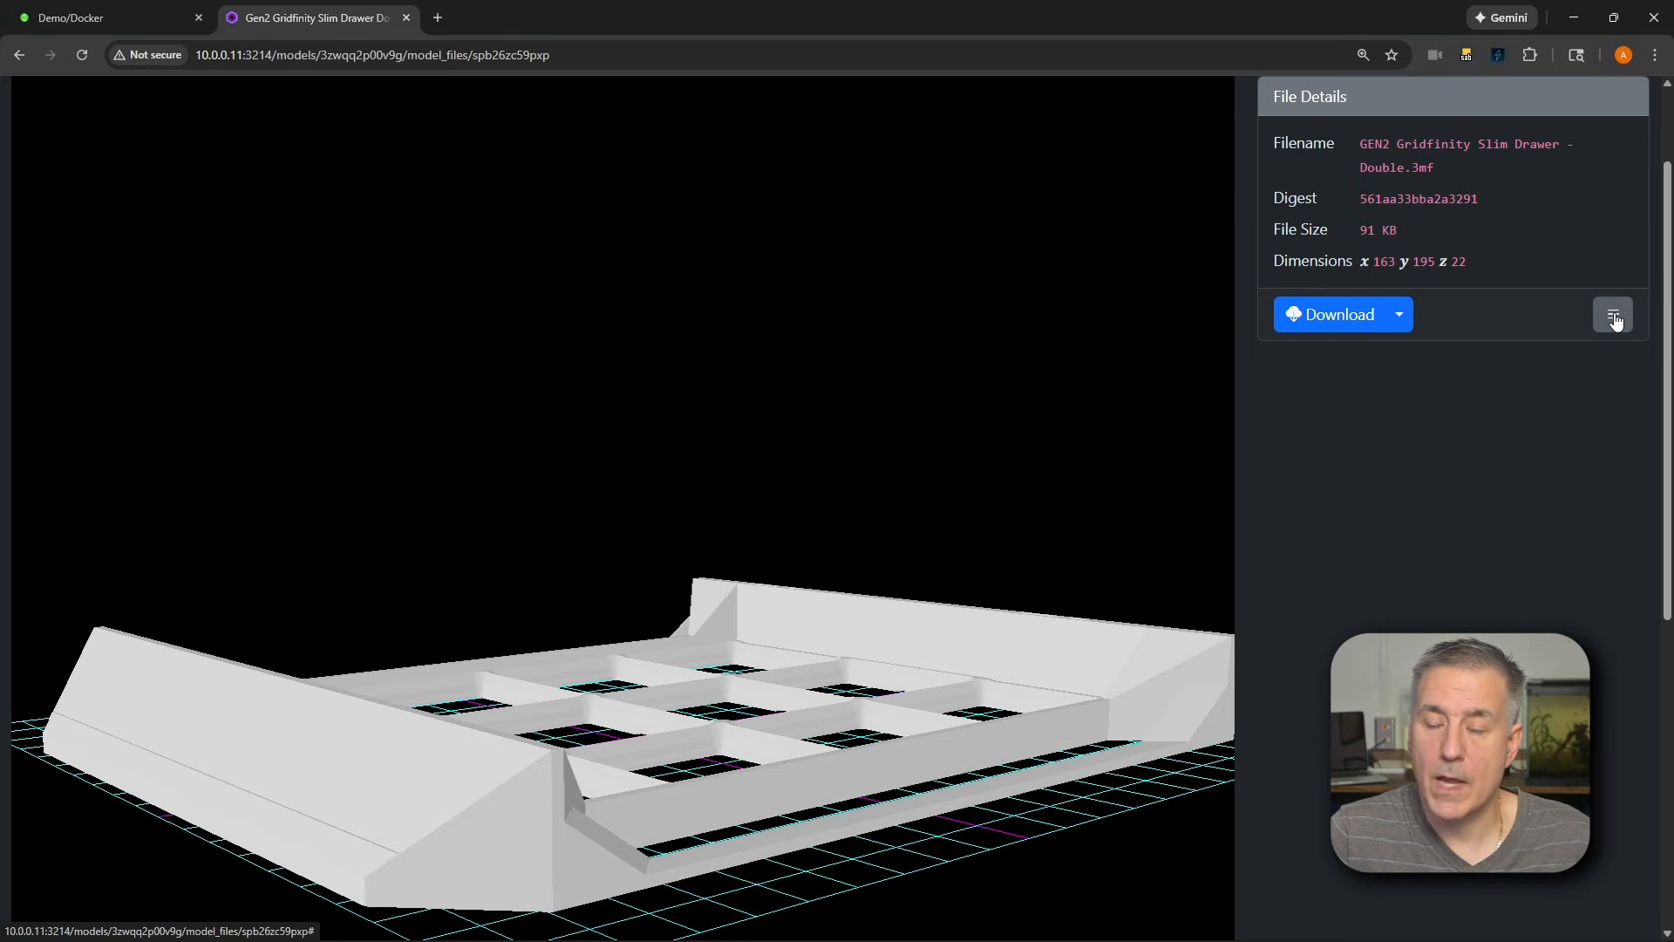
Examine the drawer file's management actions and its options for opening it in a slicer
left_click(1613, 315)
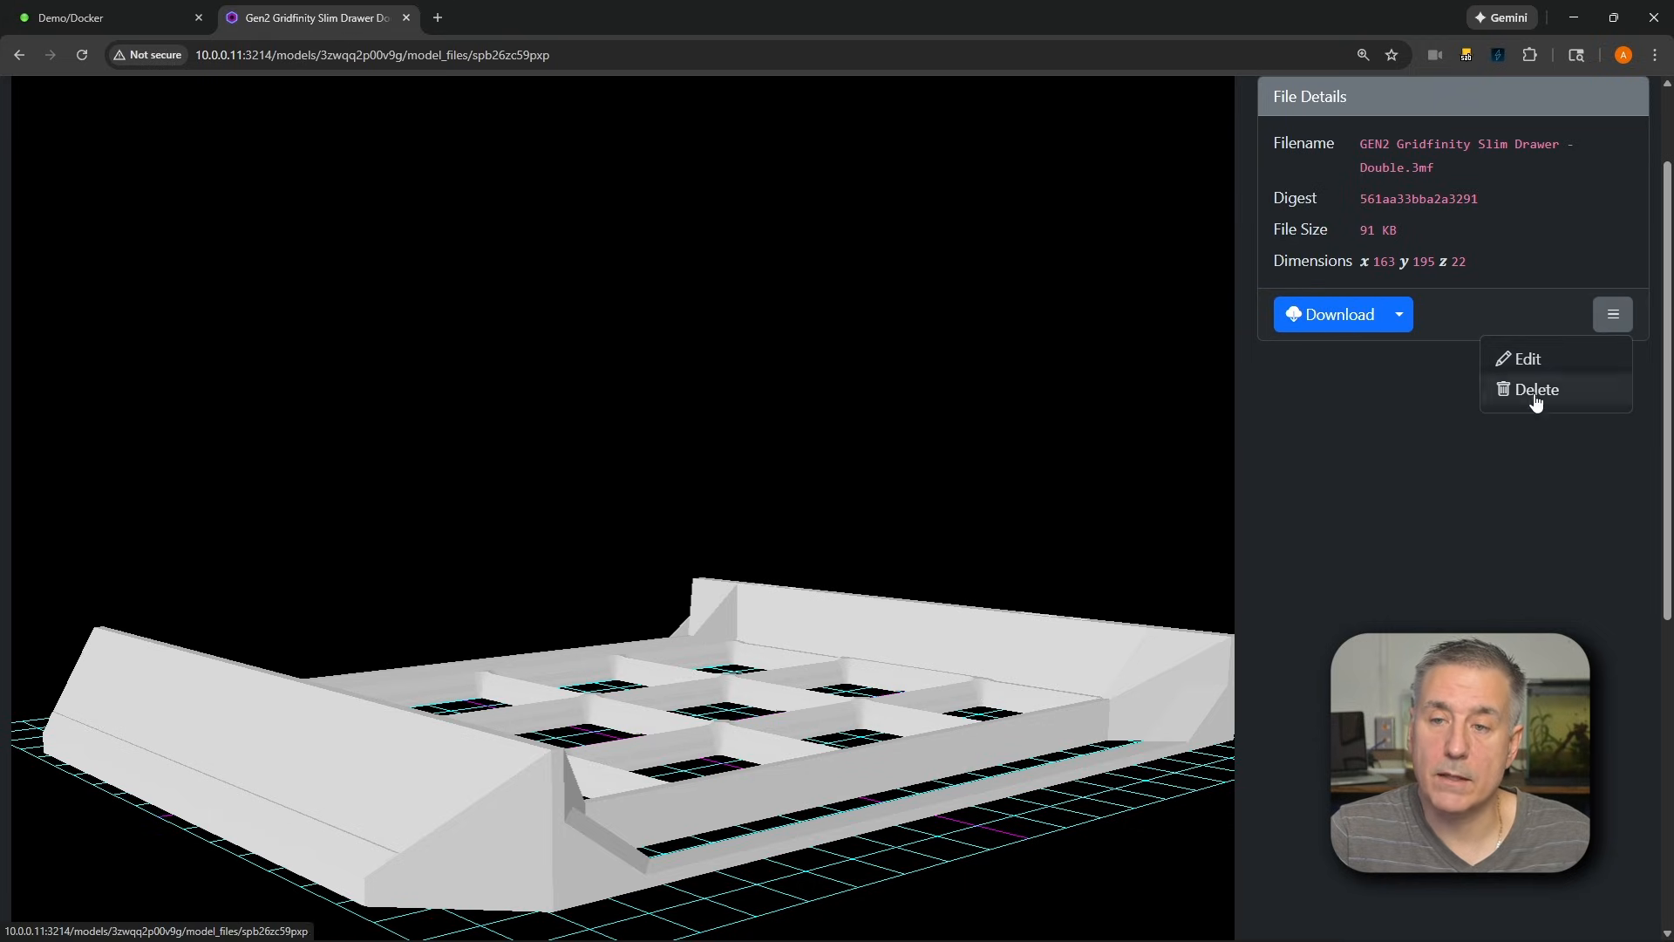
left_click(1402, 316)
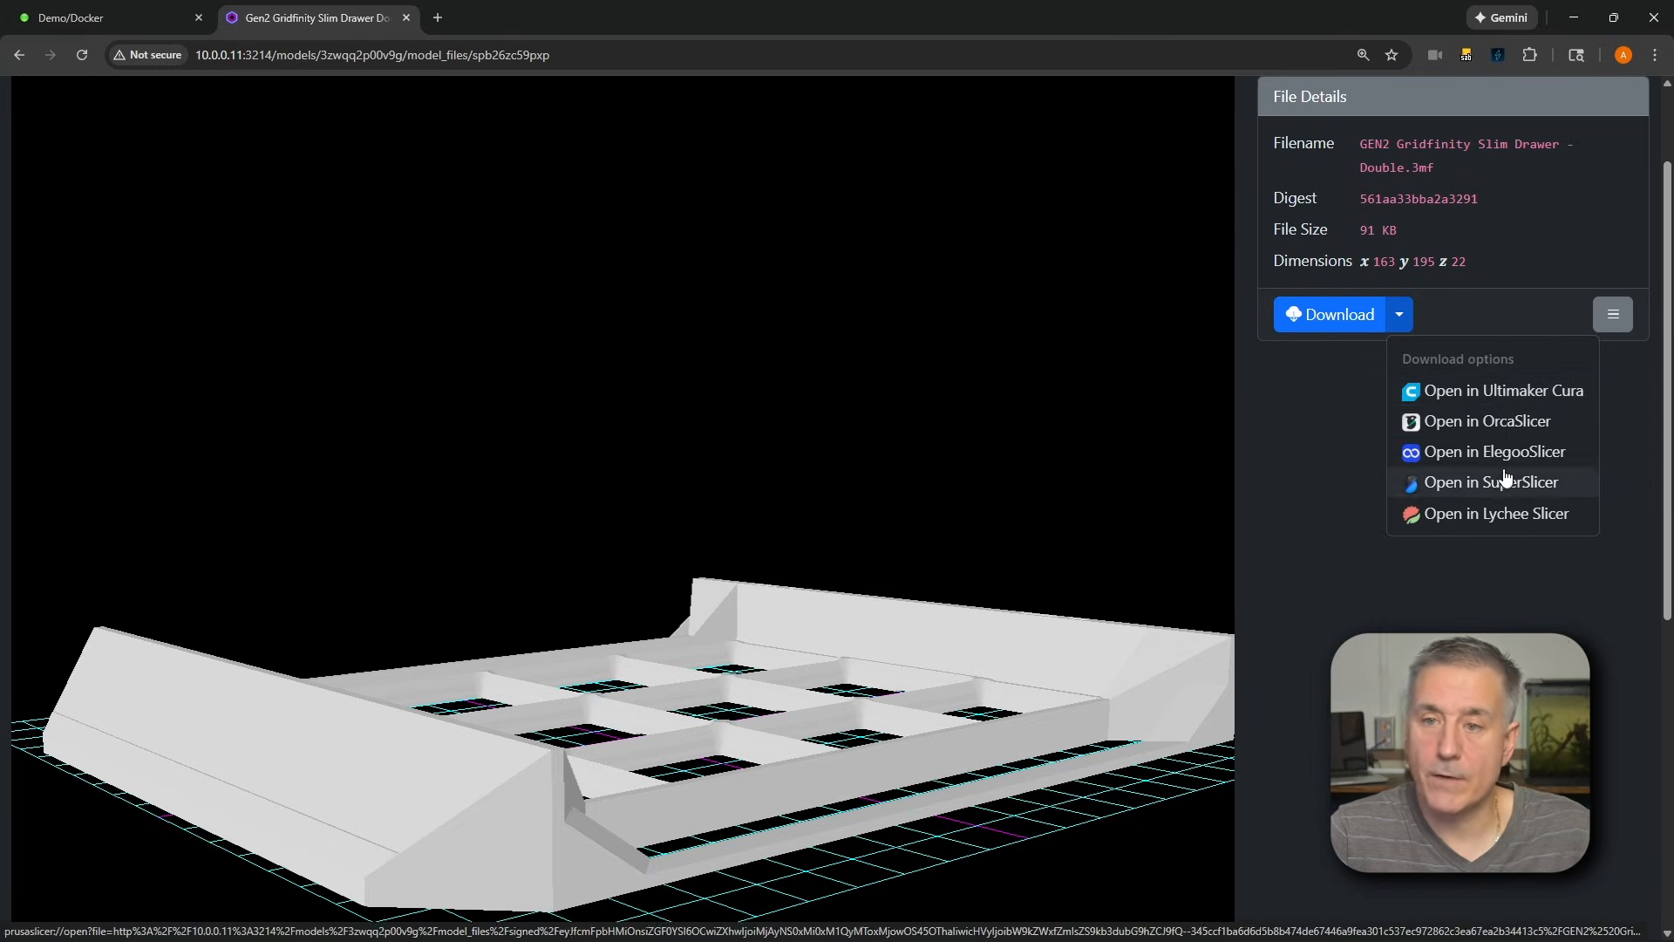
left_click(1491, 514)
scroll(1369, 521, "down", 5)
scroll(1449, 521, "down", 3)
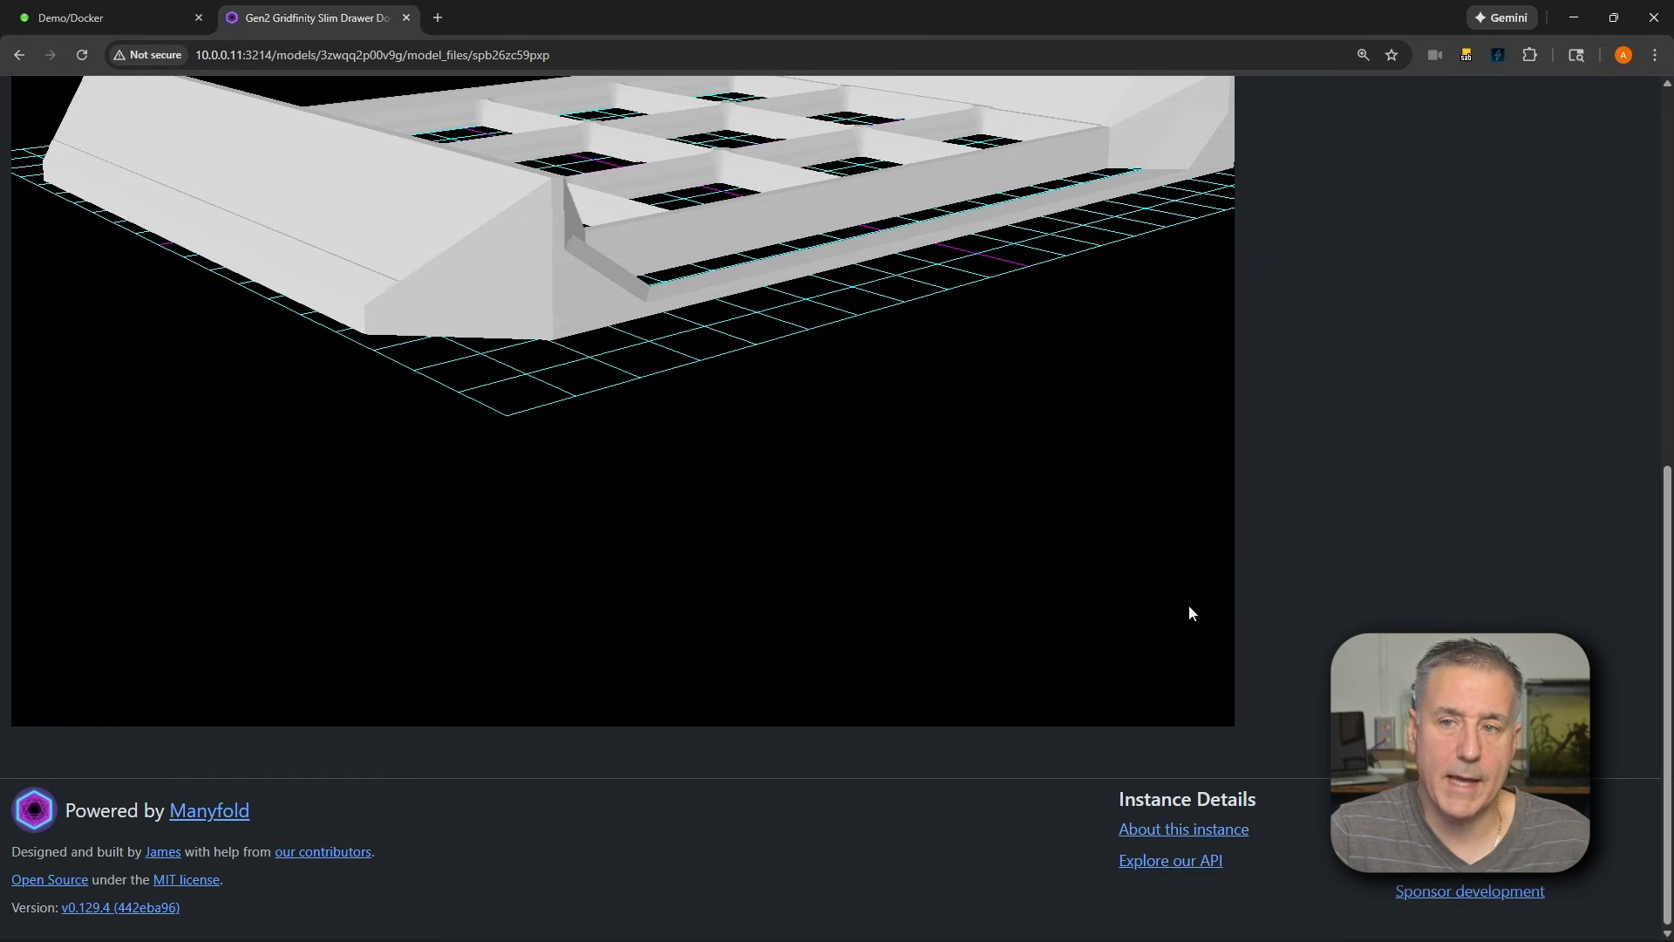
scroll(1237, 587, "up", 8)
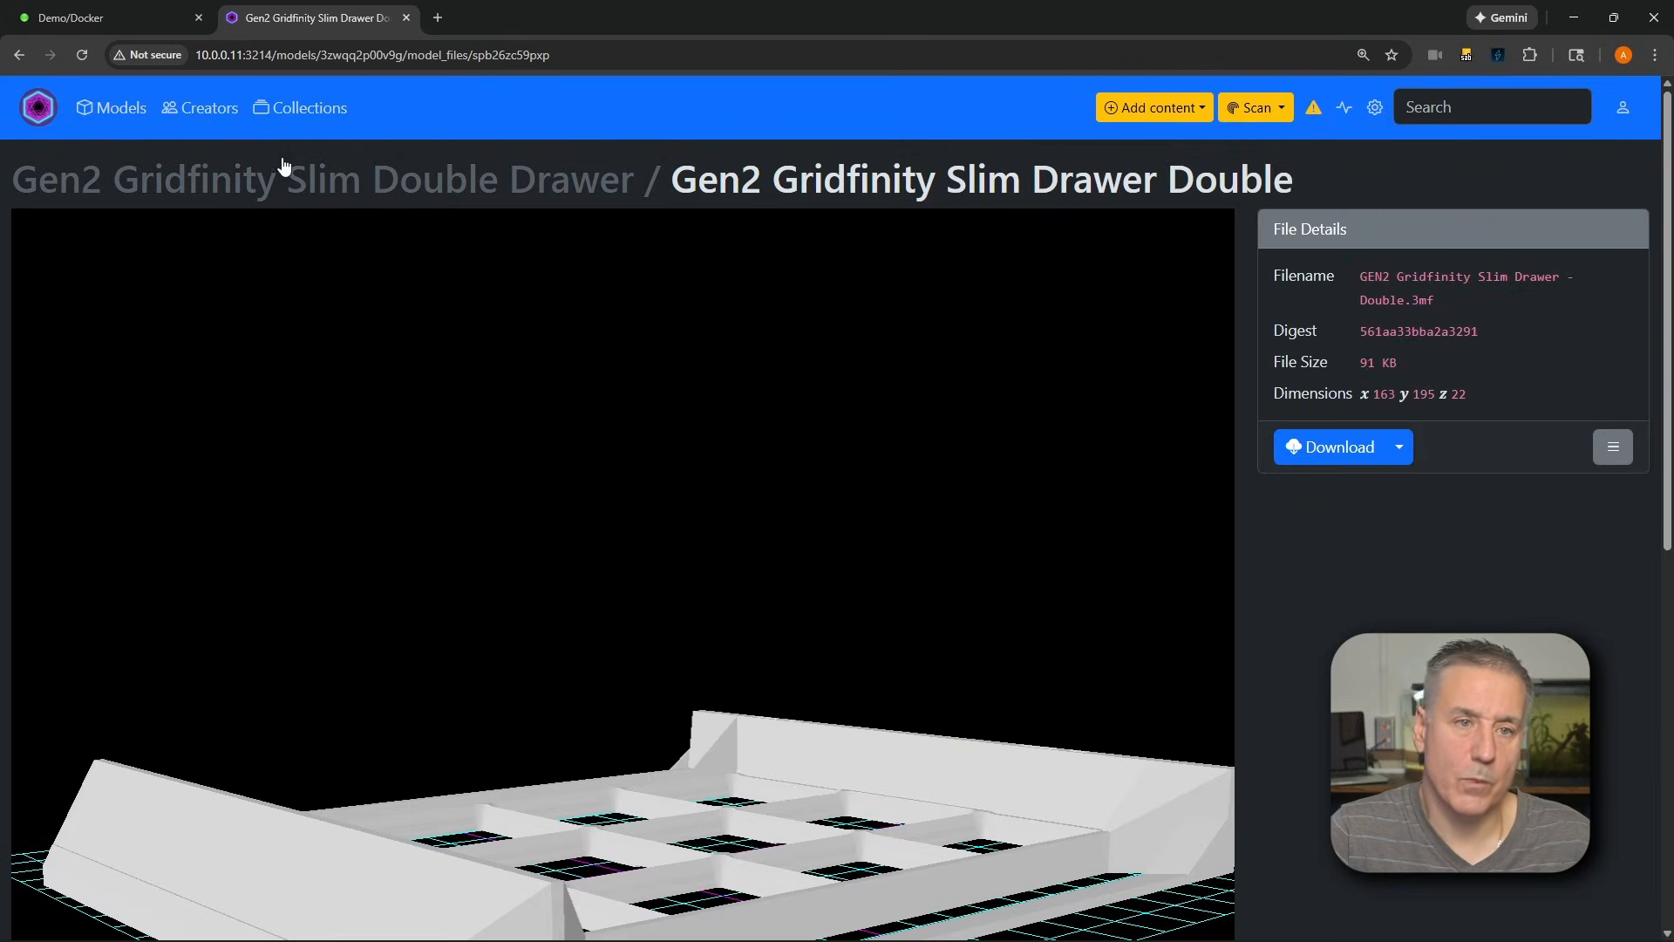
Start a bulk edit of all models and select the Gen2 Gridfinity Double, Slim Double and Tall Double Drawer models
left_click(121, 110)
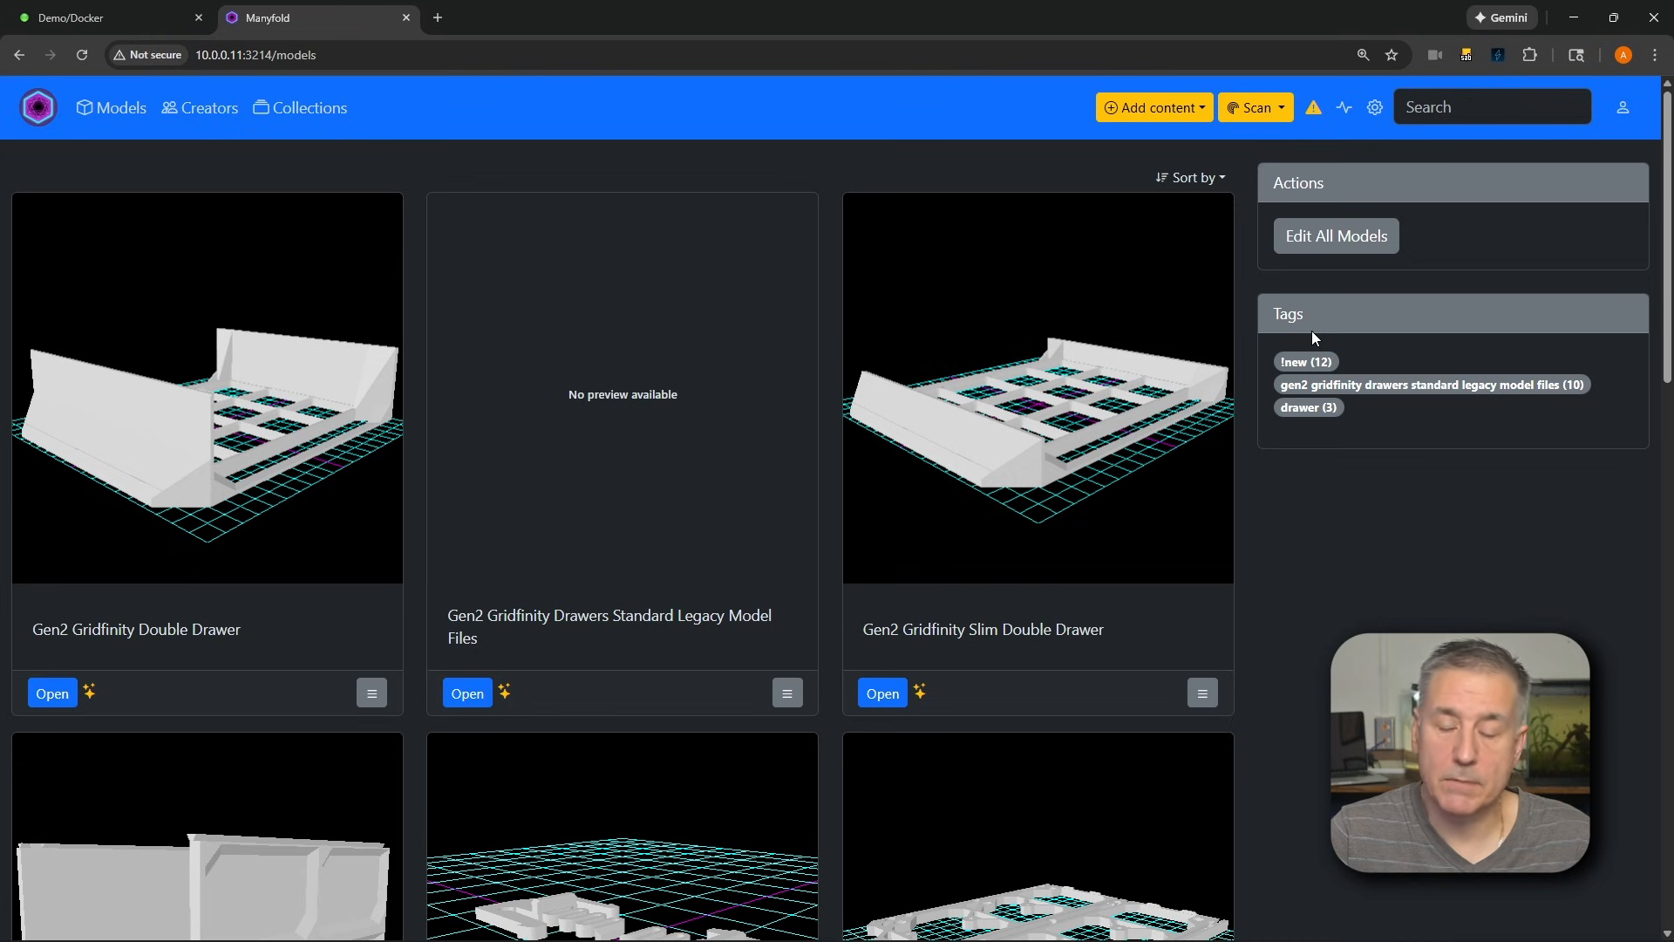
left_click(1329, 247)
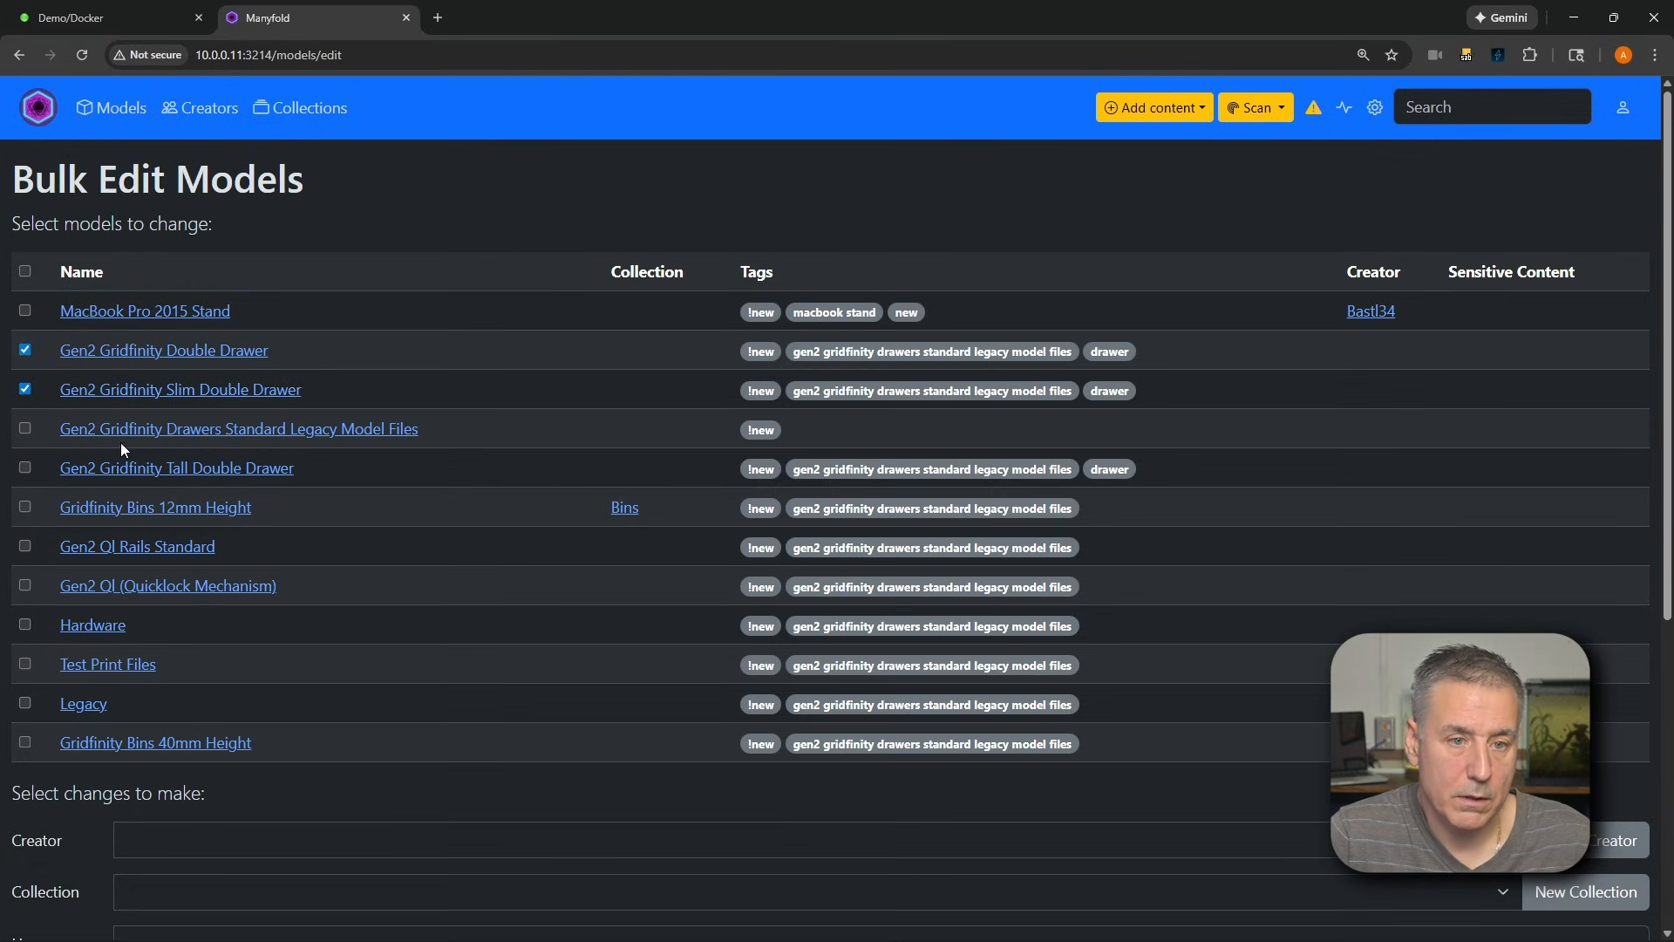
left_click(25, 469)
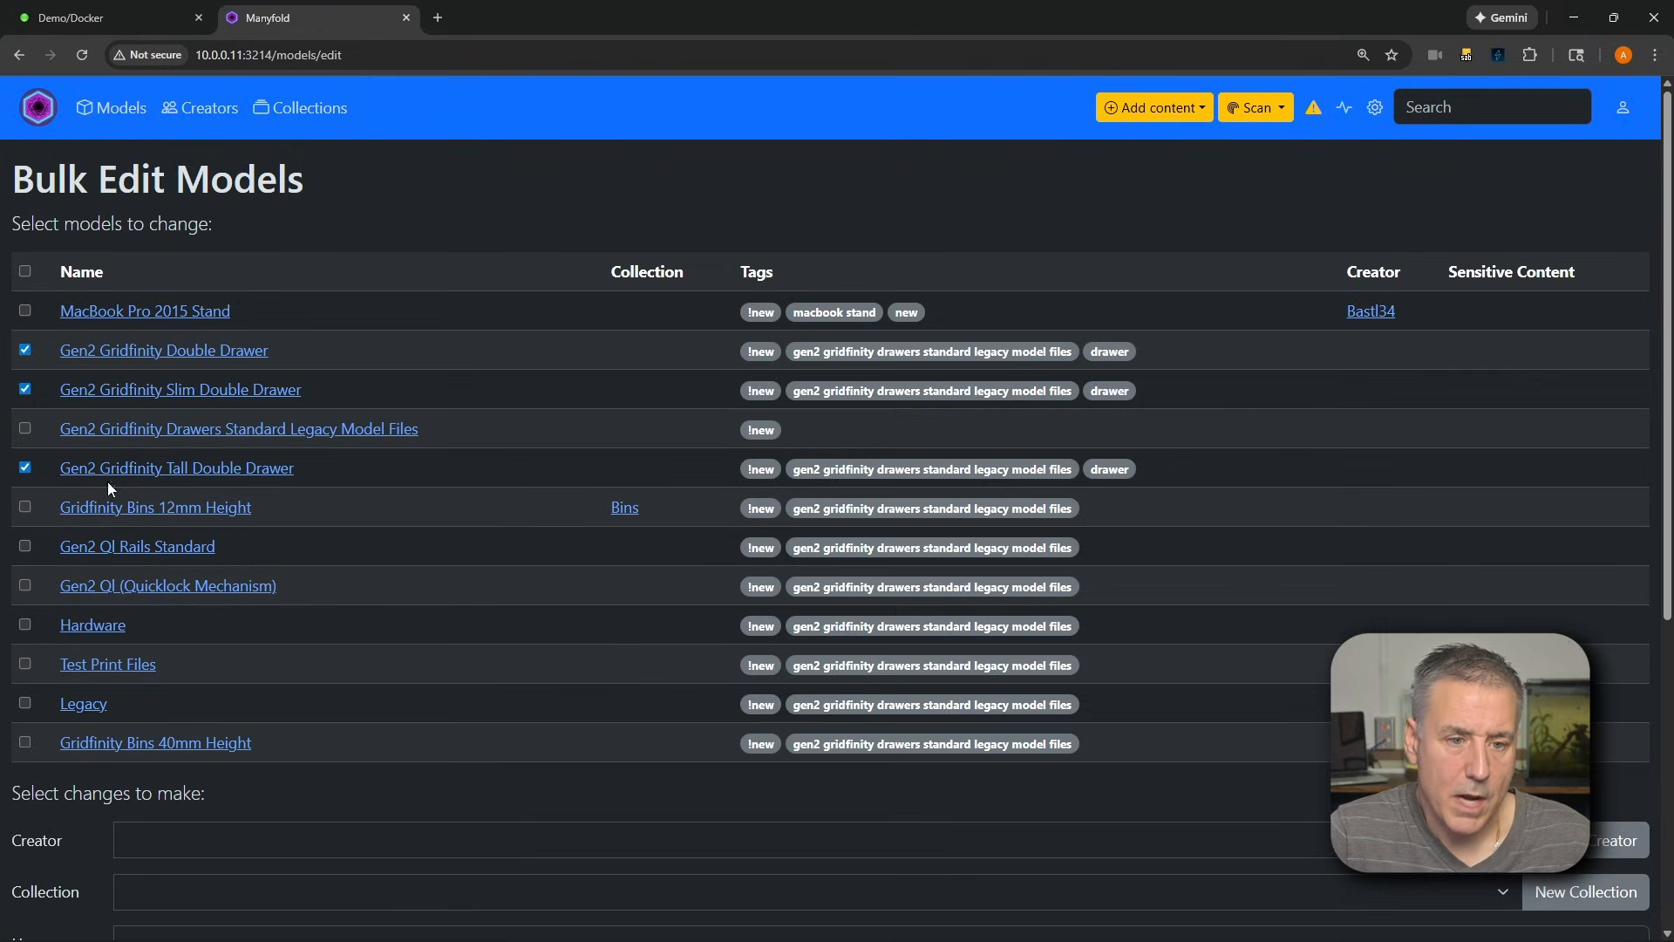
Add the existing tag "drawer" to the selected drawer models and update only those models
scroll(322, 473, "down", 5)
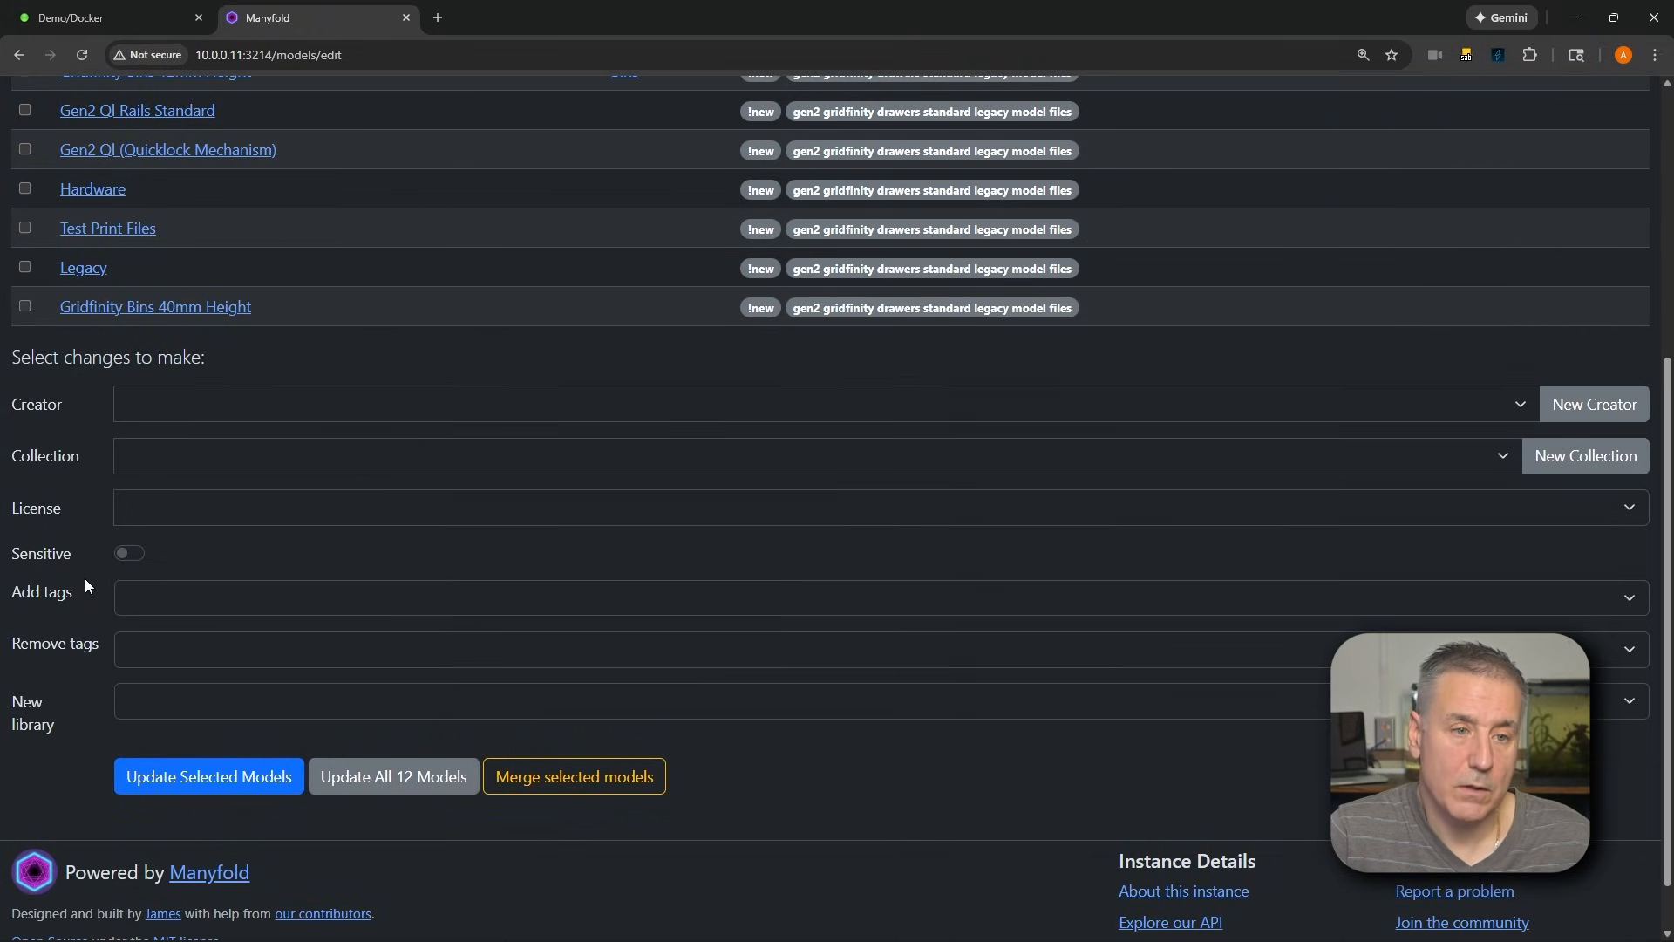
left_click(140, 600)
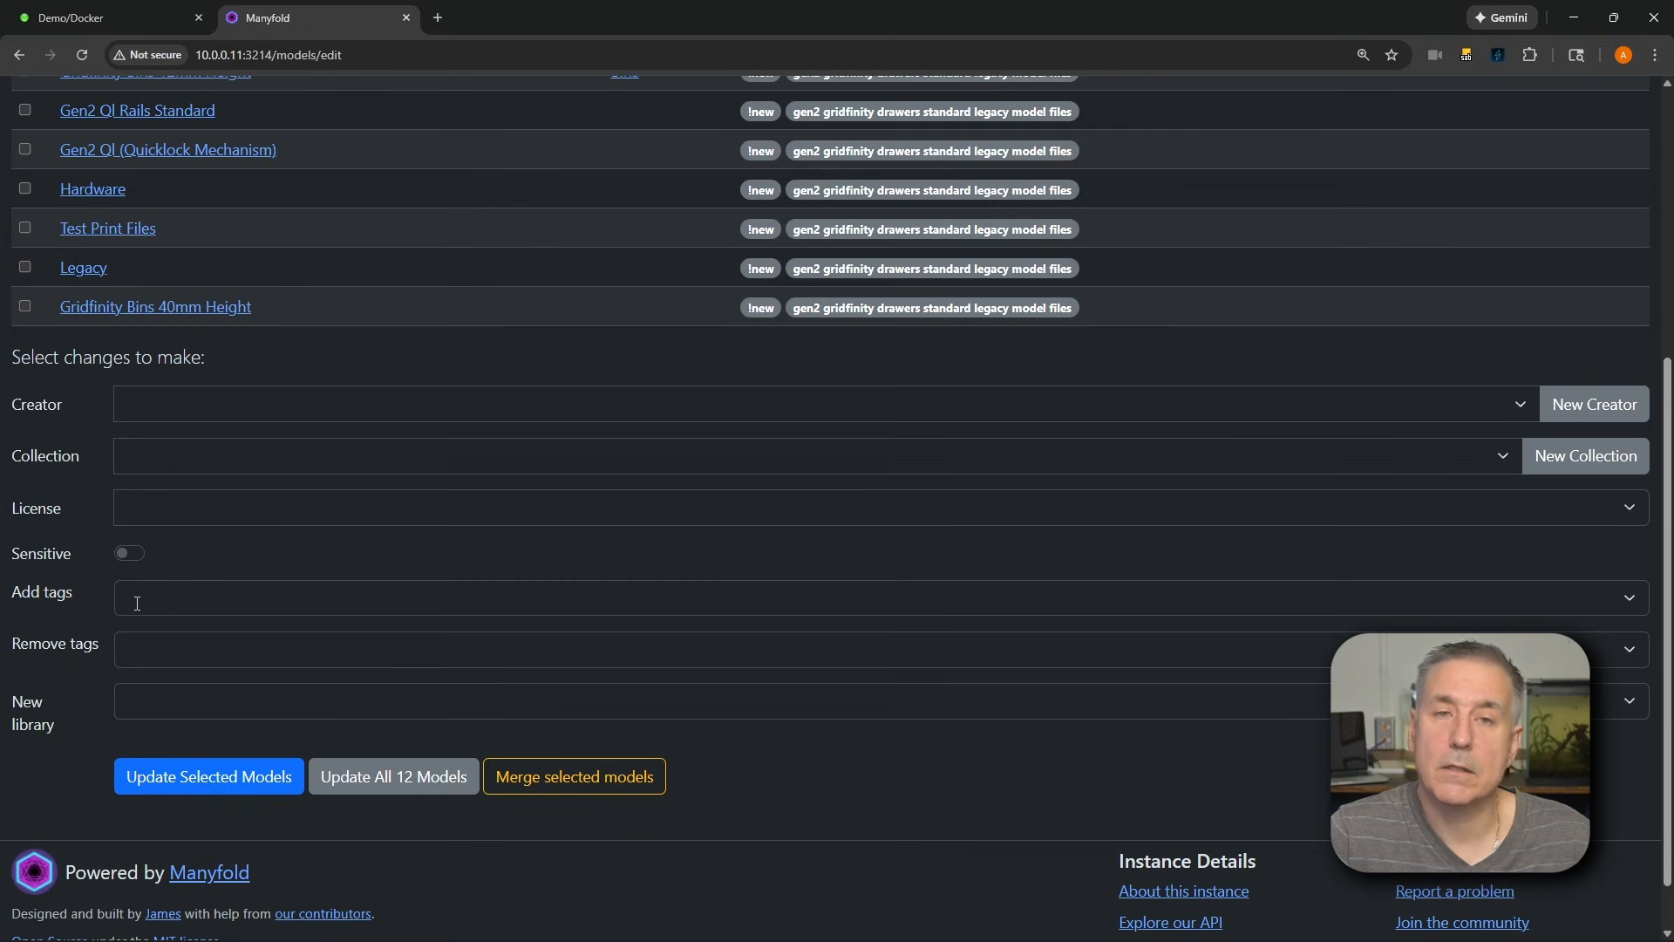
left_click(176, 600)
type("drawer")
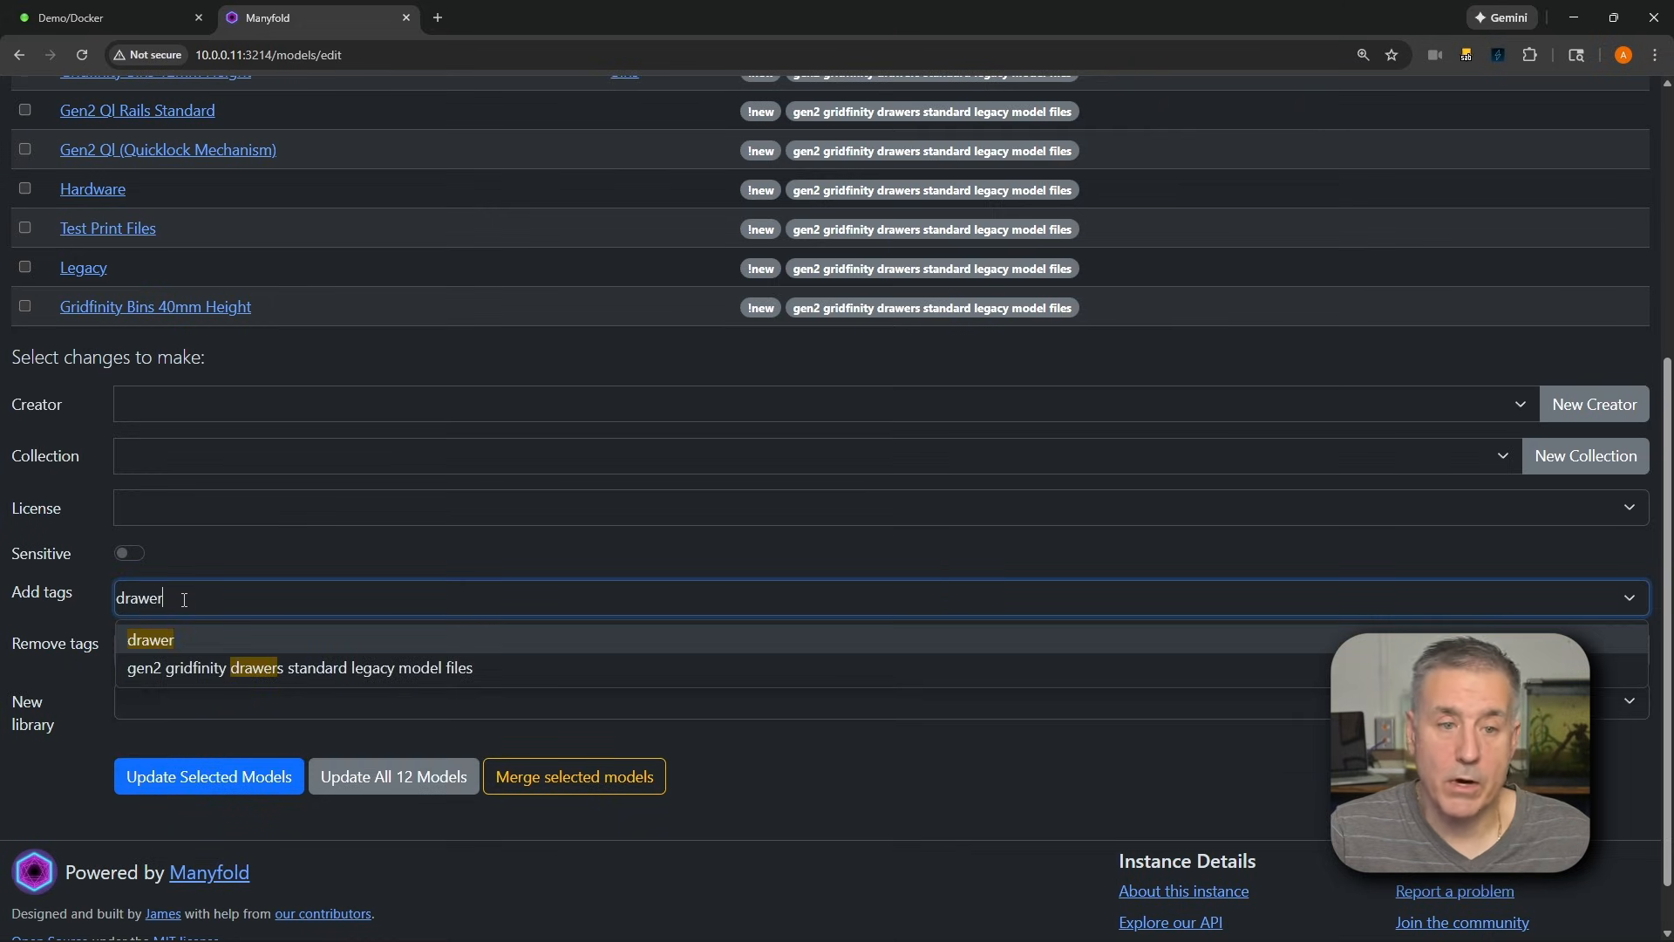
type("s")
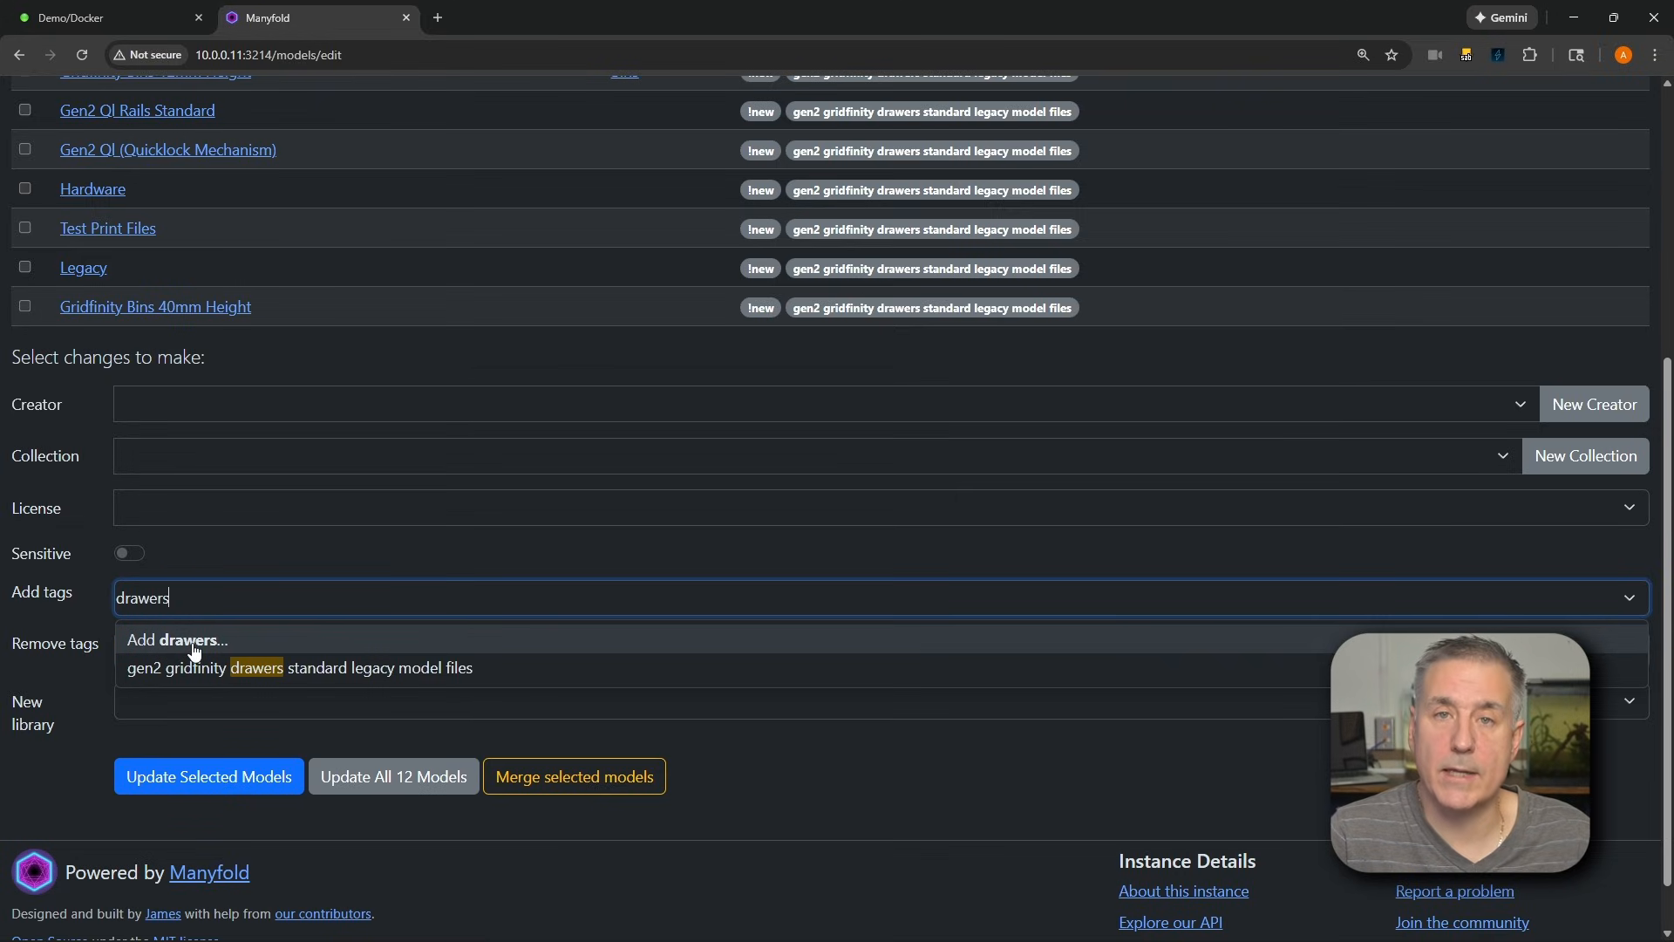
key("BackSpace")
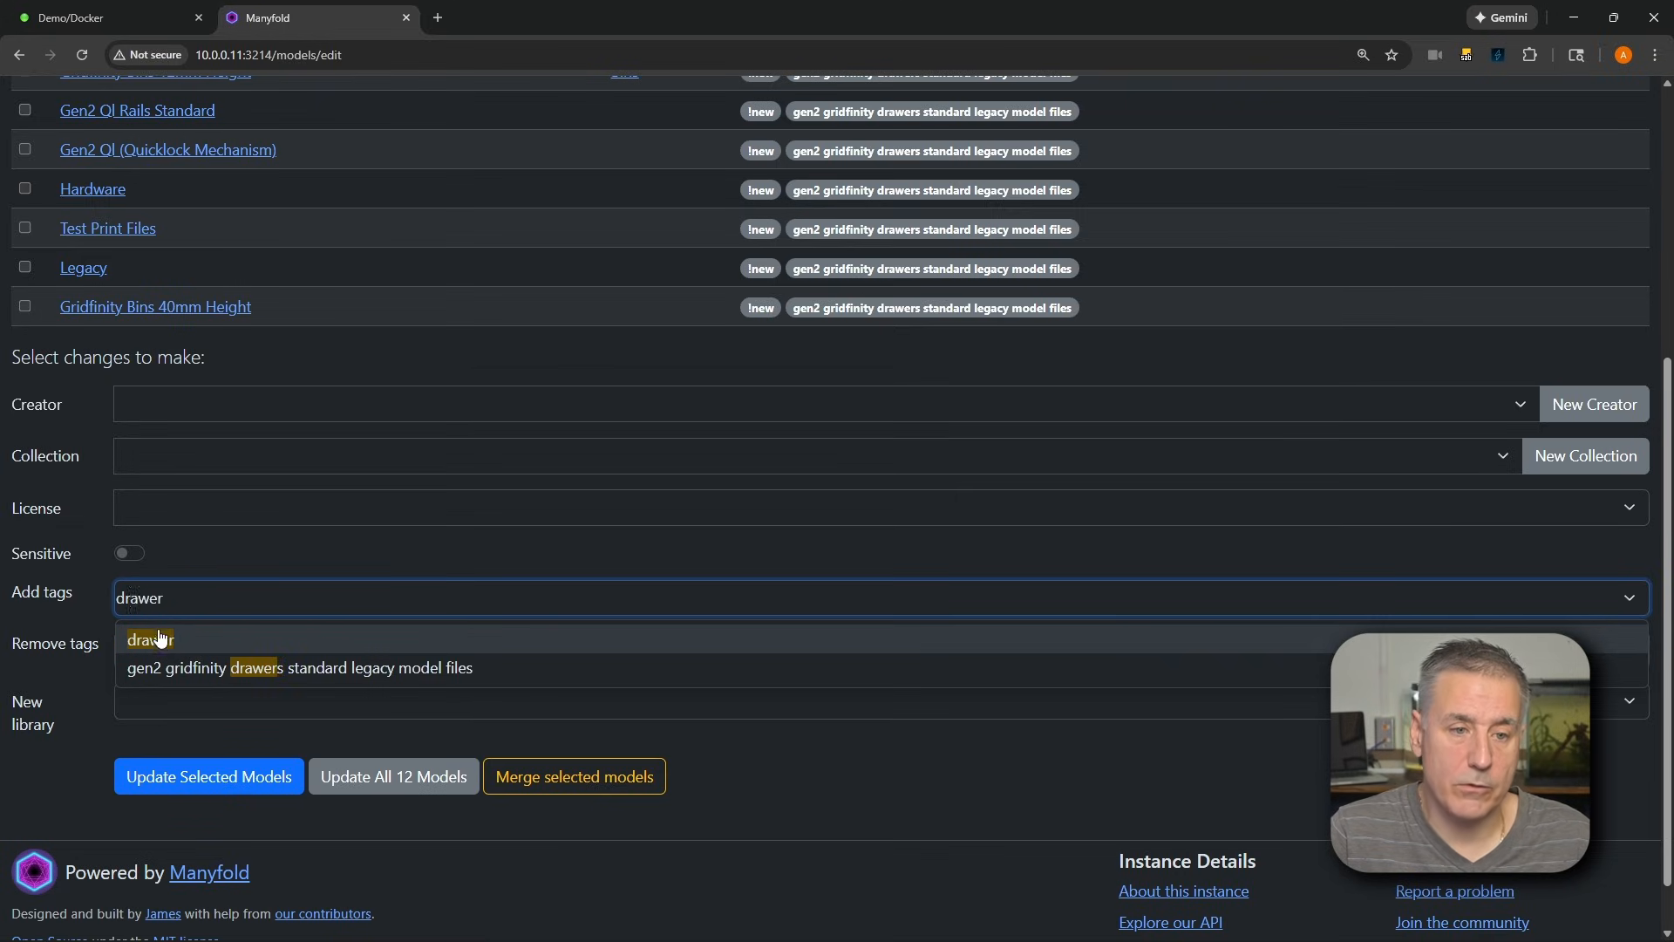
left_click(162, 641)
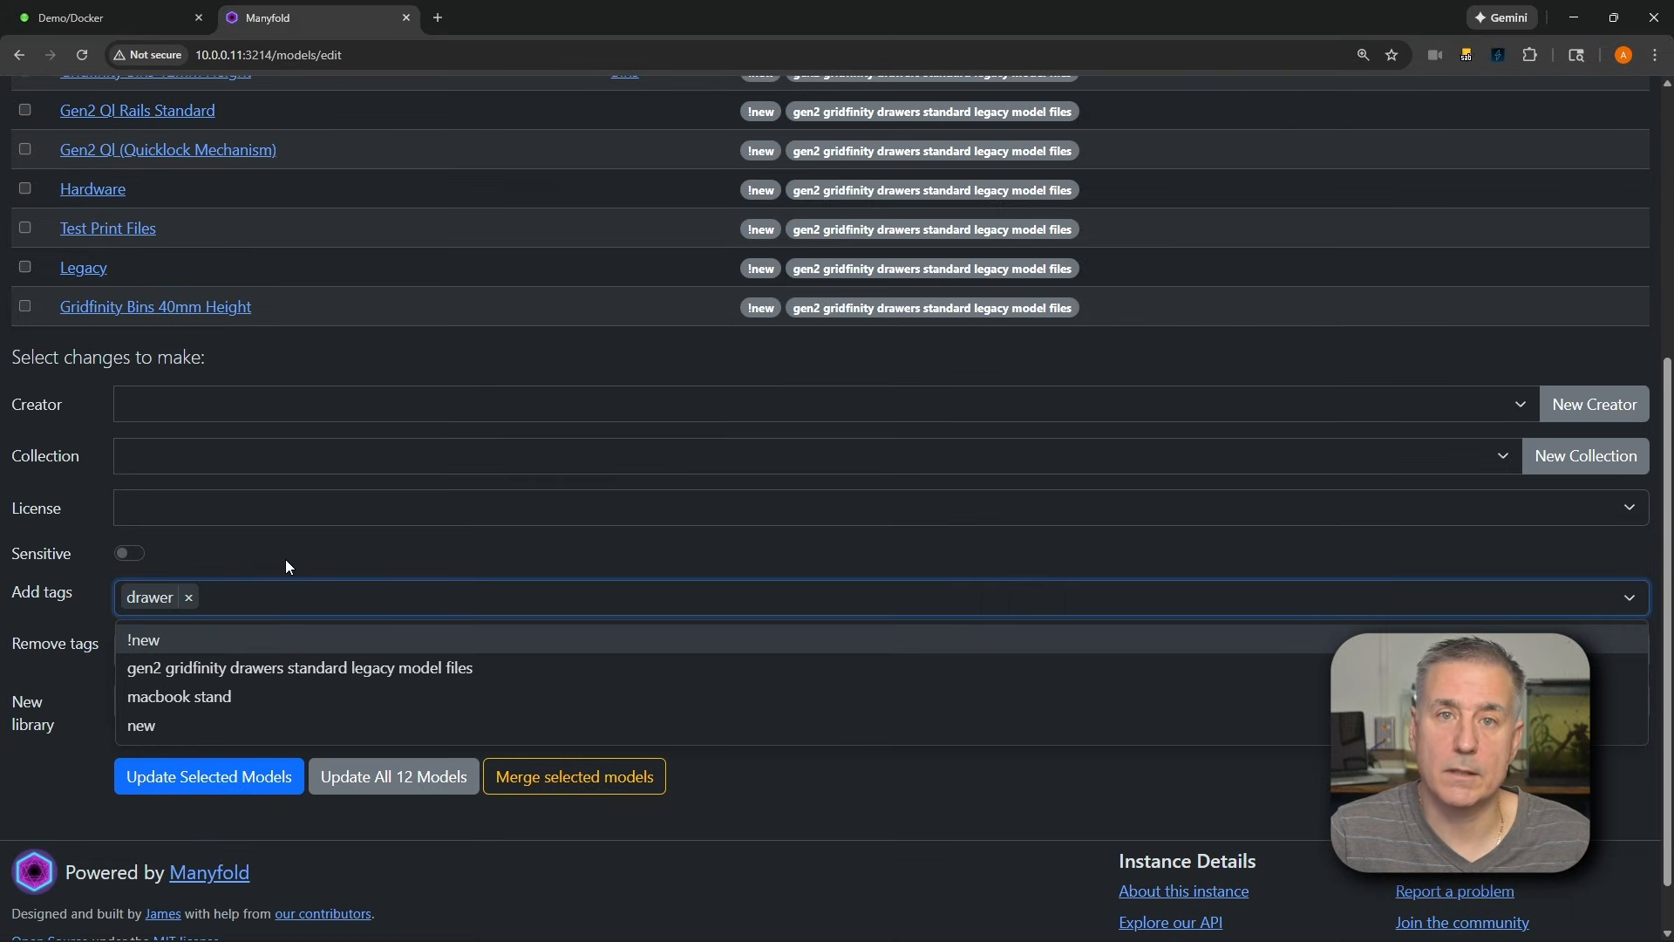
scroll(353, 723, "down", 1)
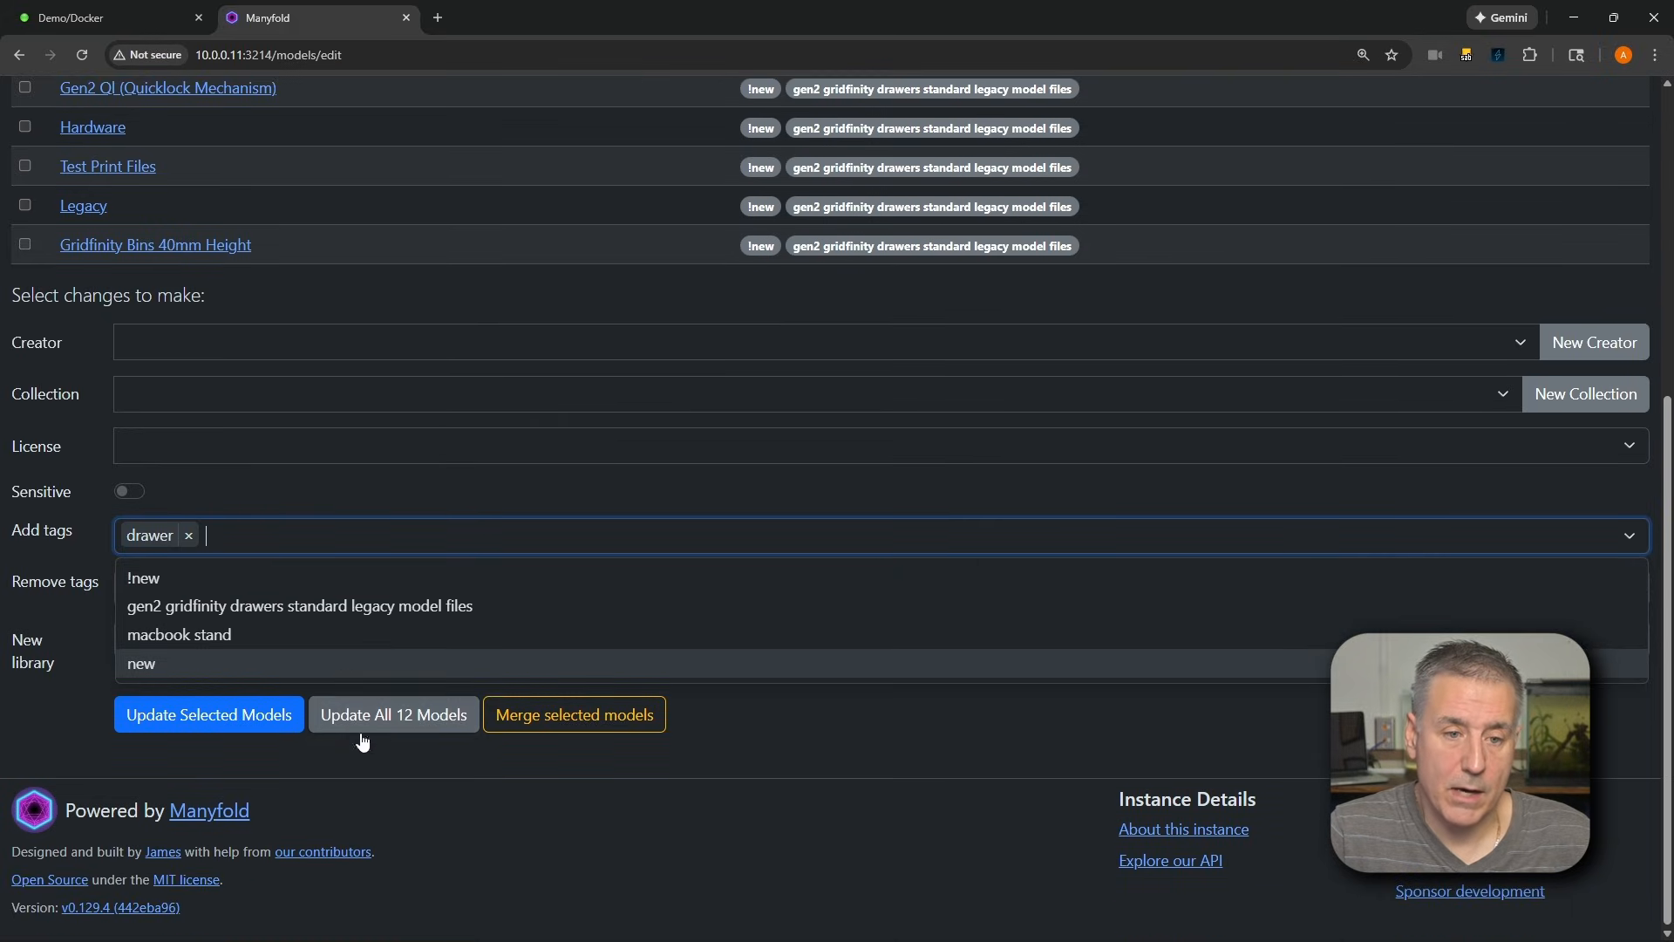
left_click(209, 715)
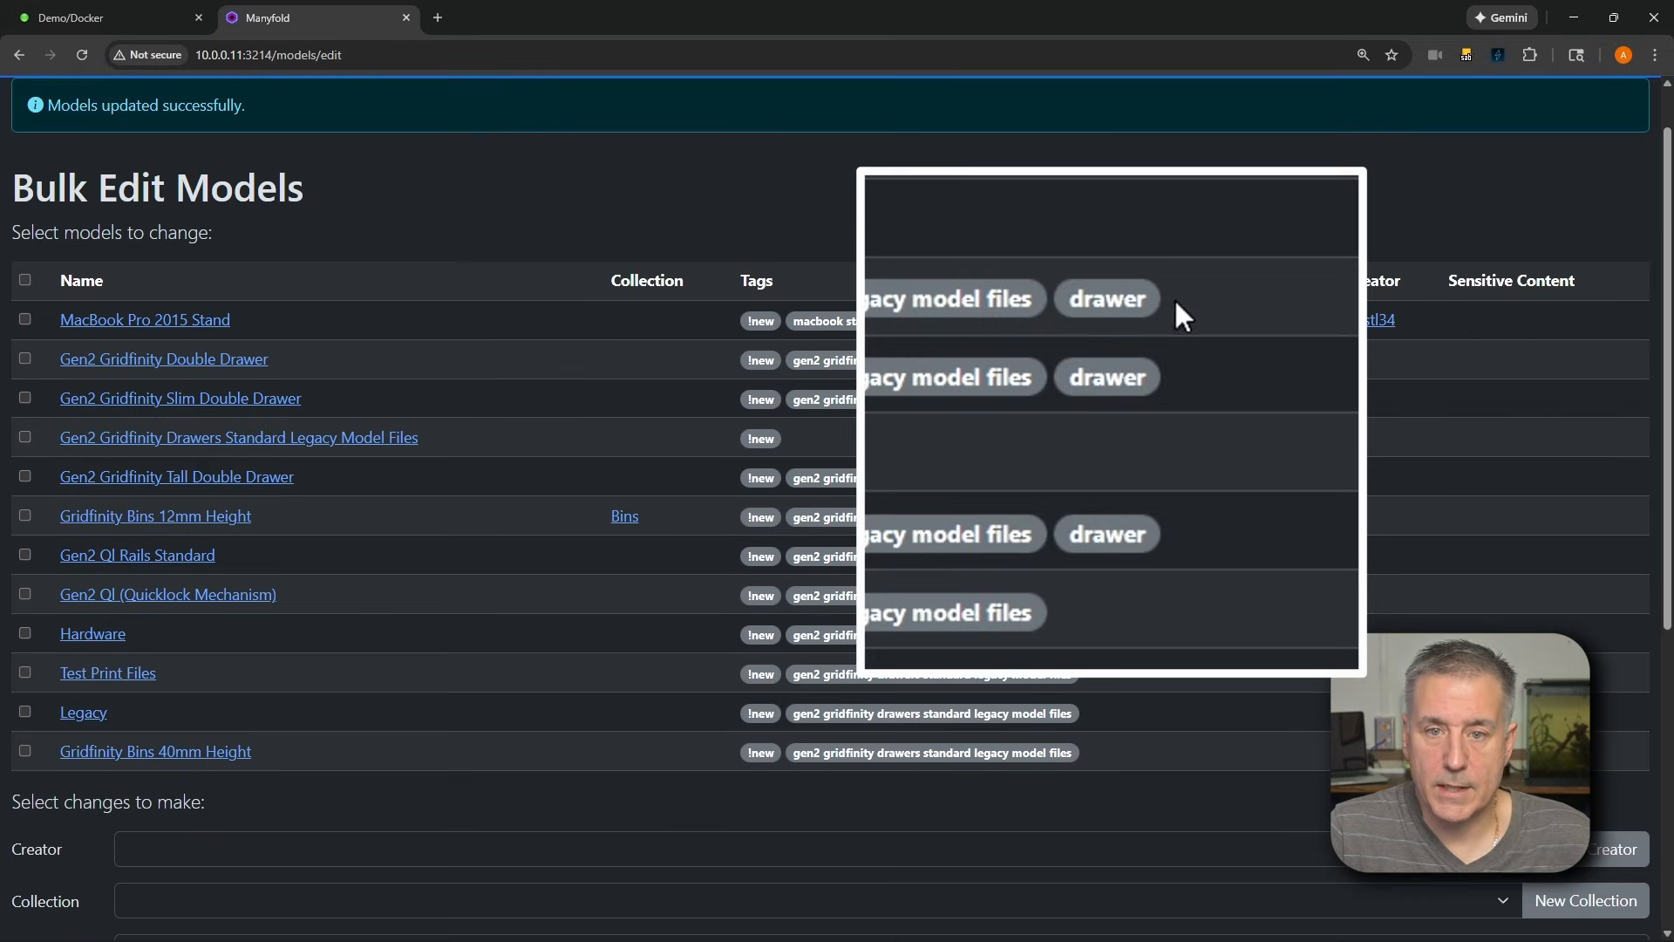
Check the tags in the bulk edit list and view the creators overview
scroll(666, 220, "down", 1)
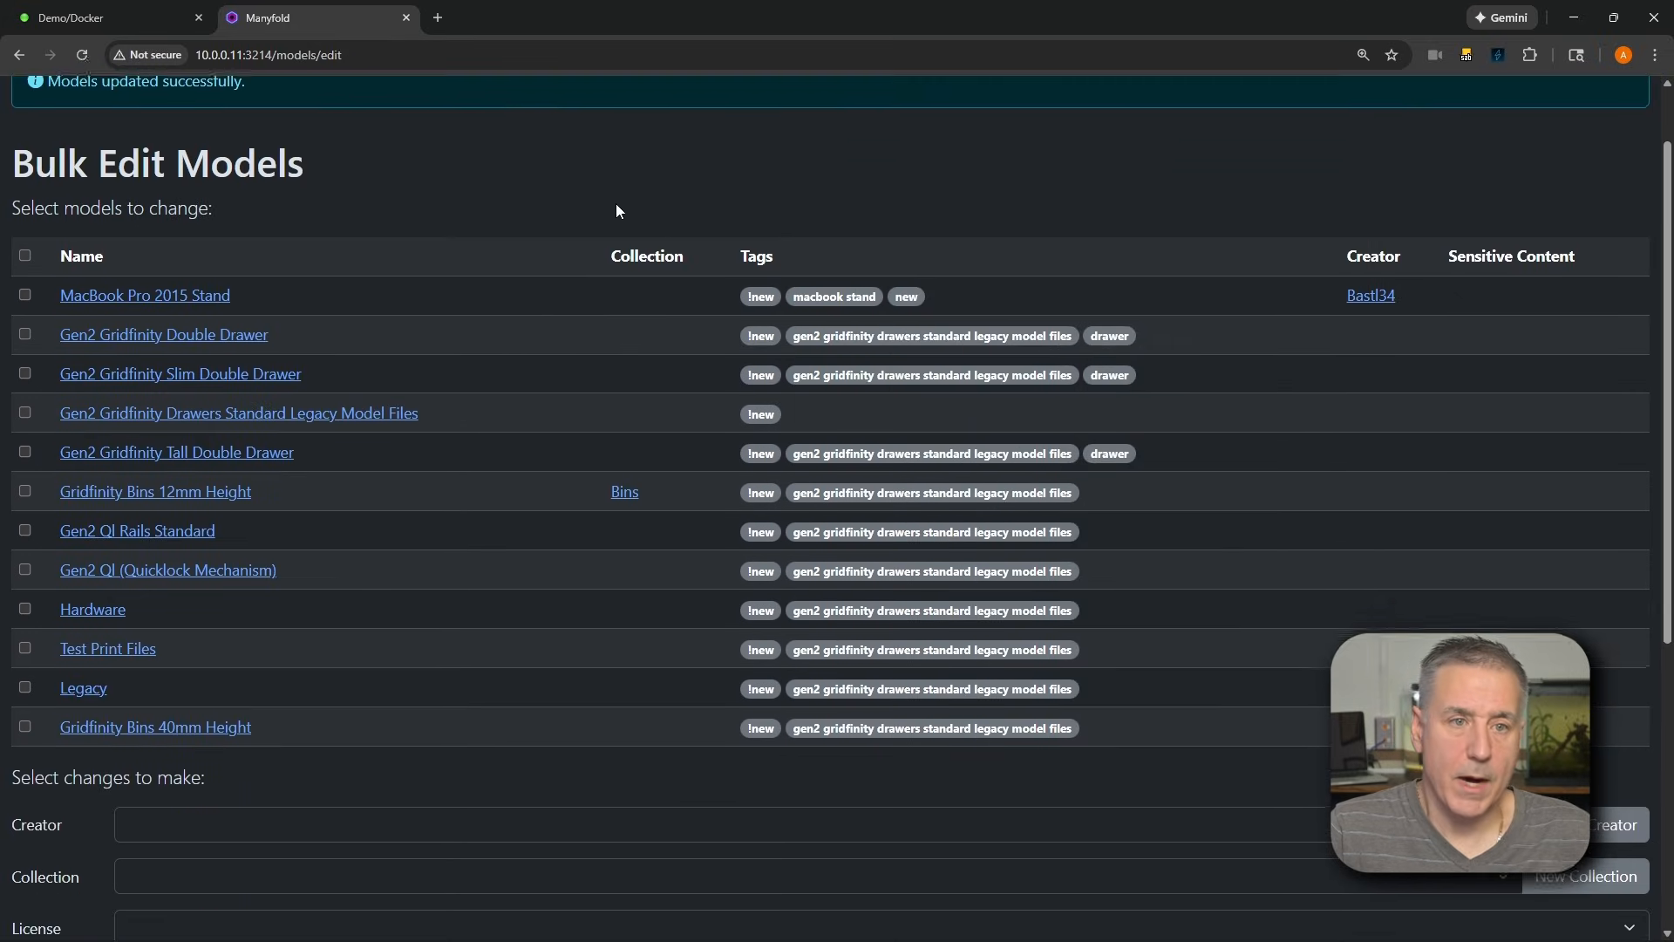
scroll(436, 208, "up", 2)
left_click(220, 108)
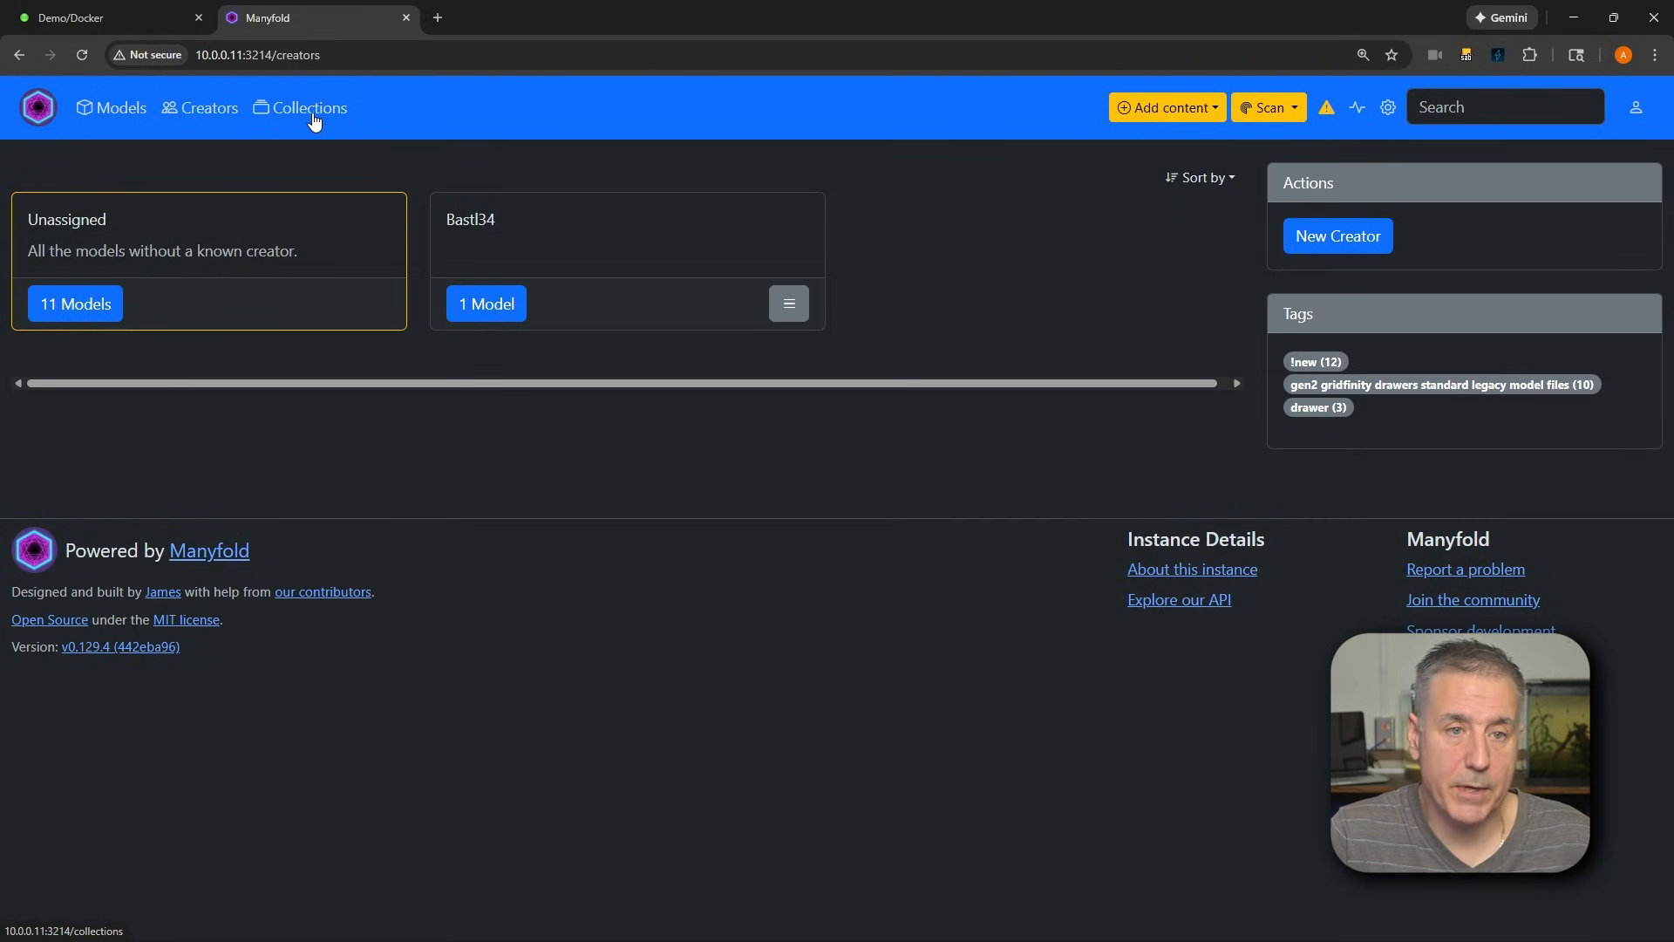
Start a new collection from the collections overview and name it Drawers
left_click(309, 108)
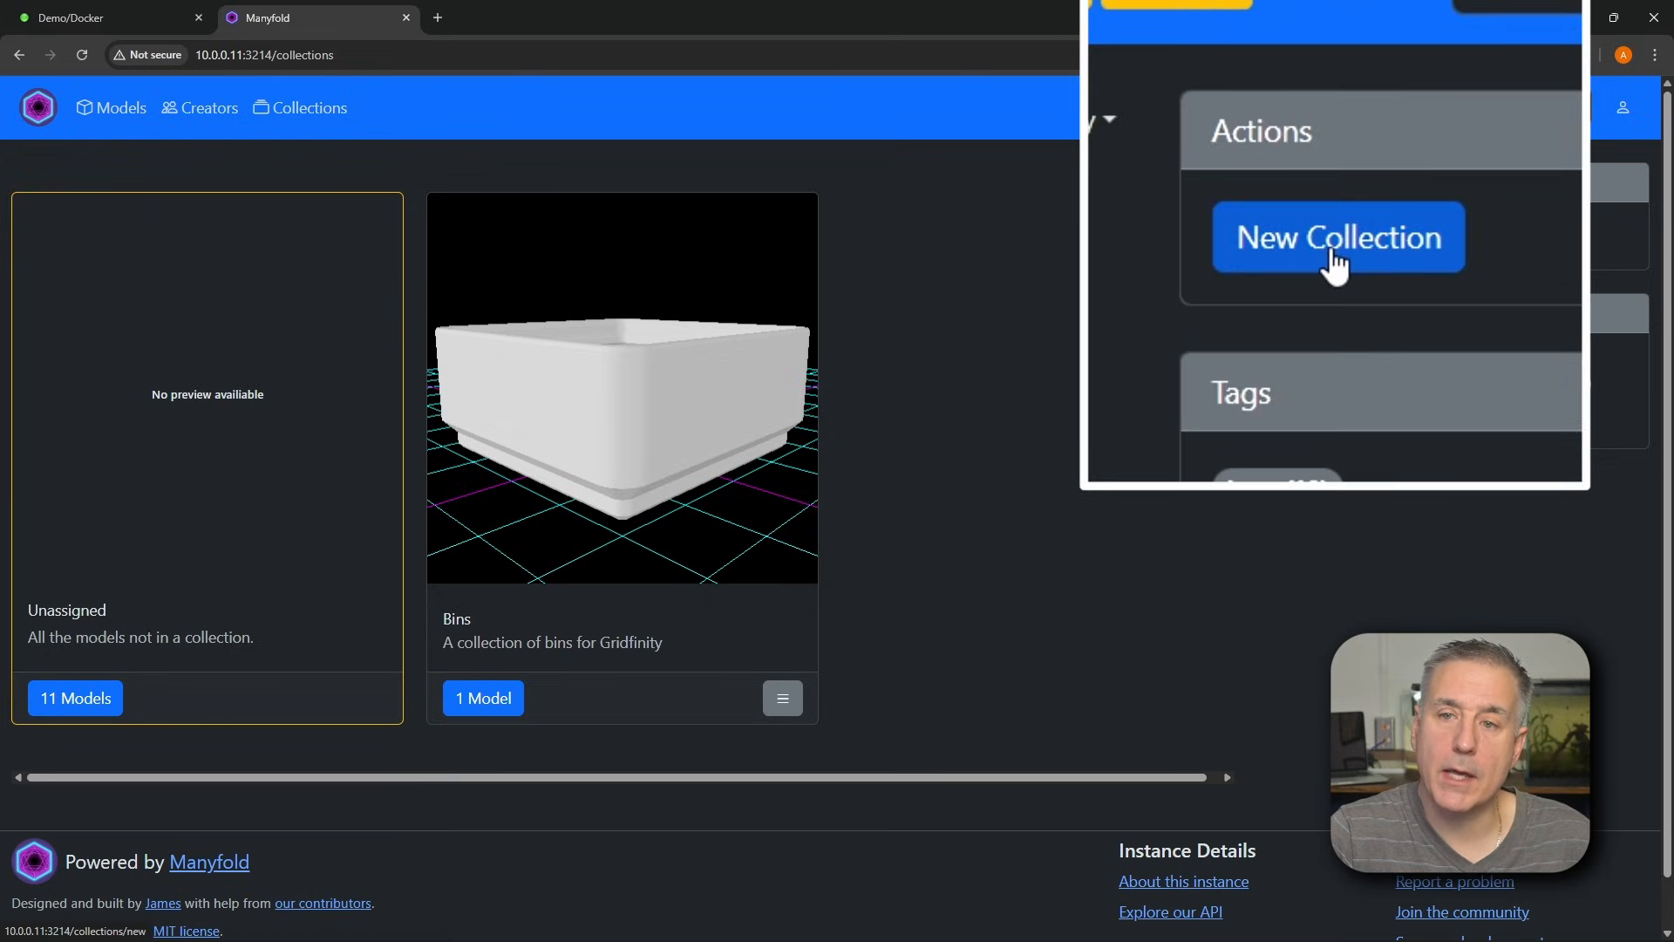
left_click(1383, 235)
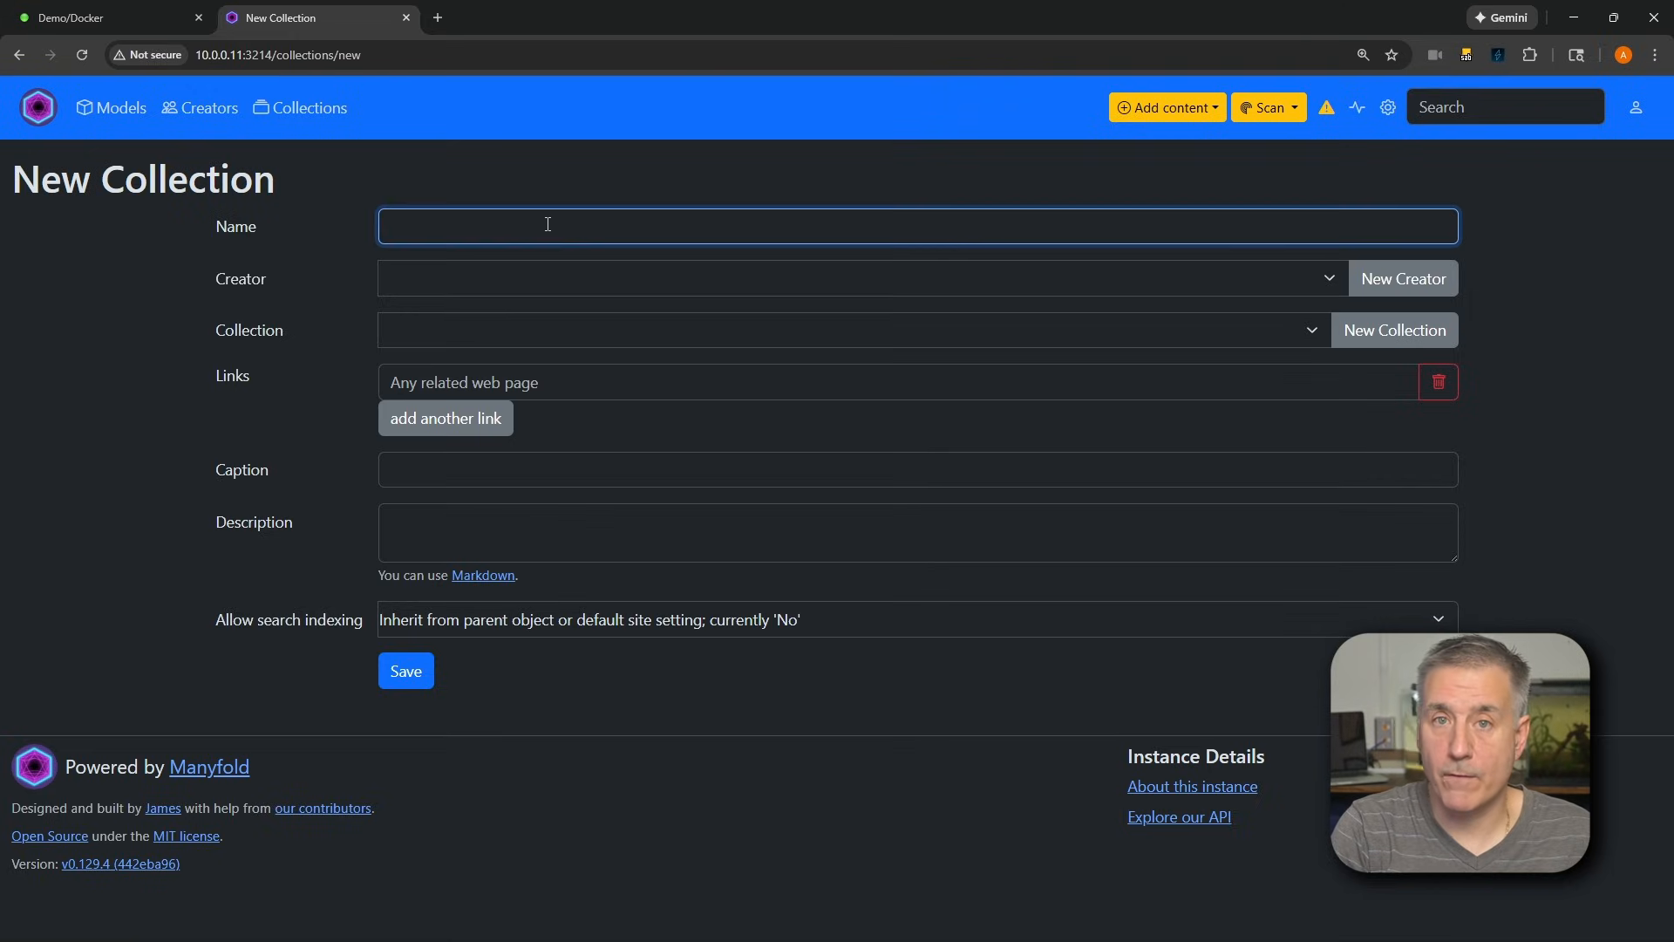
type("Drawers")
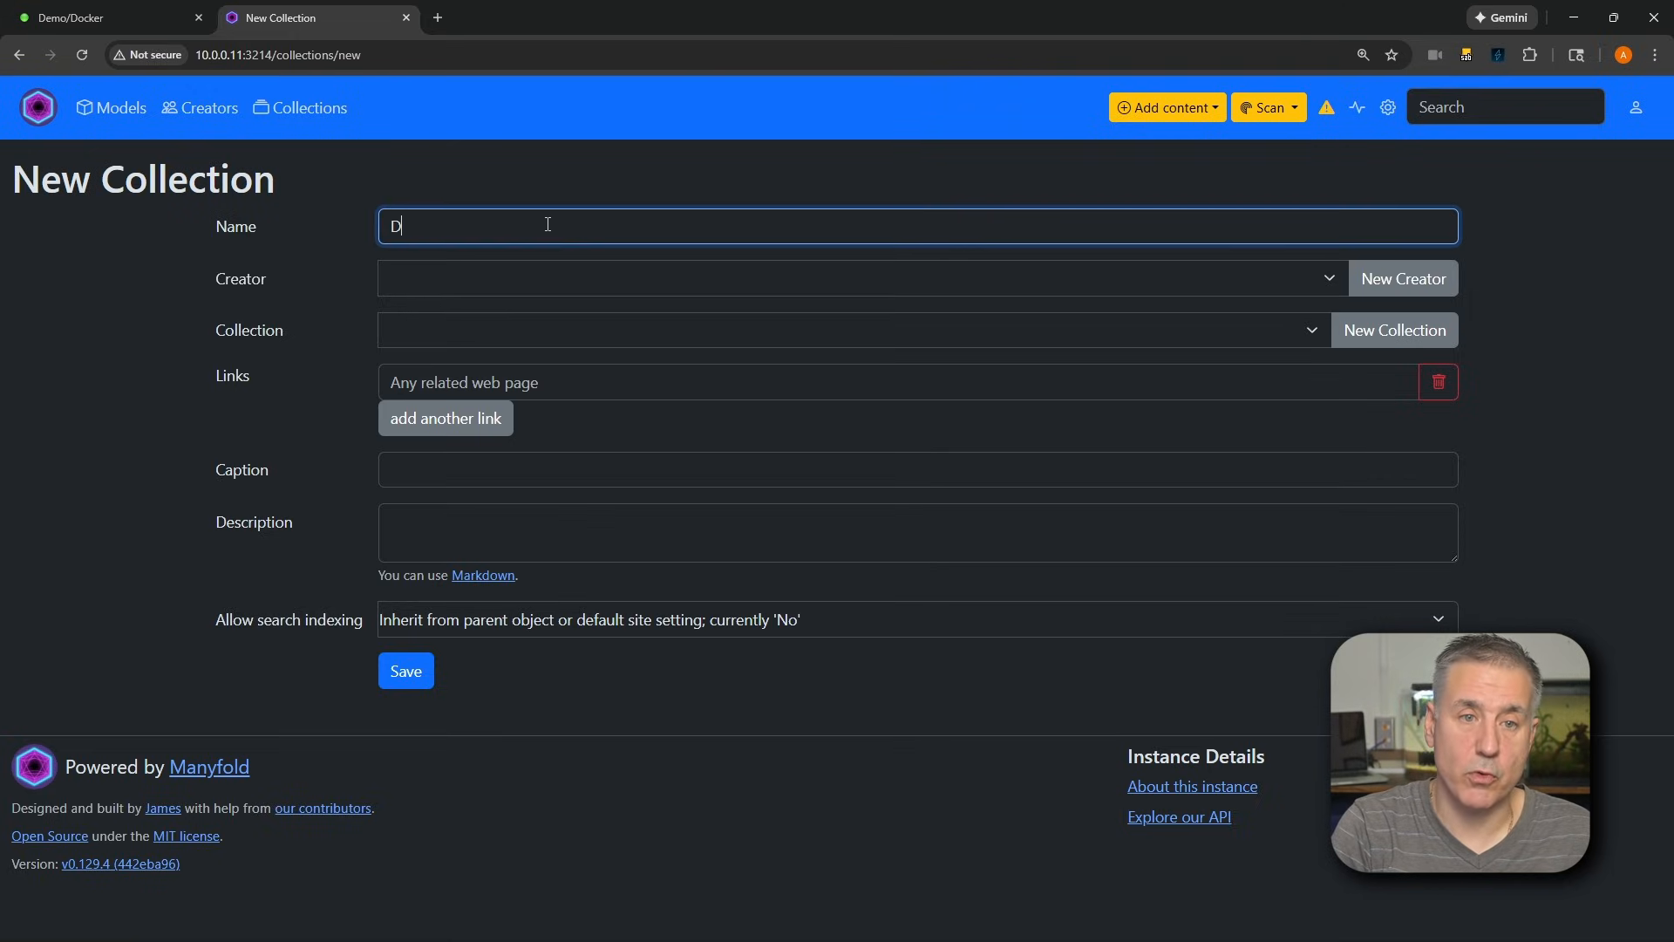
Enter "A collection of drawers for Gridfintiy" as the collection's caption
left_click(411, 478)
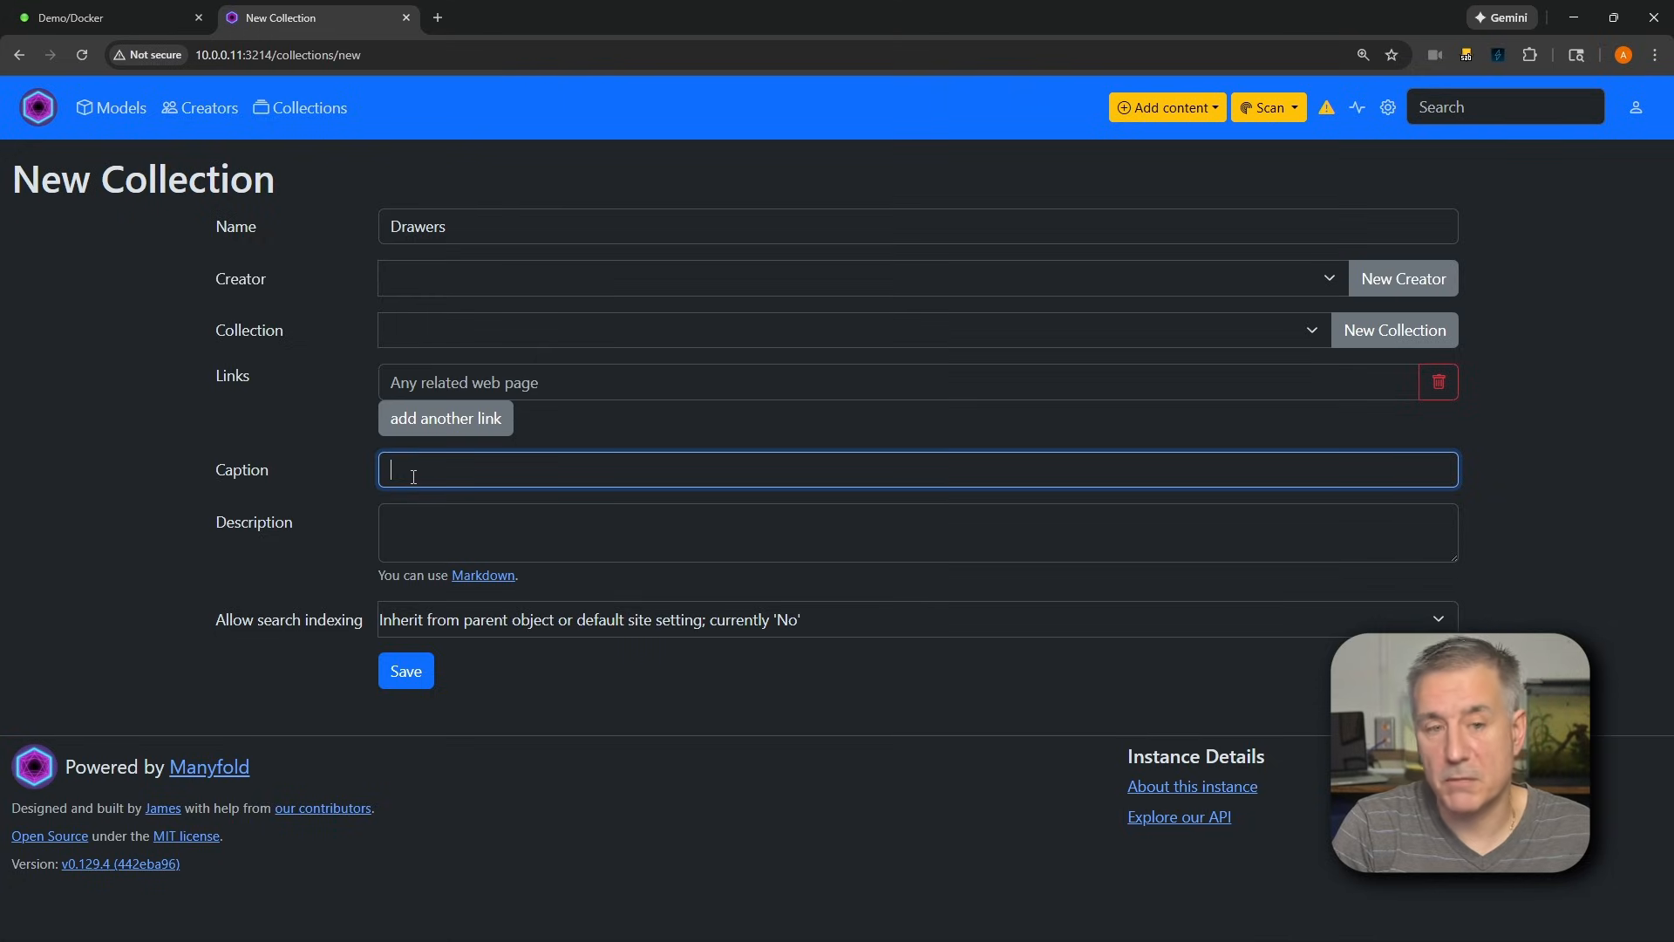
type("A collection of draware")
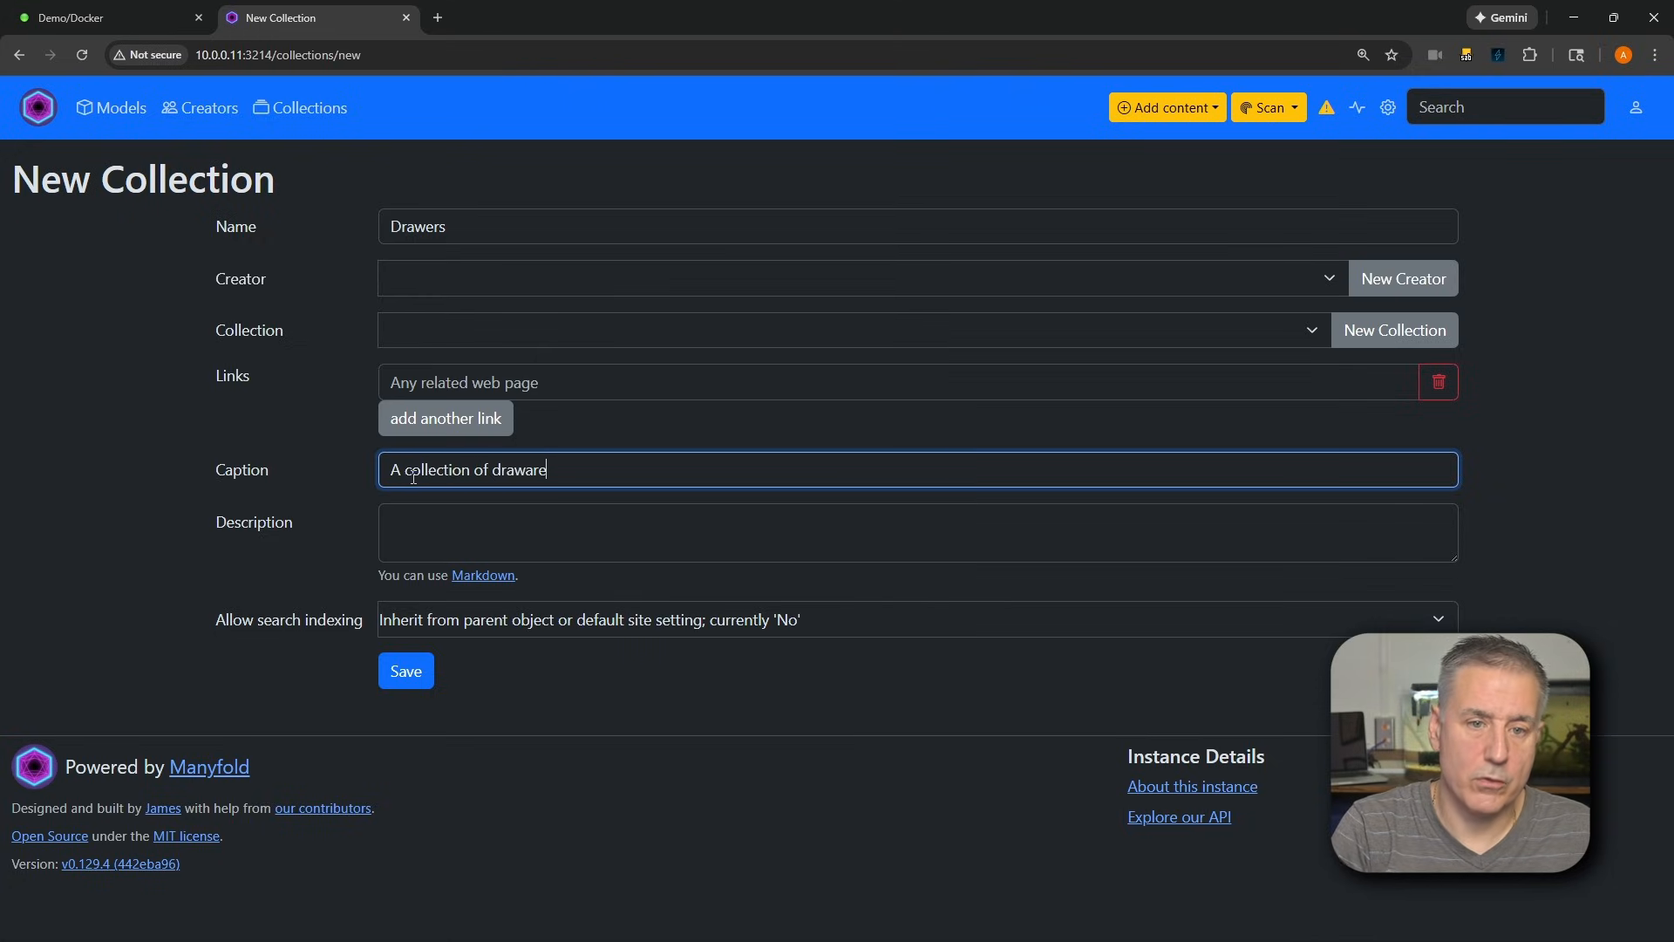
key("BackSpace")
key("BackSpace")
key("BackSpace")
type("ers for Grid")
type("ffi")
key("BackSpace")
key("BackSpace")
type("intiy")
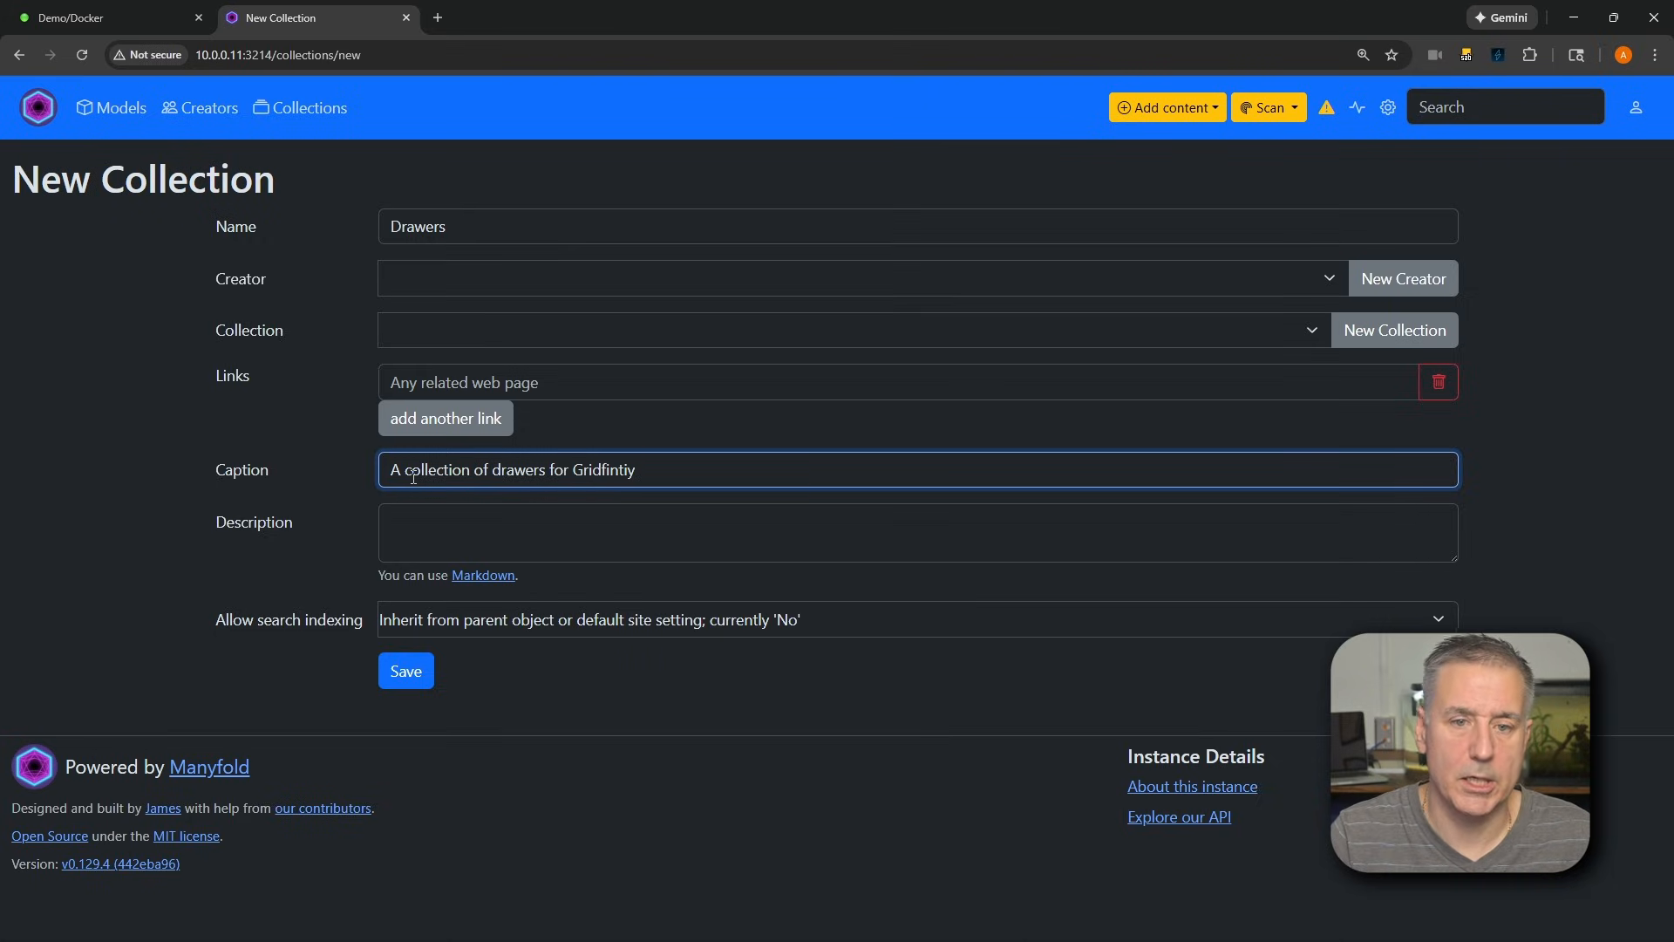
Copy the caption text into the collection's description and save the new collection
key("ctrl+a")
key("ctrl+c")
left_click(435, 525)
type("c")
key("ctrl+v")
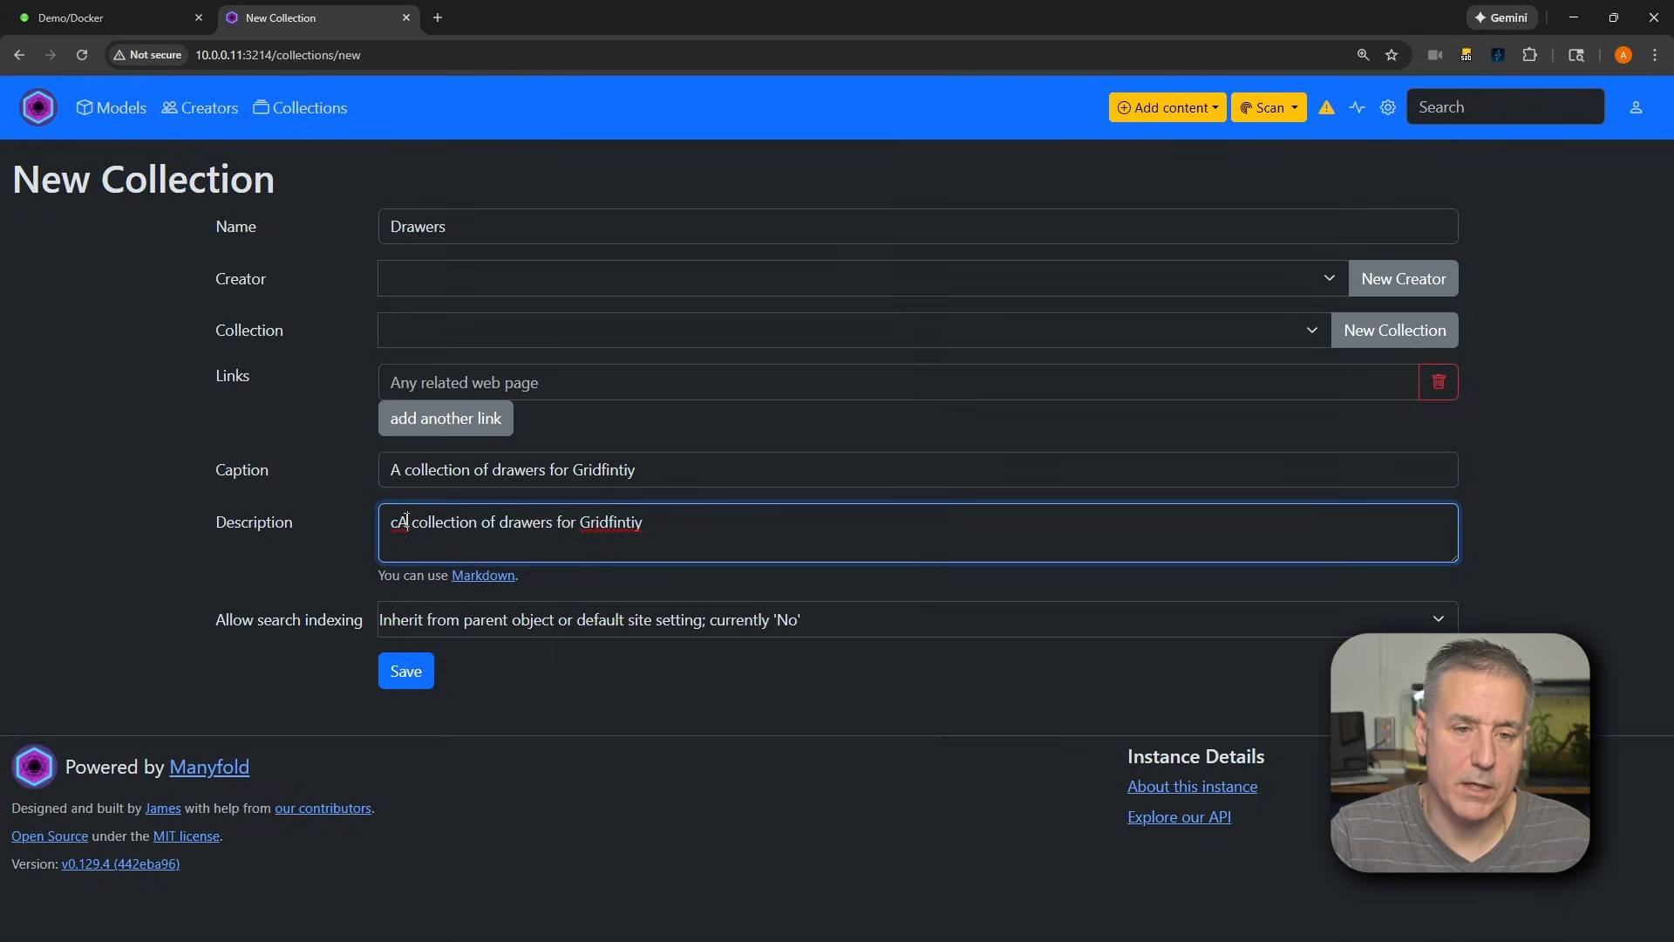
left_click(405, 521)
key("BackSpace")
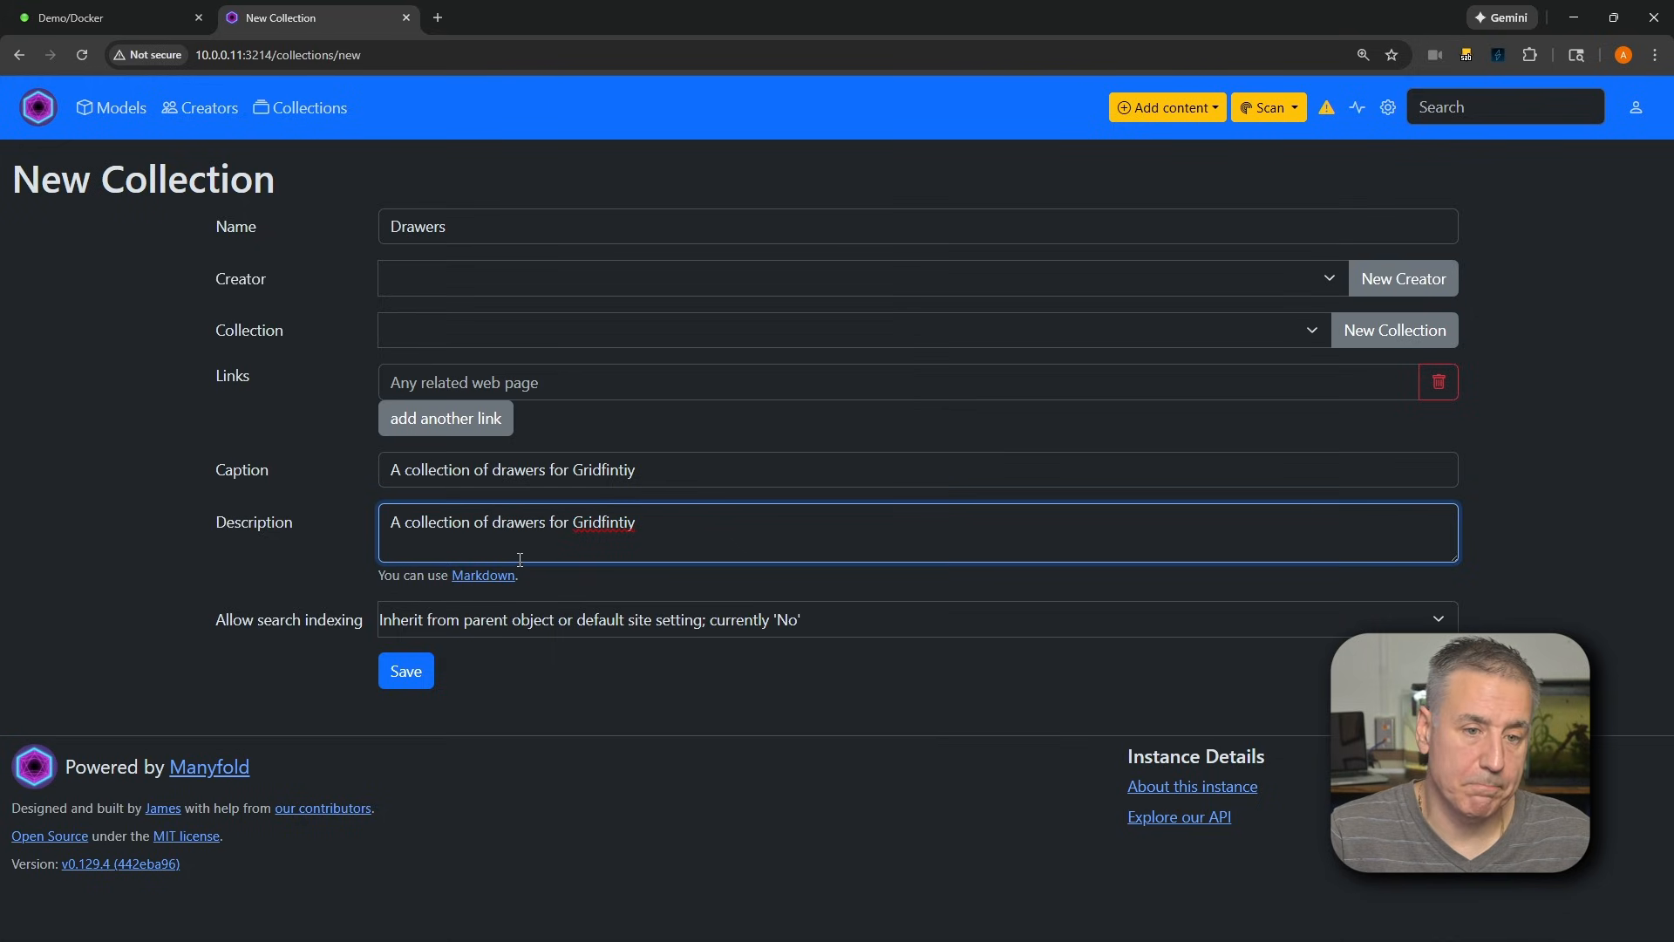
left_click(412, 669)
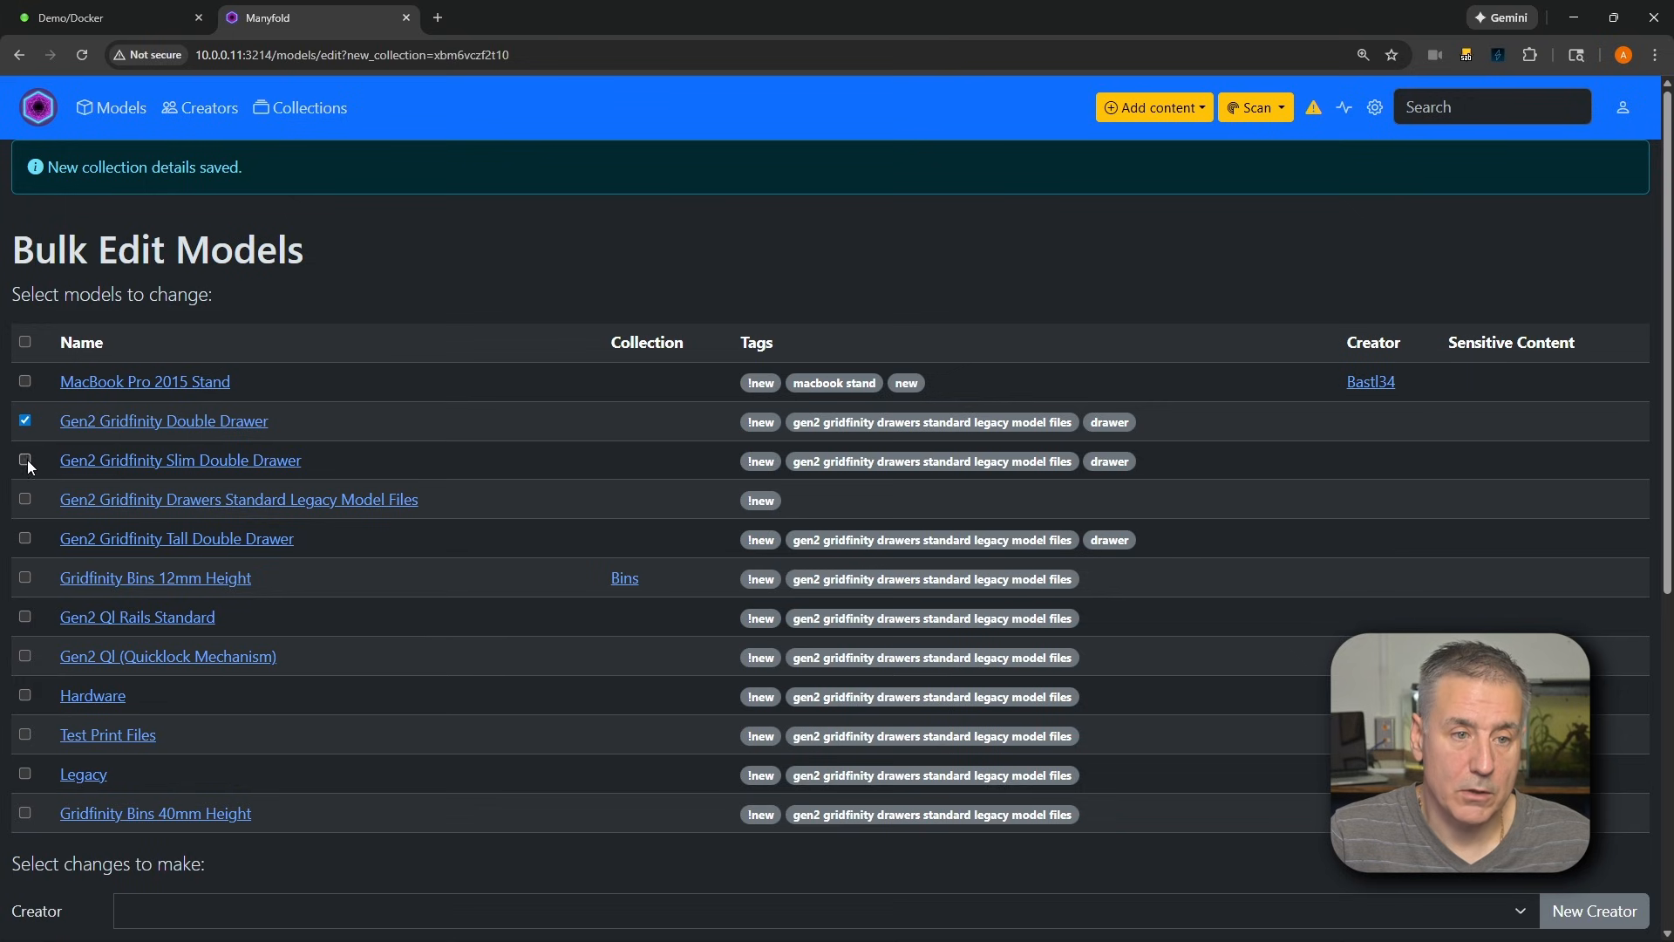
Assign the Gen2 Gridfinity Double, Slim Double and Tall Double Drawer and Drawers Standard Legacy Model Files models to the Drawers collection
left_click(24, 538)
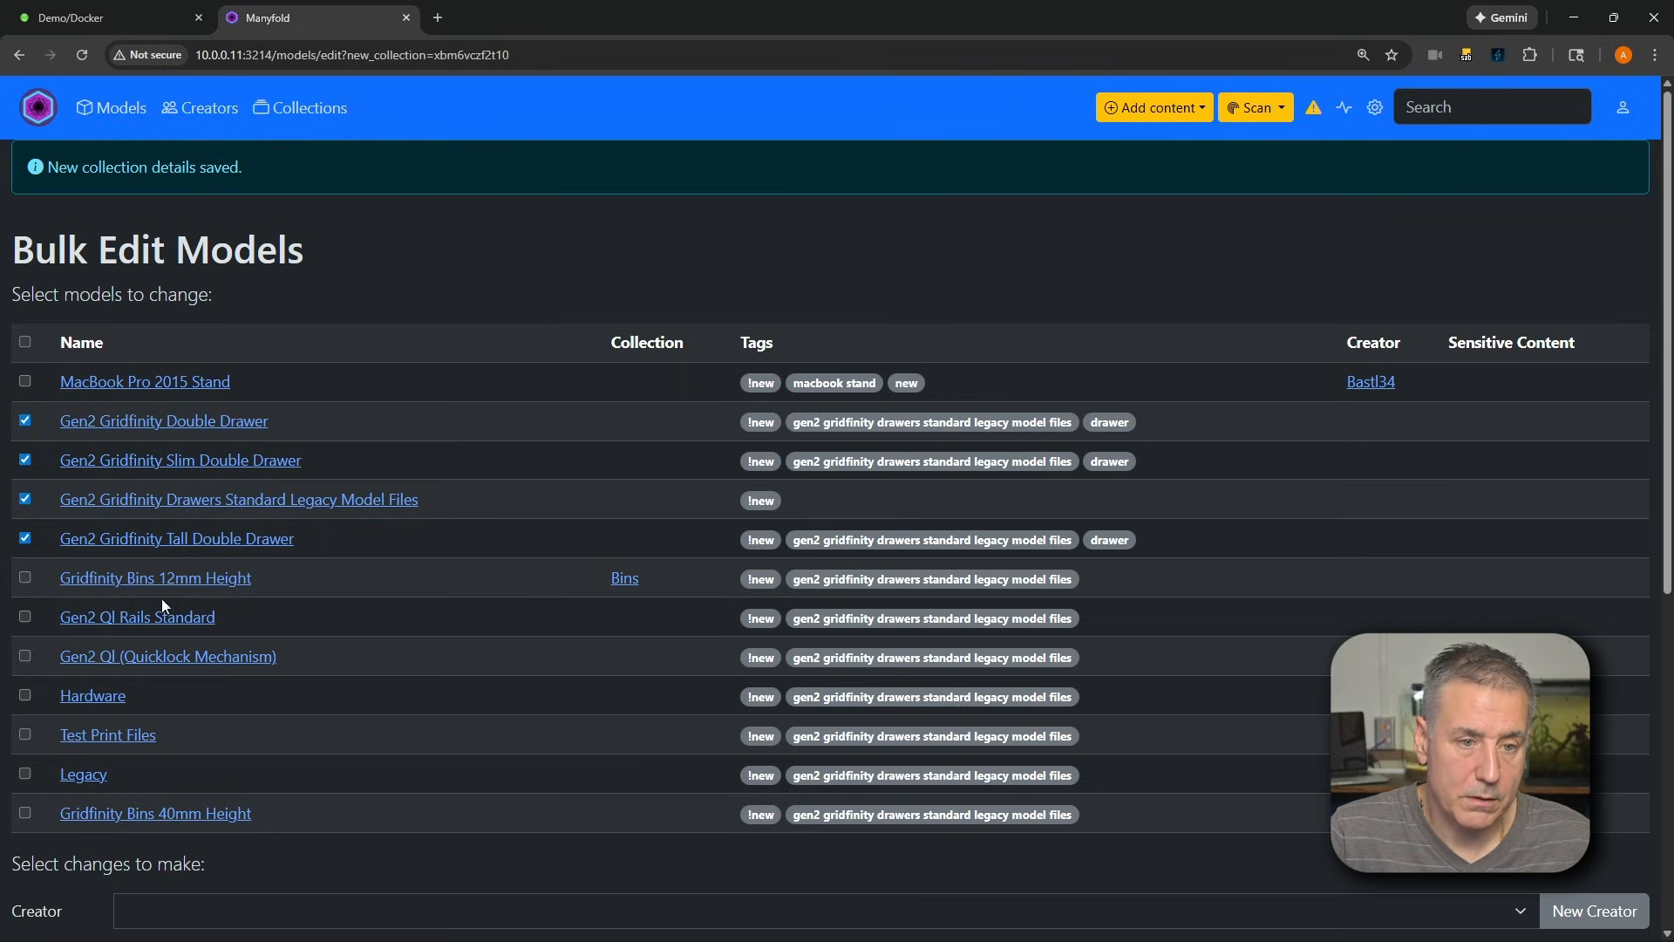
scroll(462, 484, "down", 3)
scroll(471, 490, "down", 3)
left_click(157, 406)
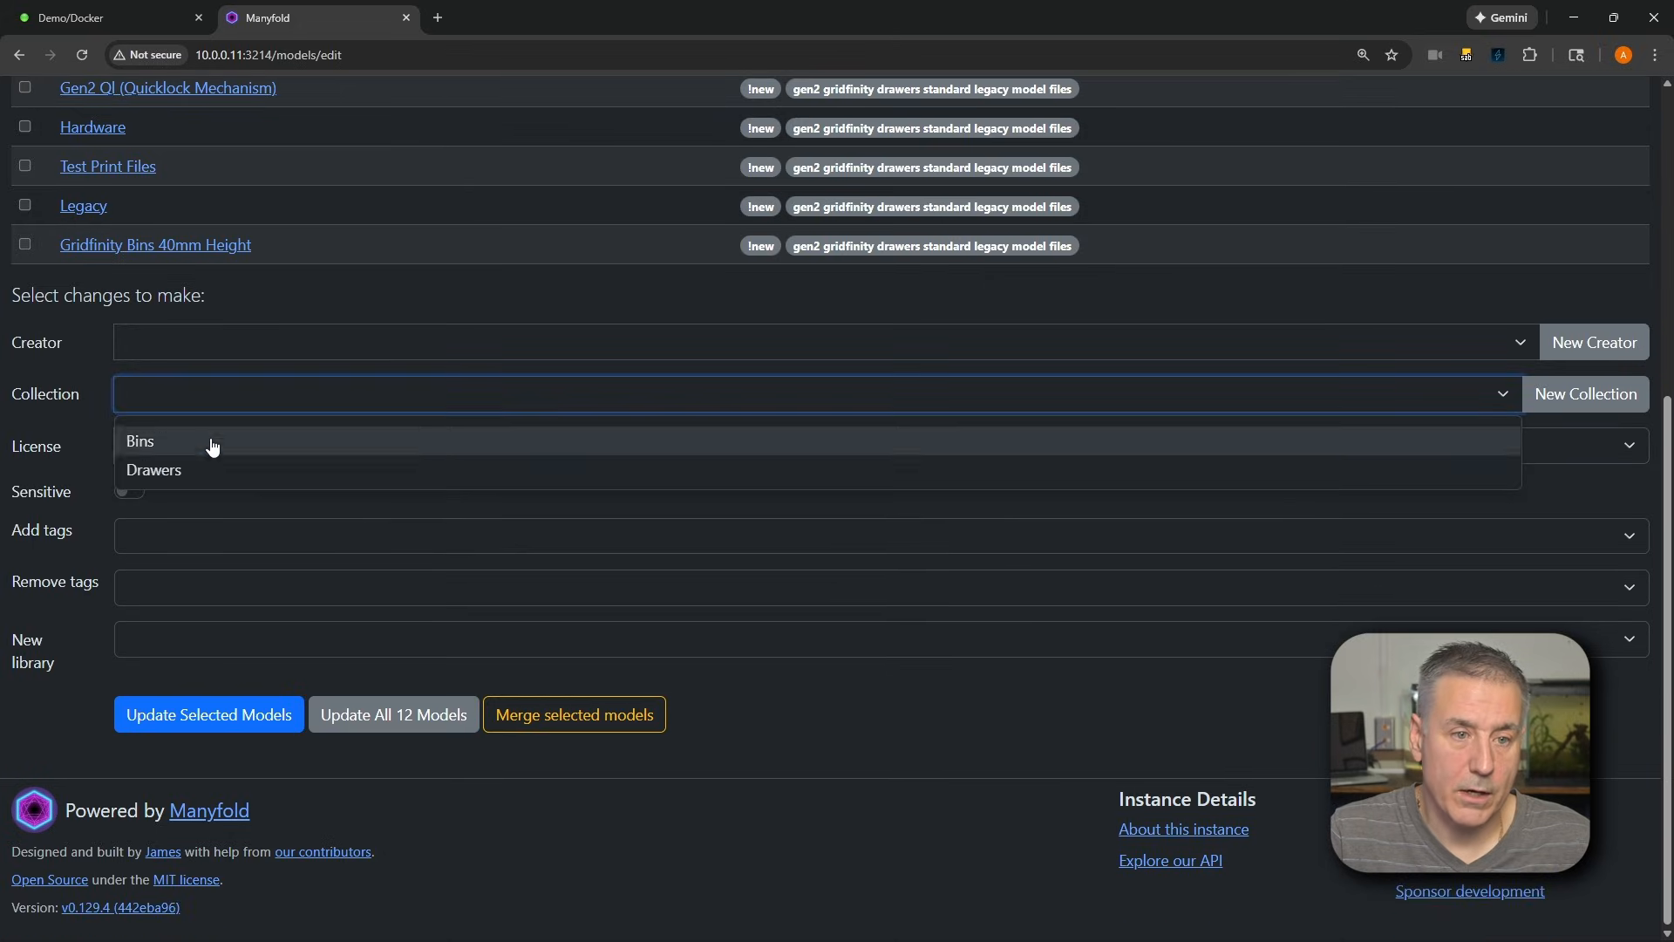
left_click(150, 469)
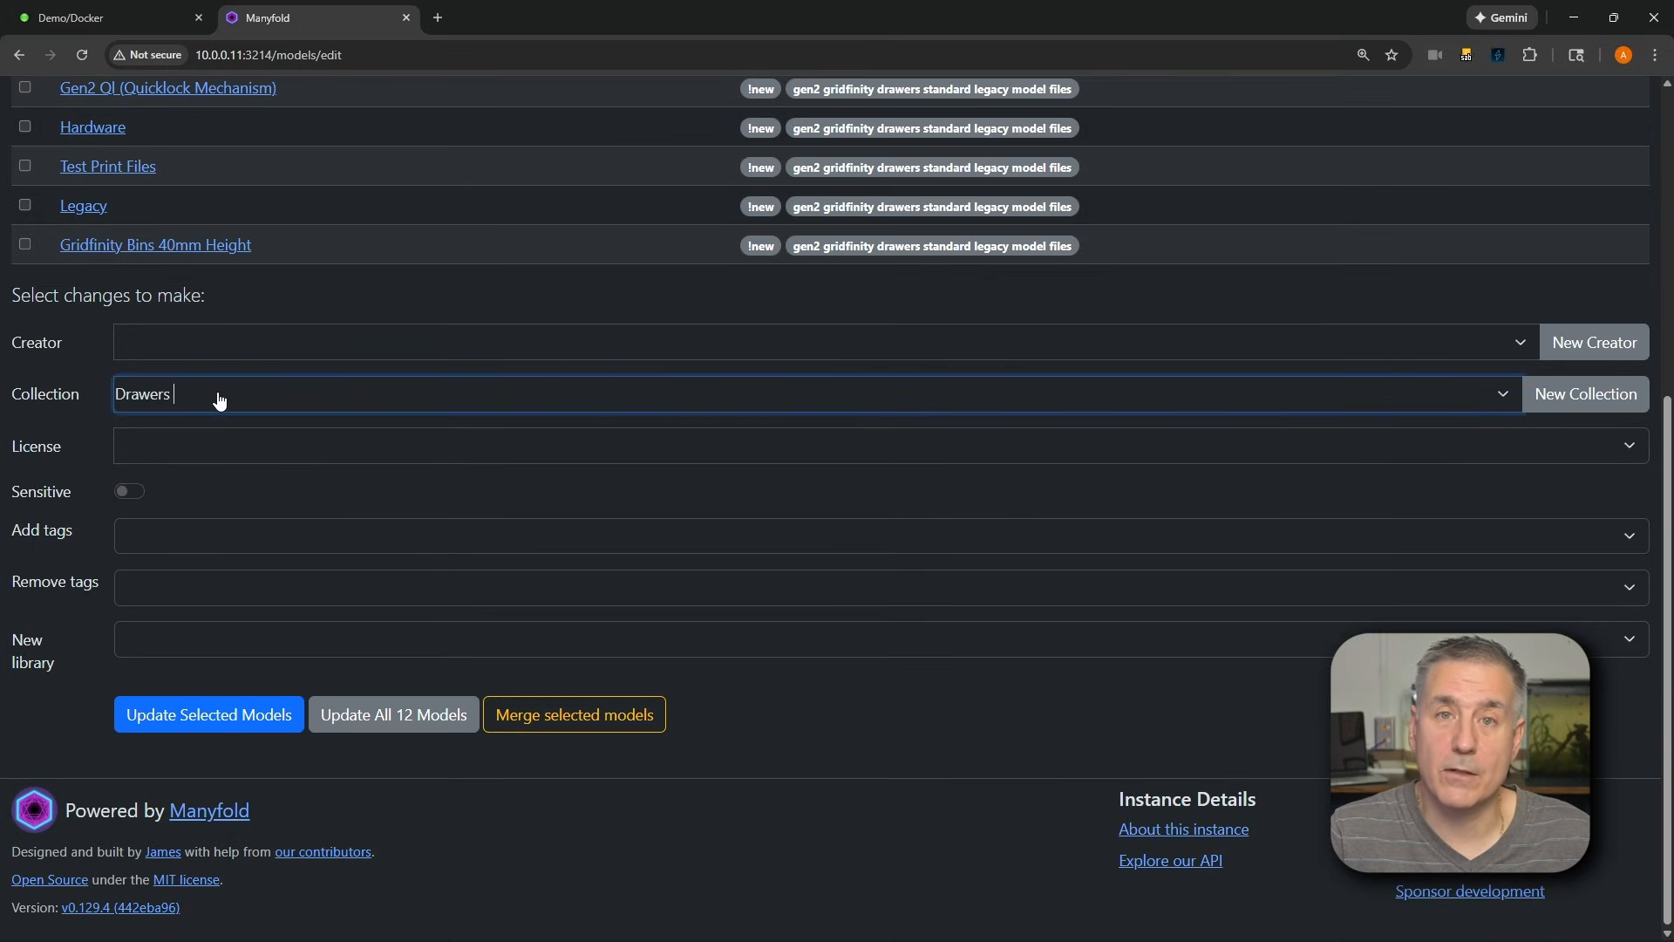
left_click(196, 720)
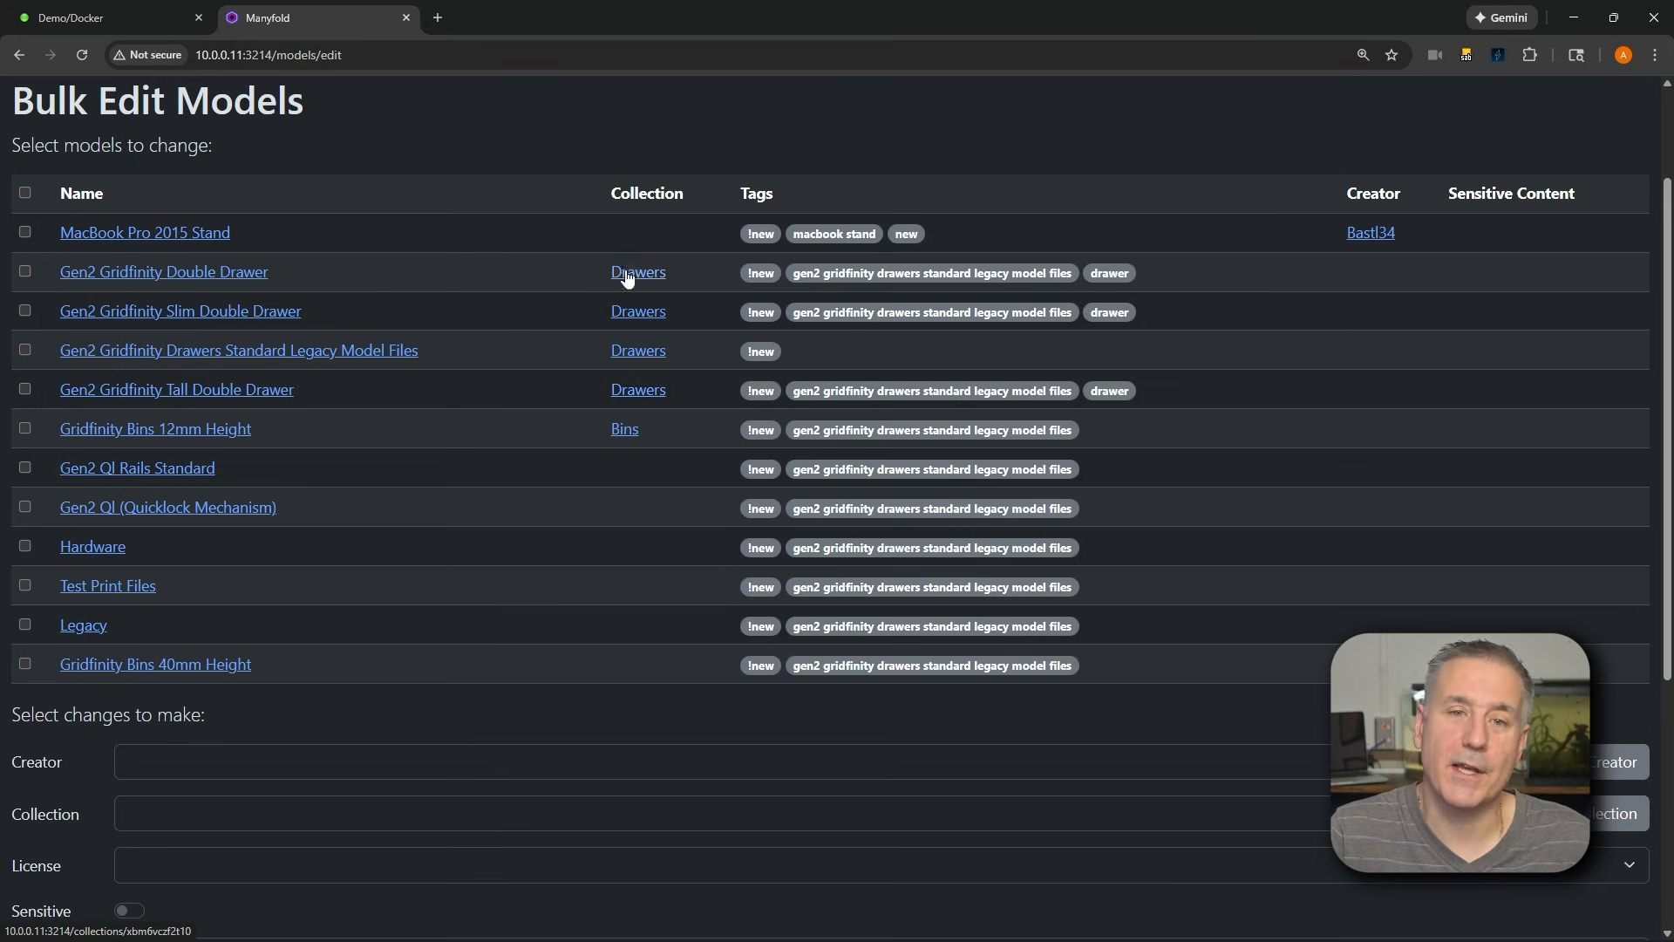
Review the models' collection assignments and the collections overview, and open the options for adding content
scroll(645, 401, "down", 1)
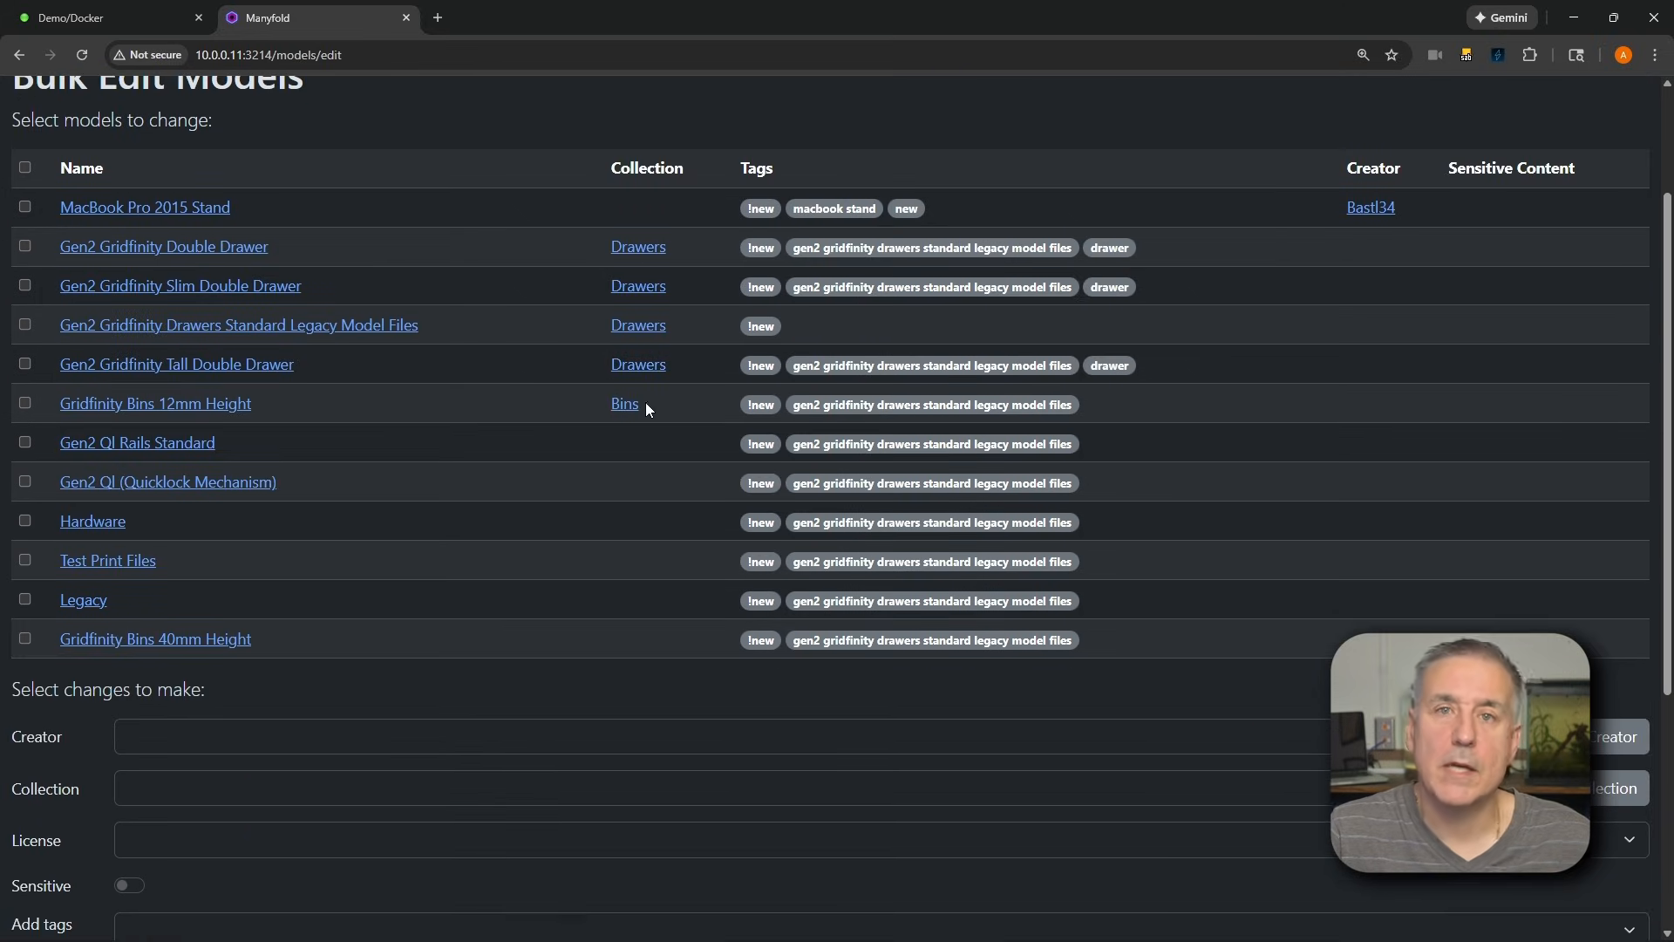
scroll(560, 397, "up", 2)
left_click(304, 112)
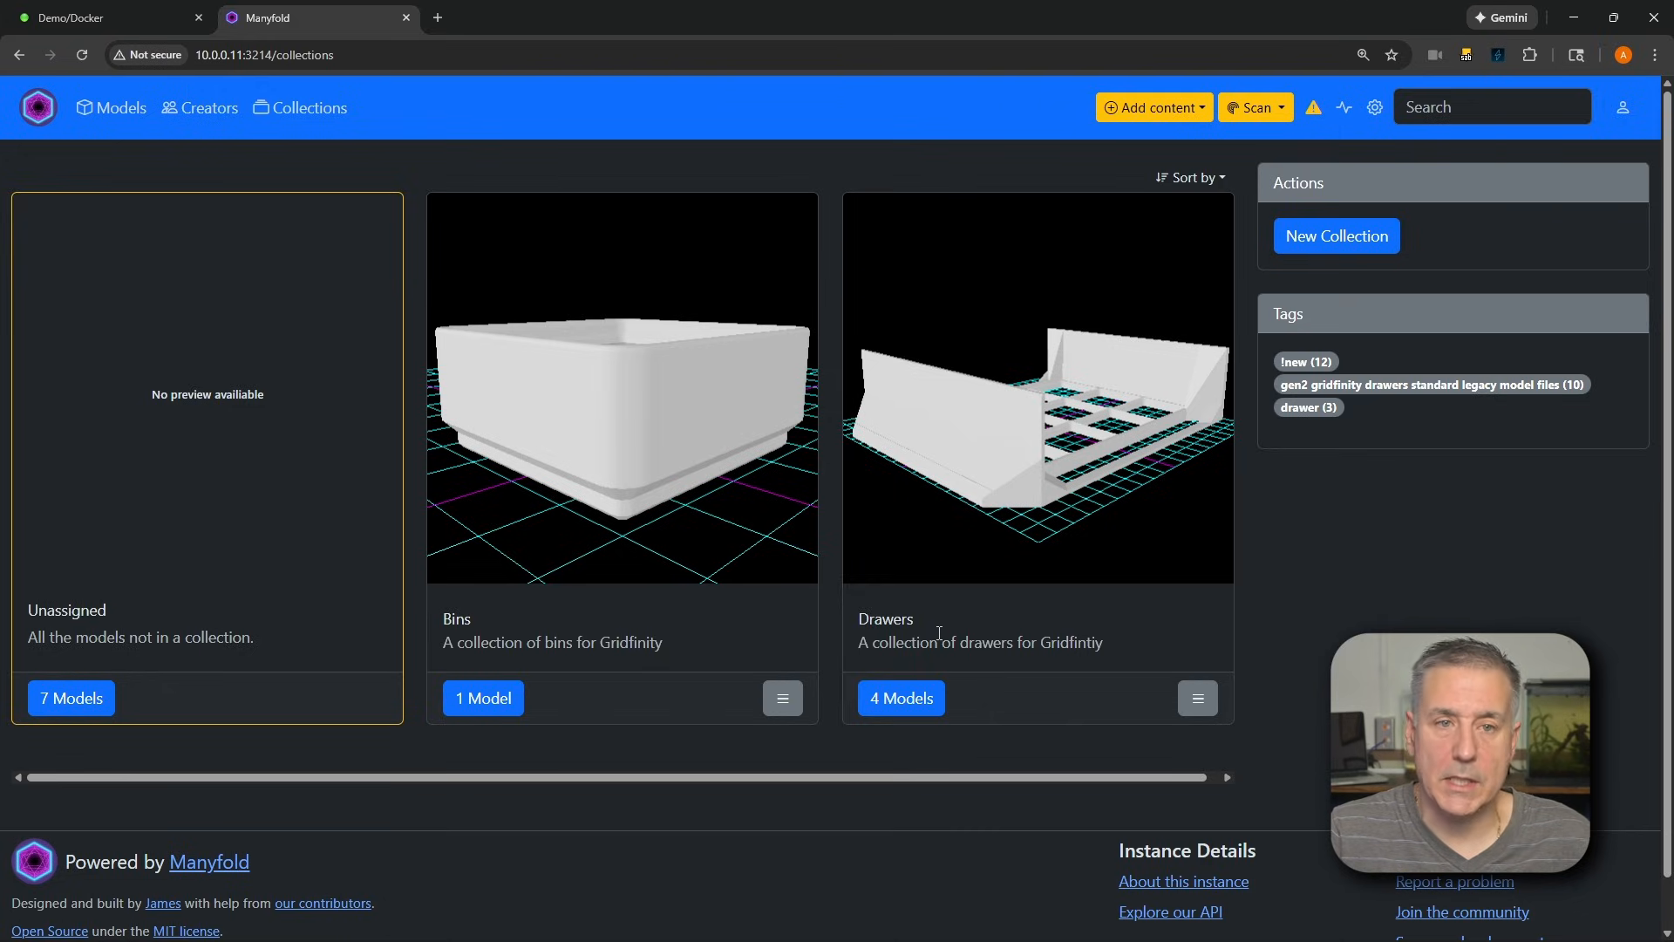
left_click(1162, 114)
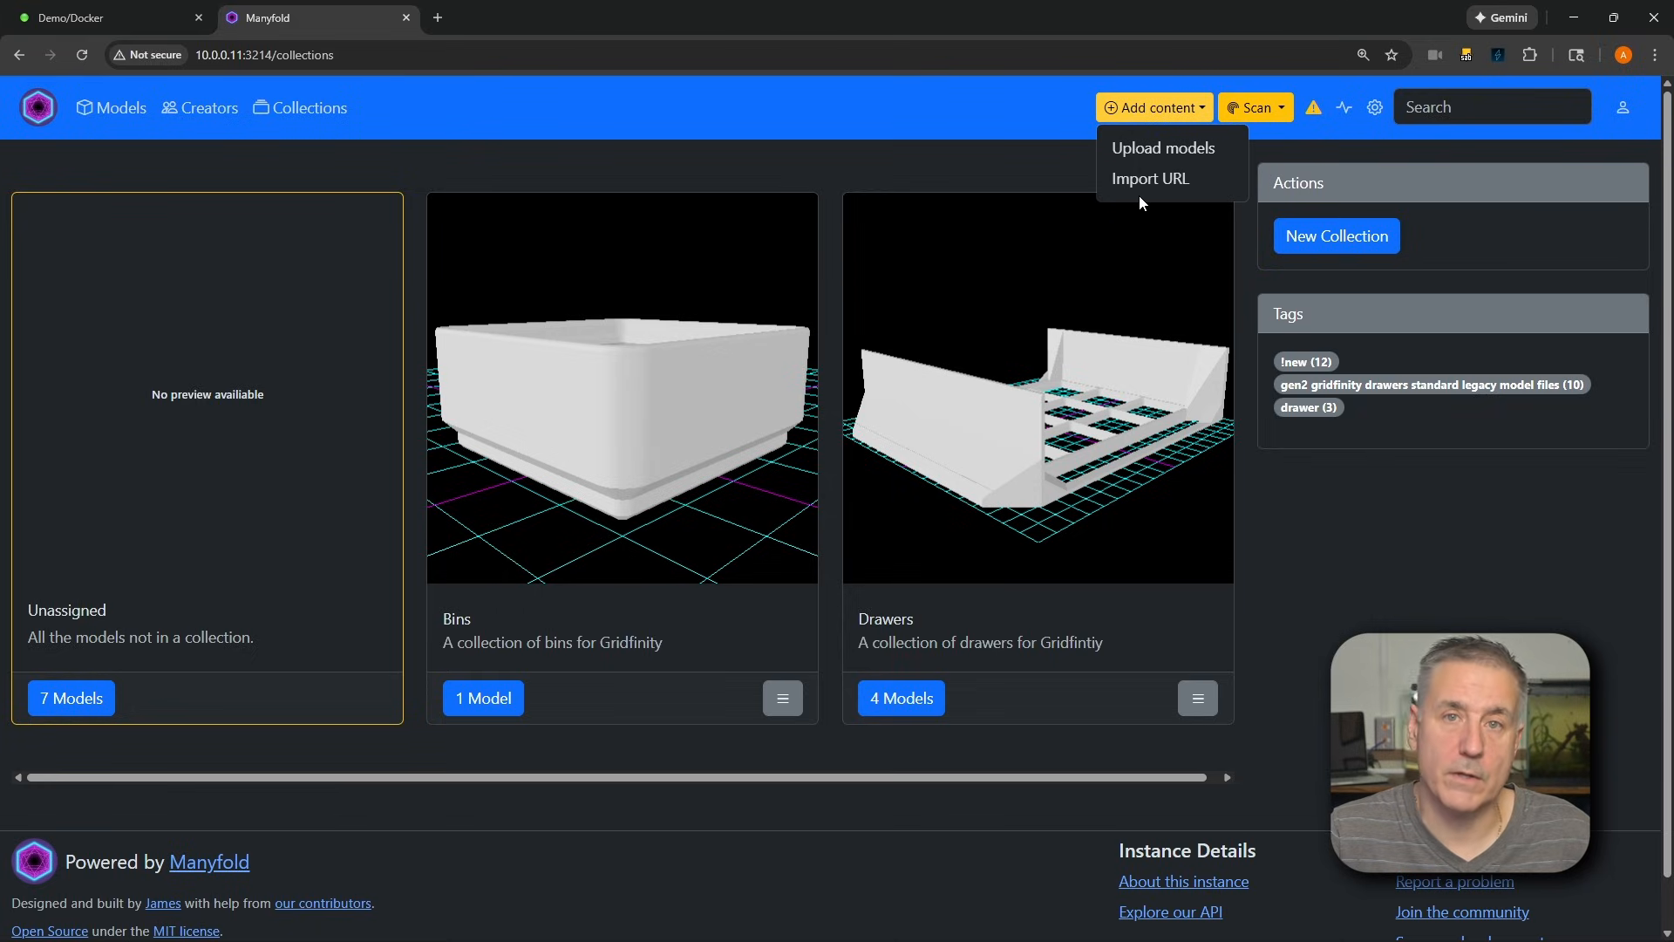
Resolve the MacBook Pro 2015 Stand's path template problem by organizing its files and confirming the operation
left_click(1267, 113)
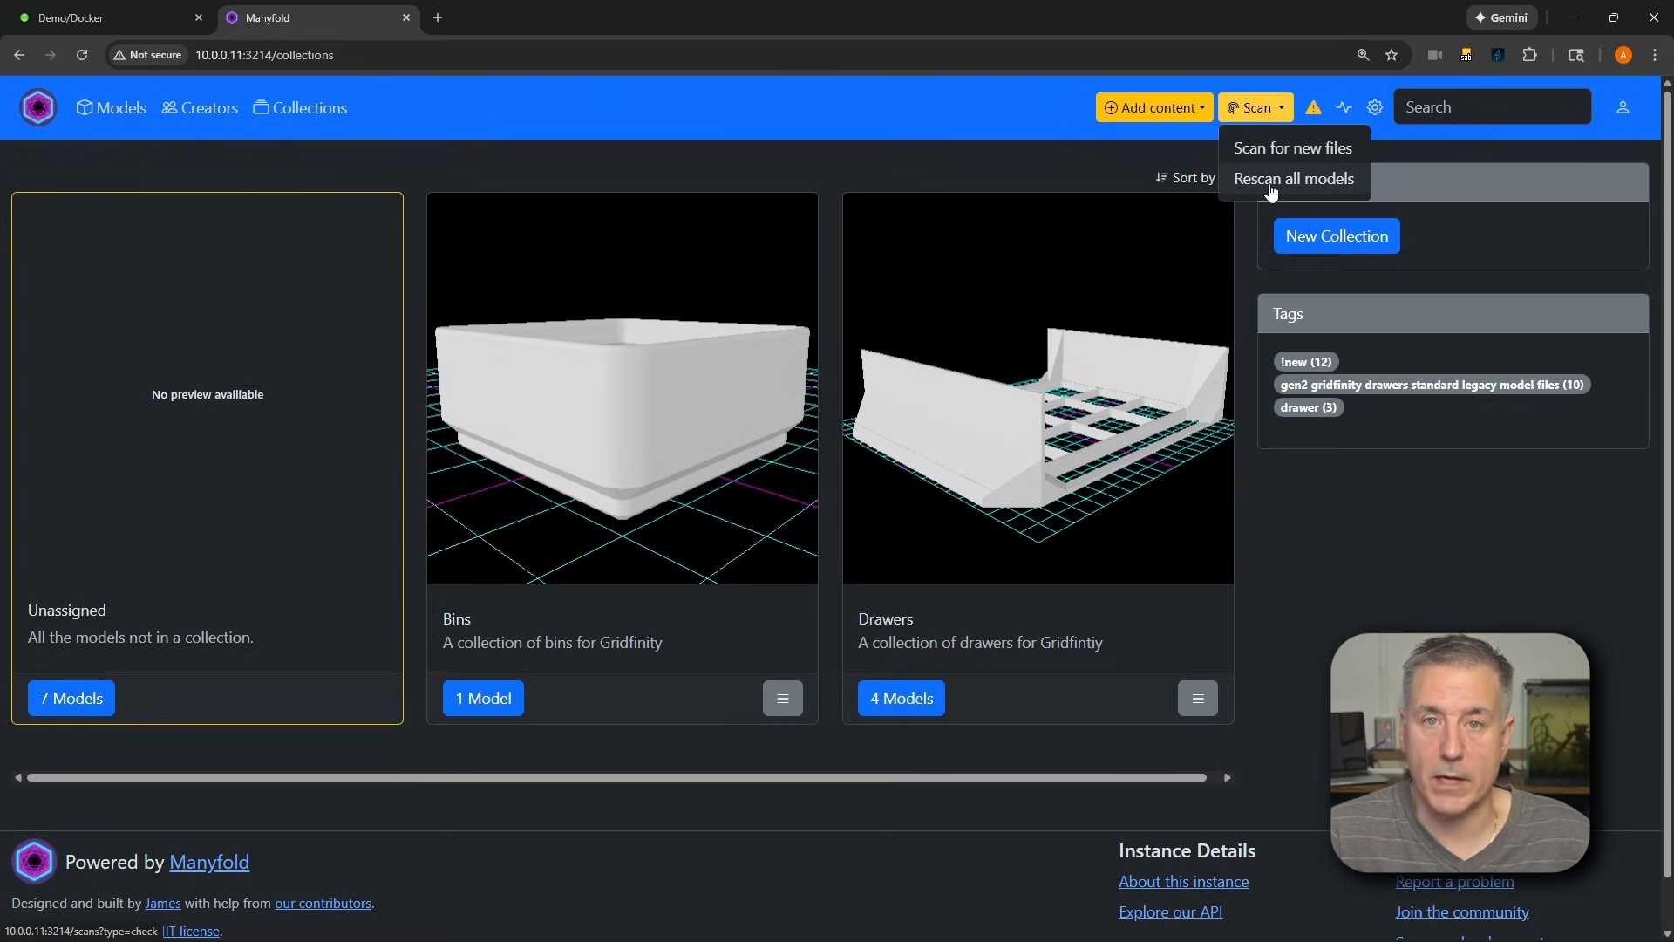
left_click(1315, 108)
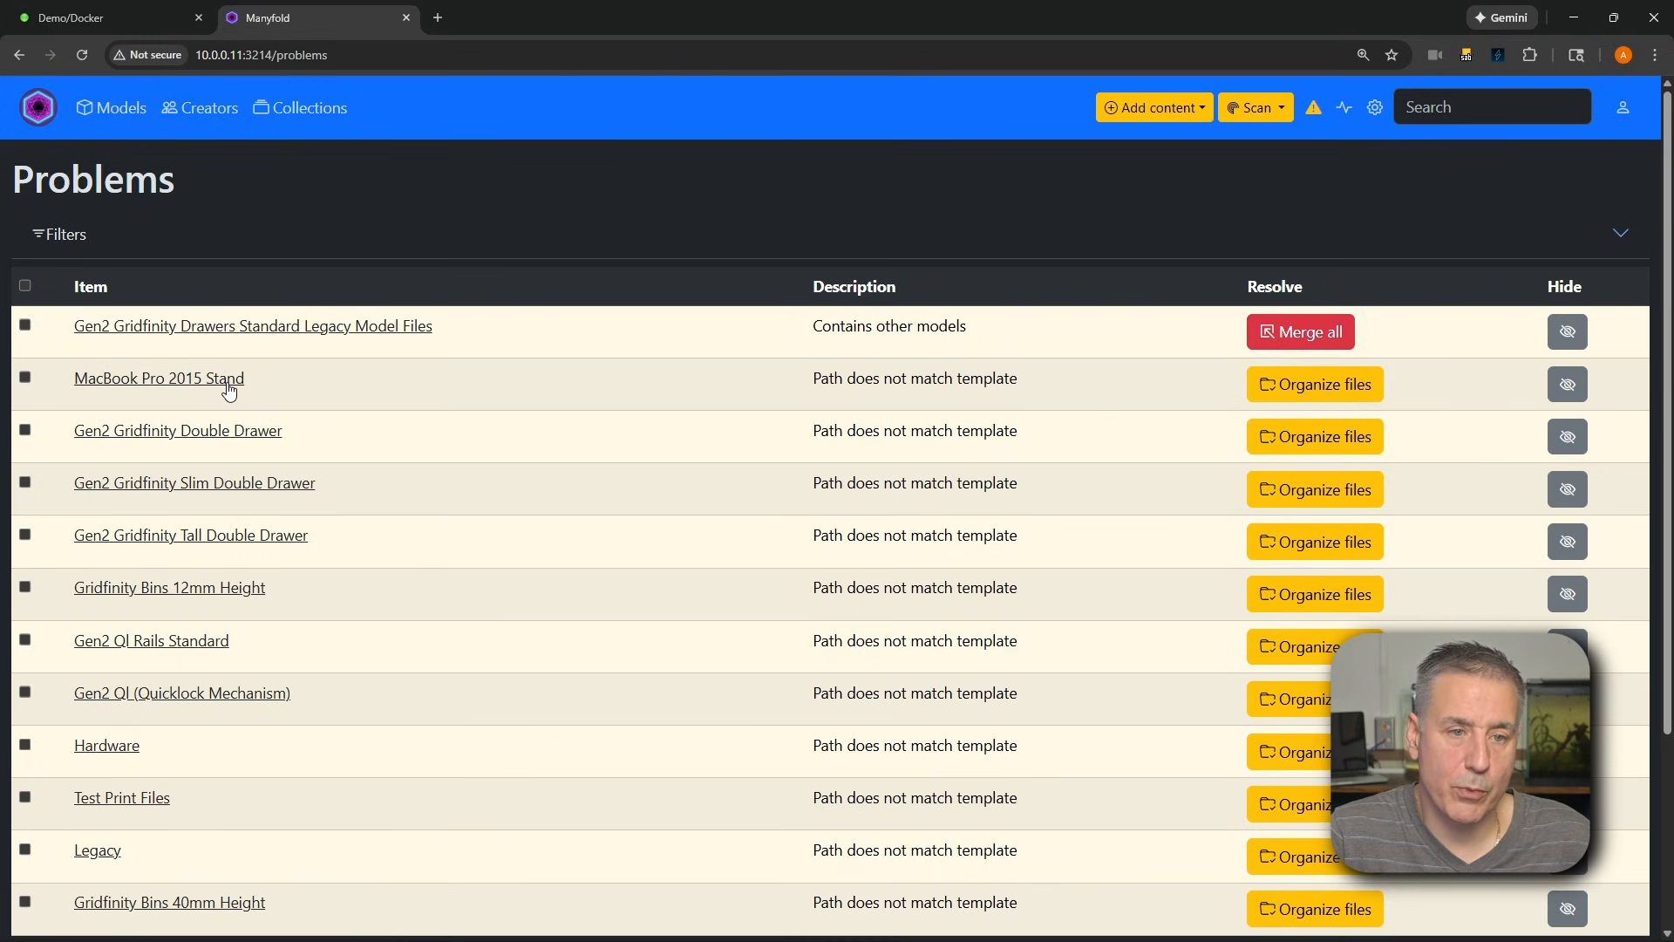
left_click(1309, 383)
left_click(909, 188)
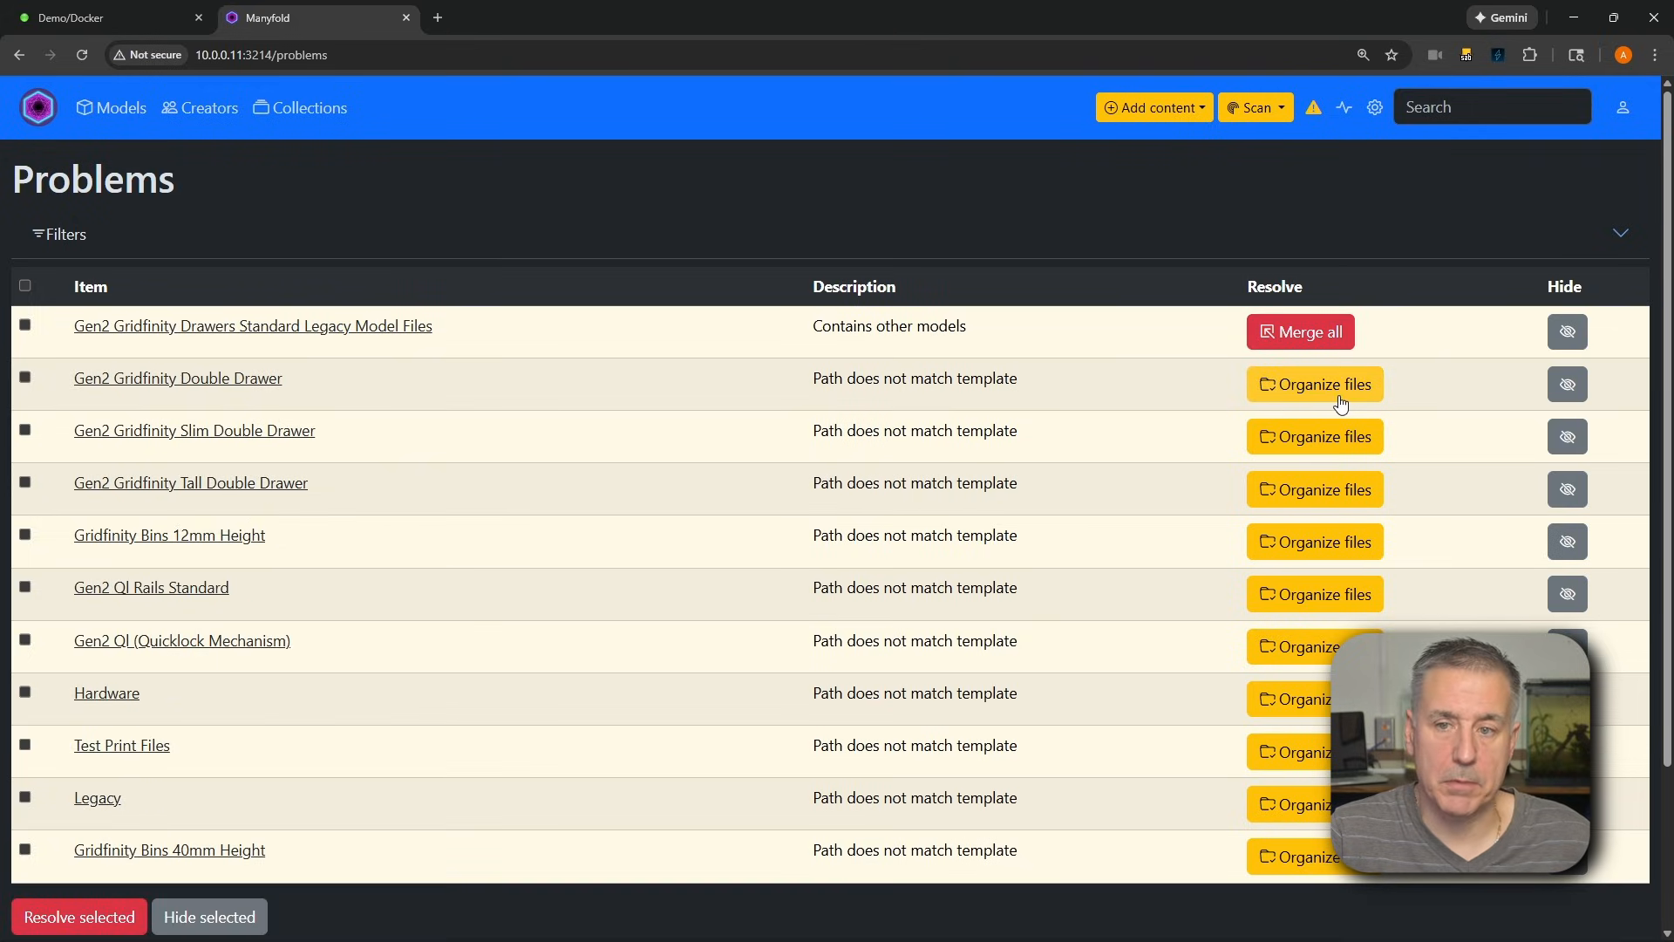
Review the recent activity log, then the statistics and folder naming options in the site settings
left_click(1345, 108)
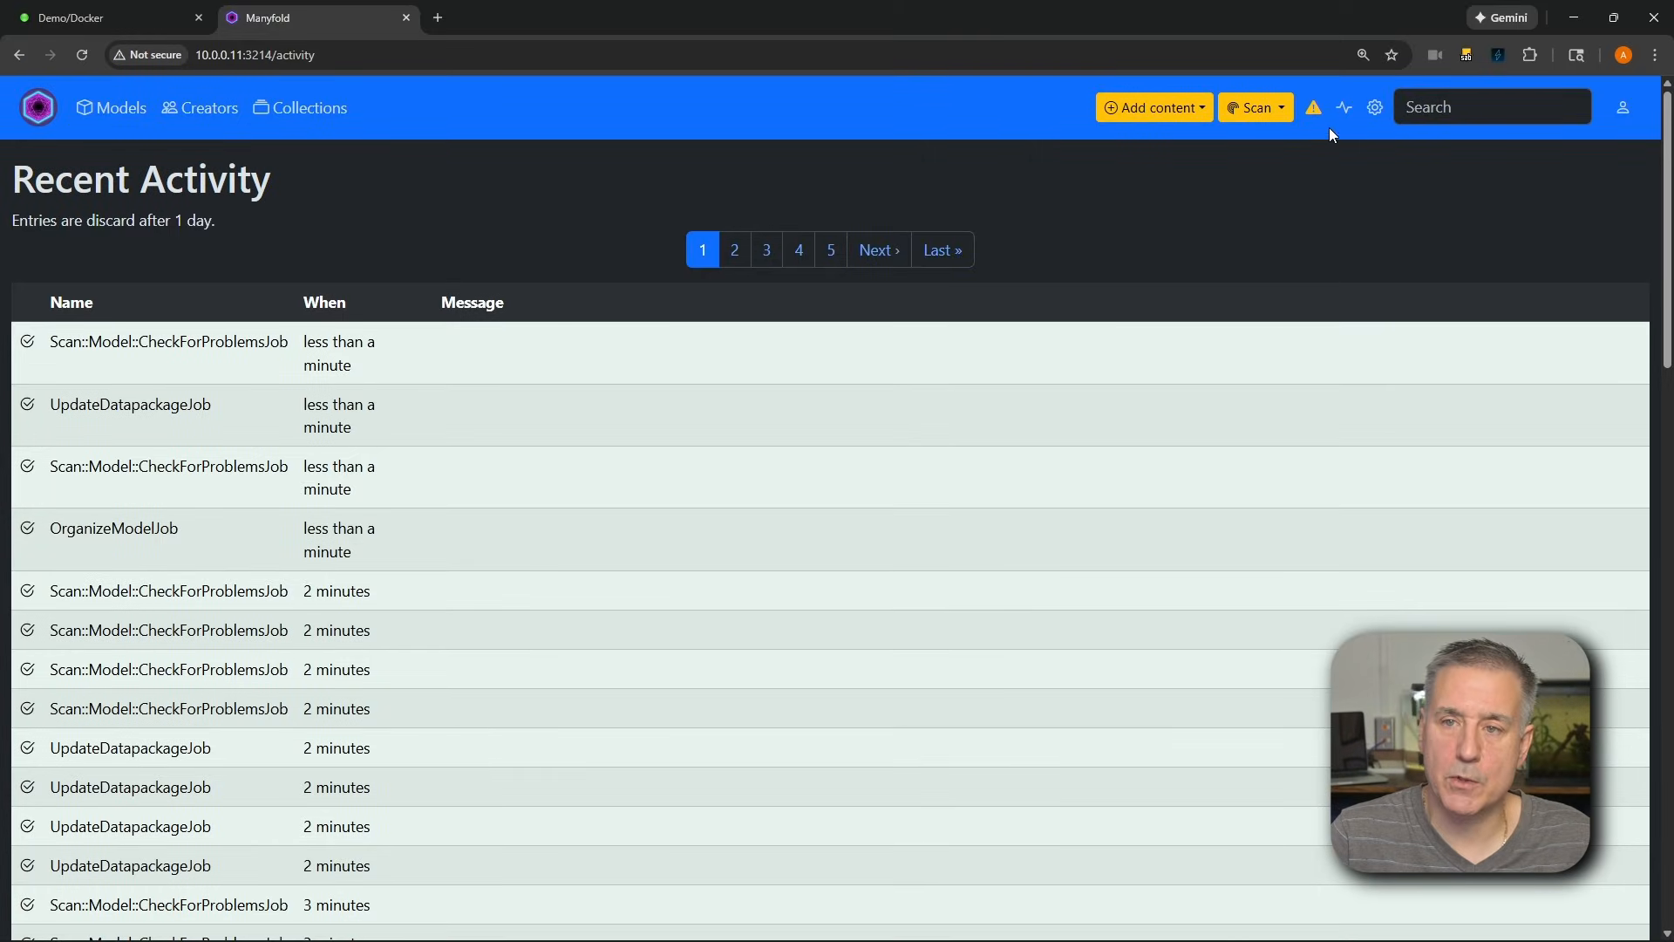
left_click(1375, 108)
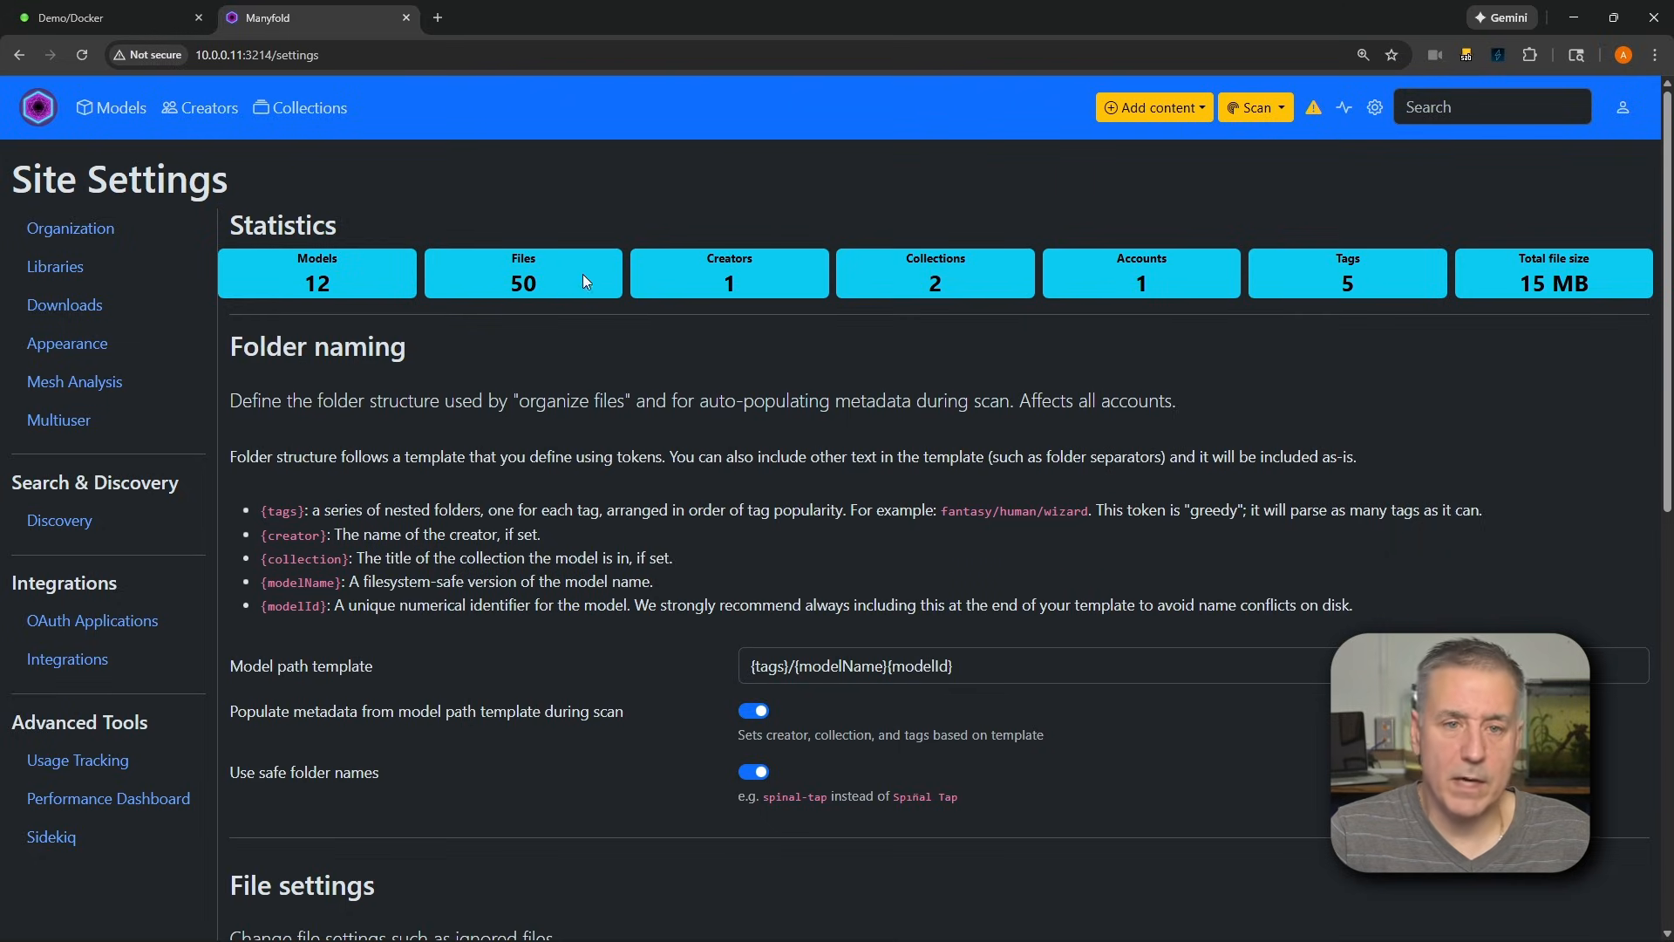
scroll(1156, 287, "down", 1)
scroll(1160, 290, "up", 1)
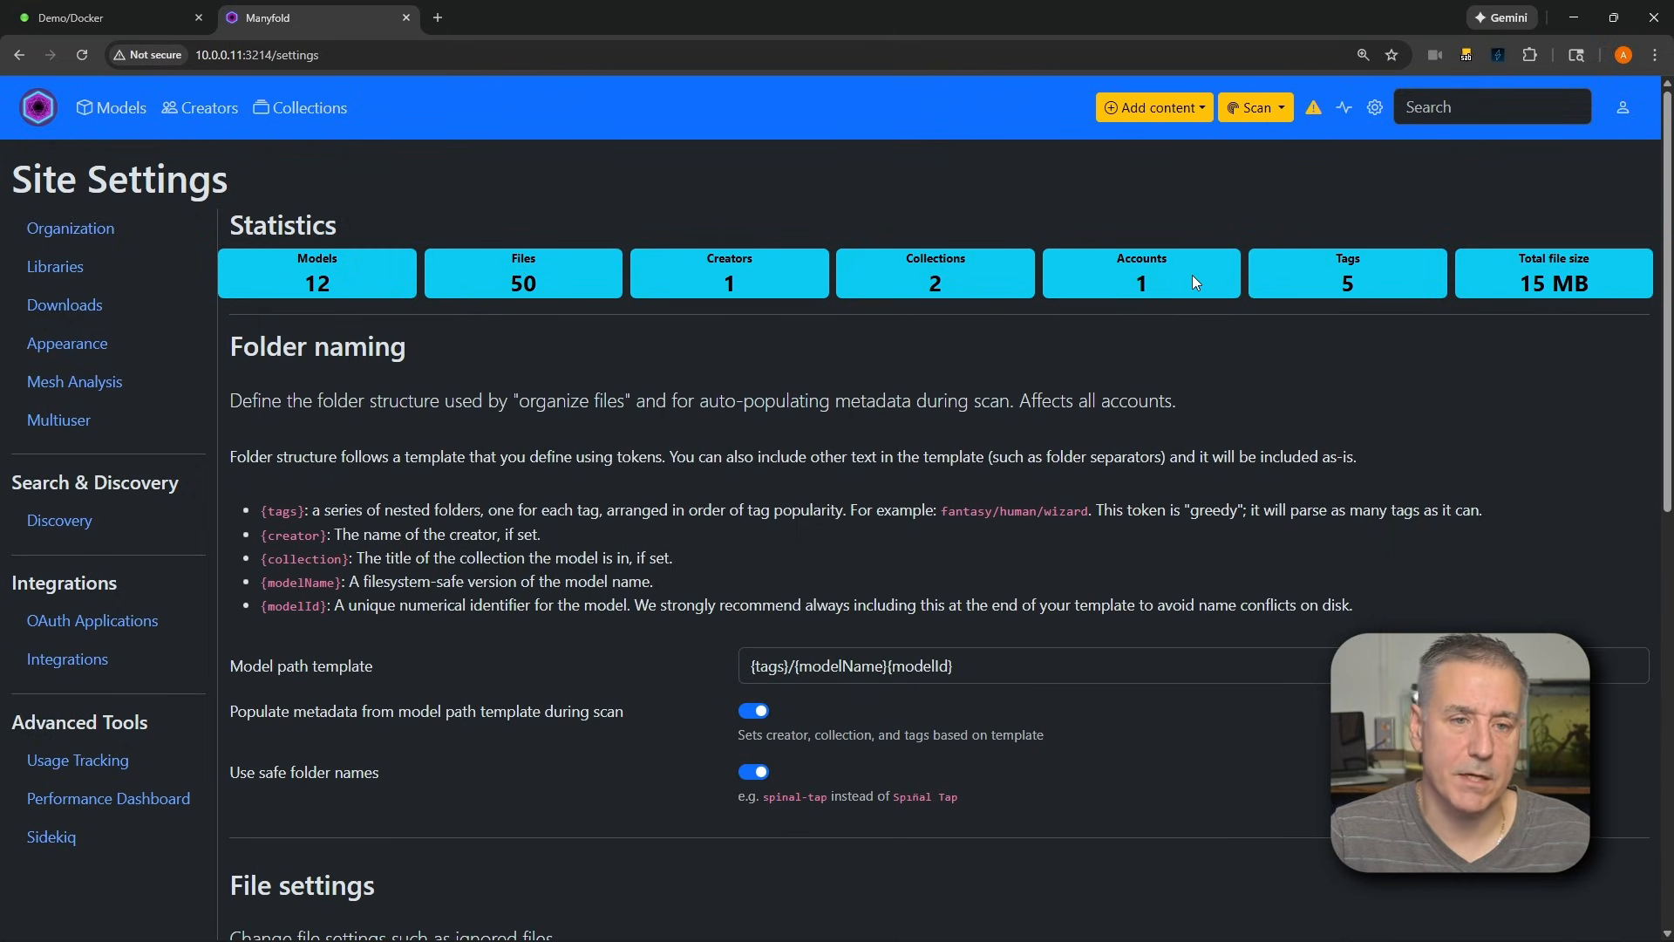
Examine the site settings for libraries, downloads, appearance, mesh analysis and multiuser mode
left_click(55, 270)
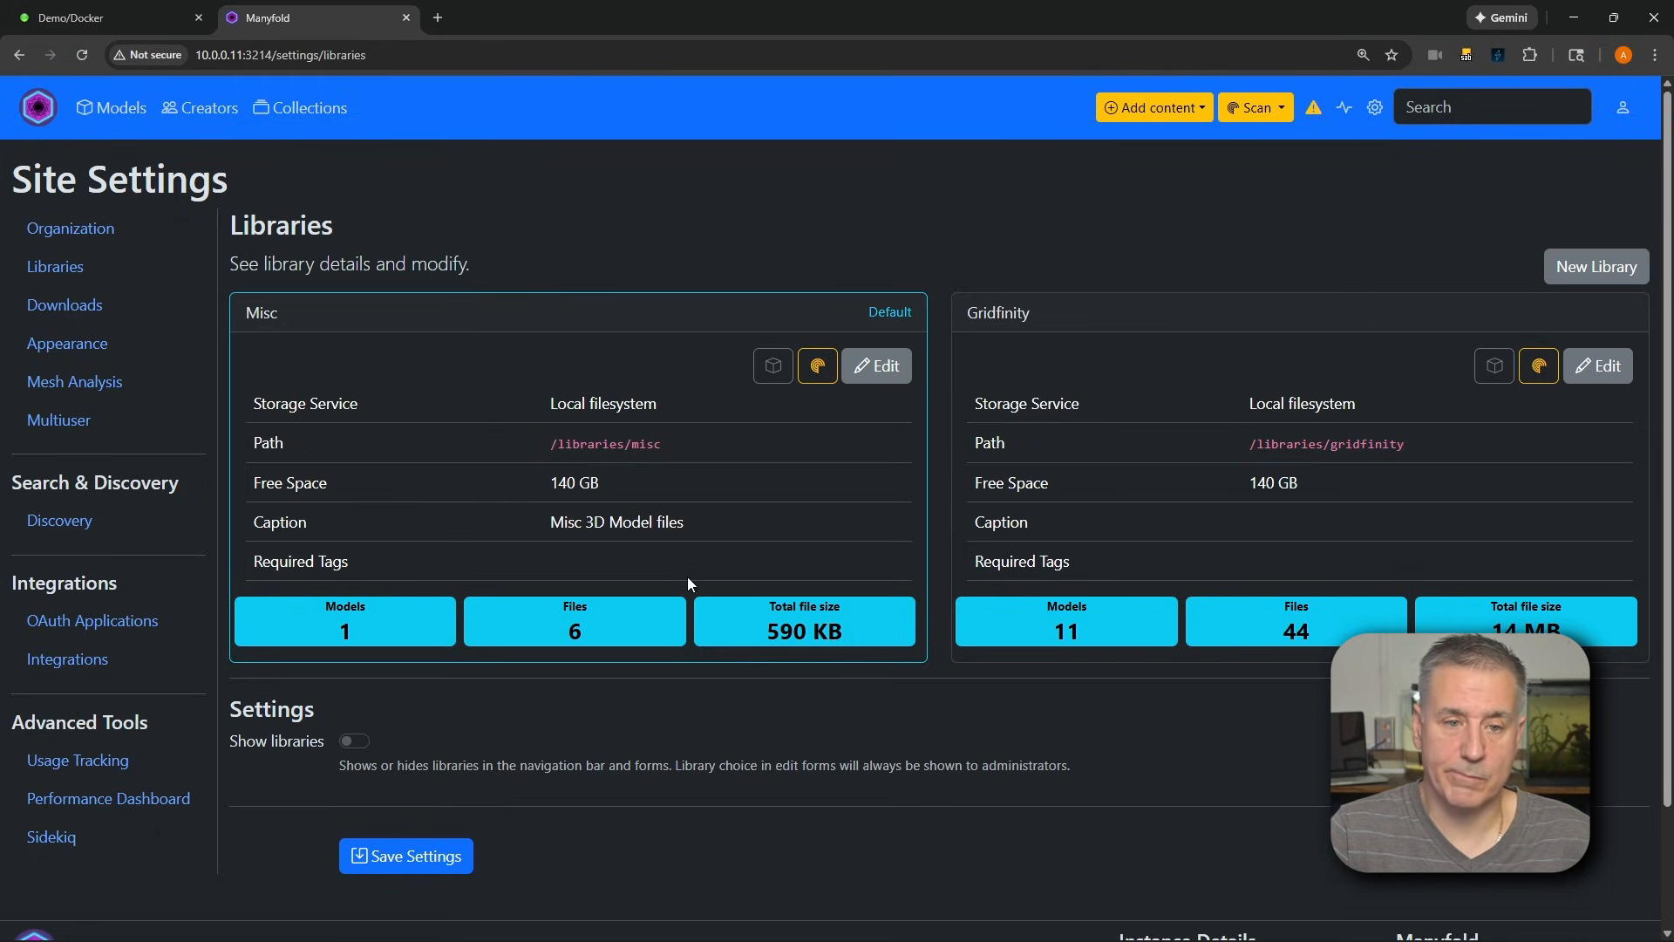
left_click(62, 317)
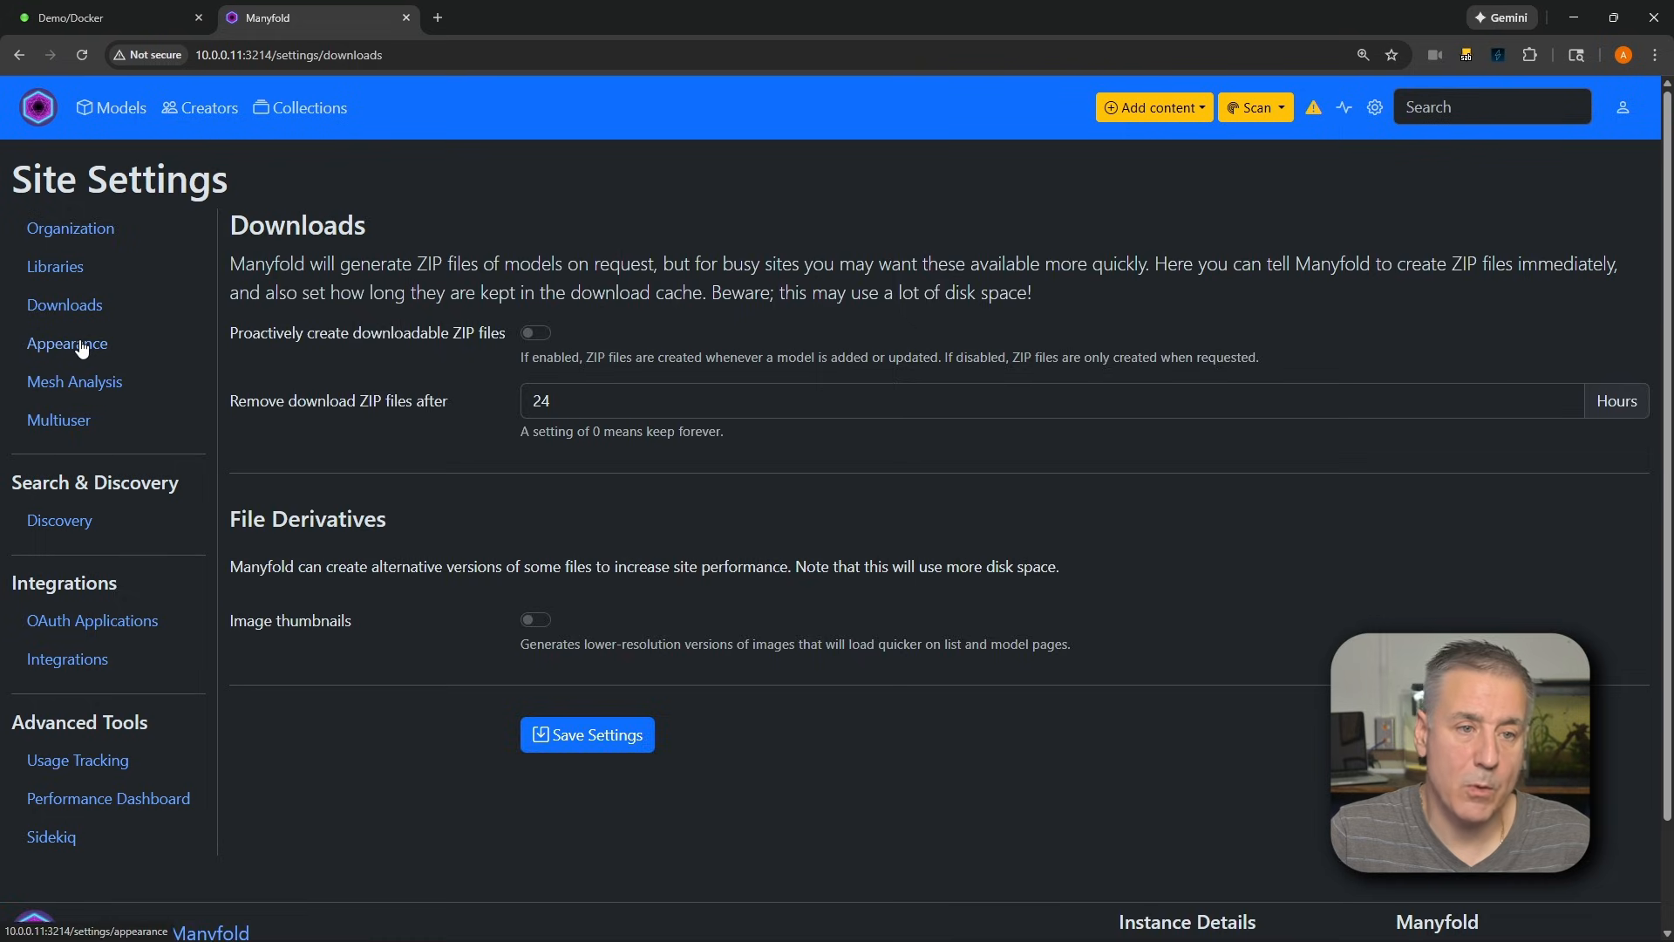
left_click(82, 350)
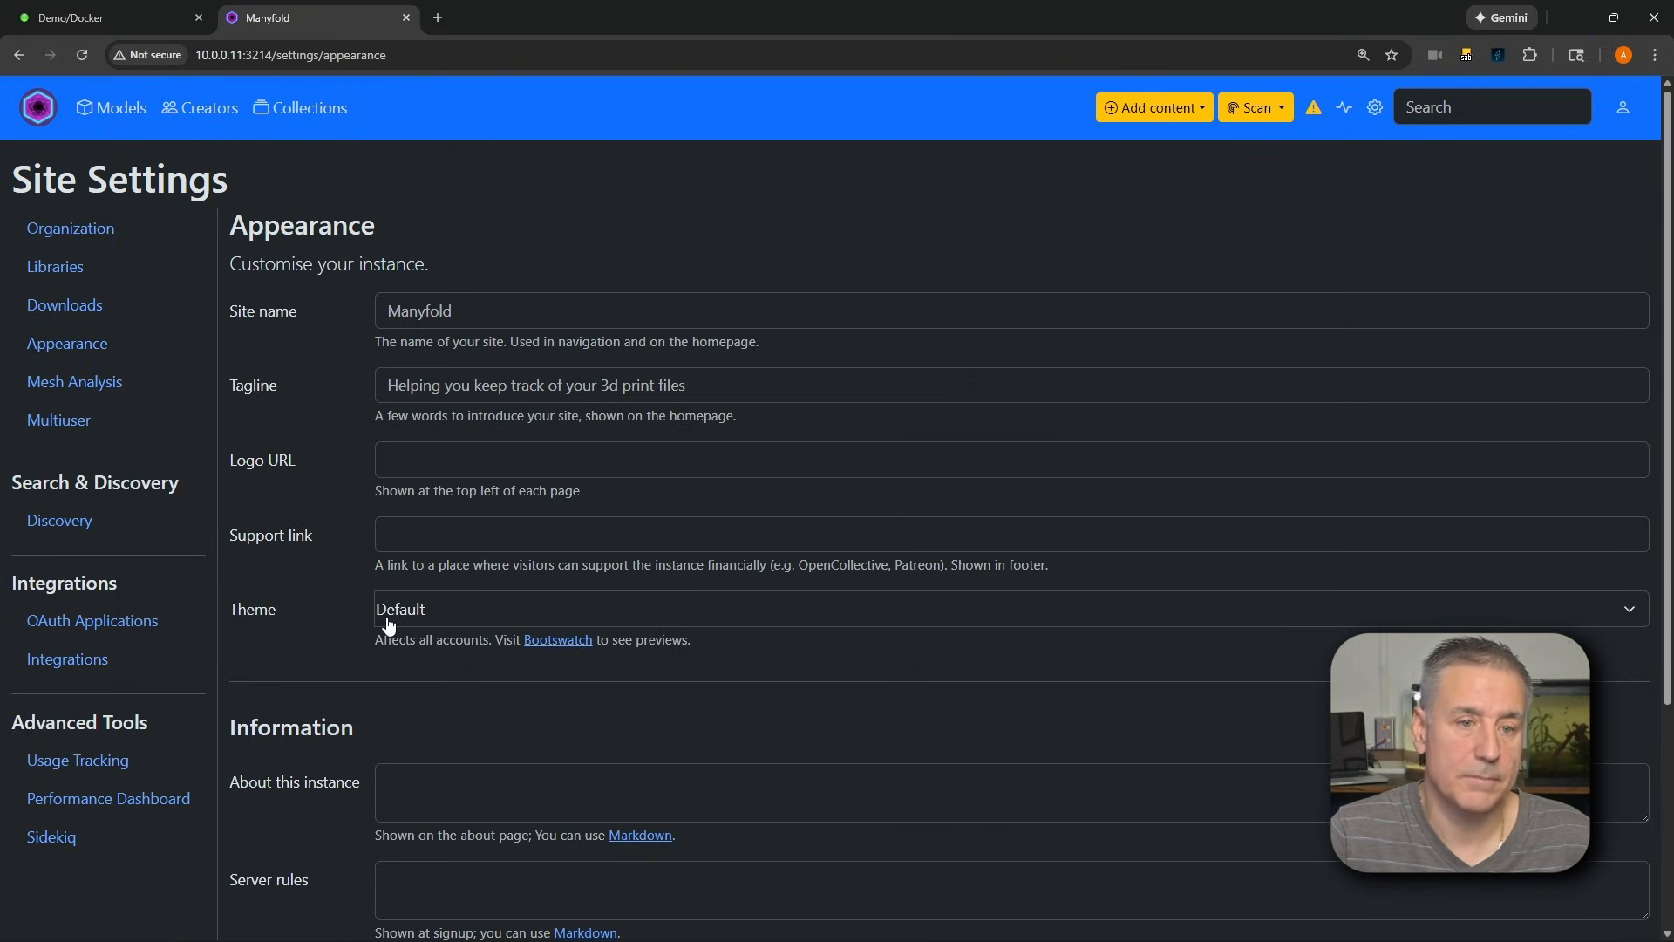
left_click(87, 384)
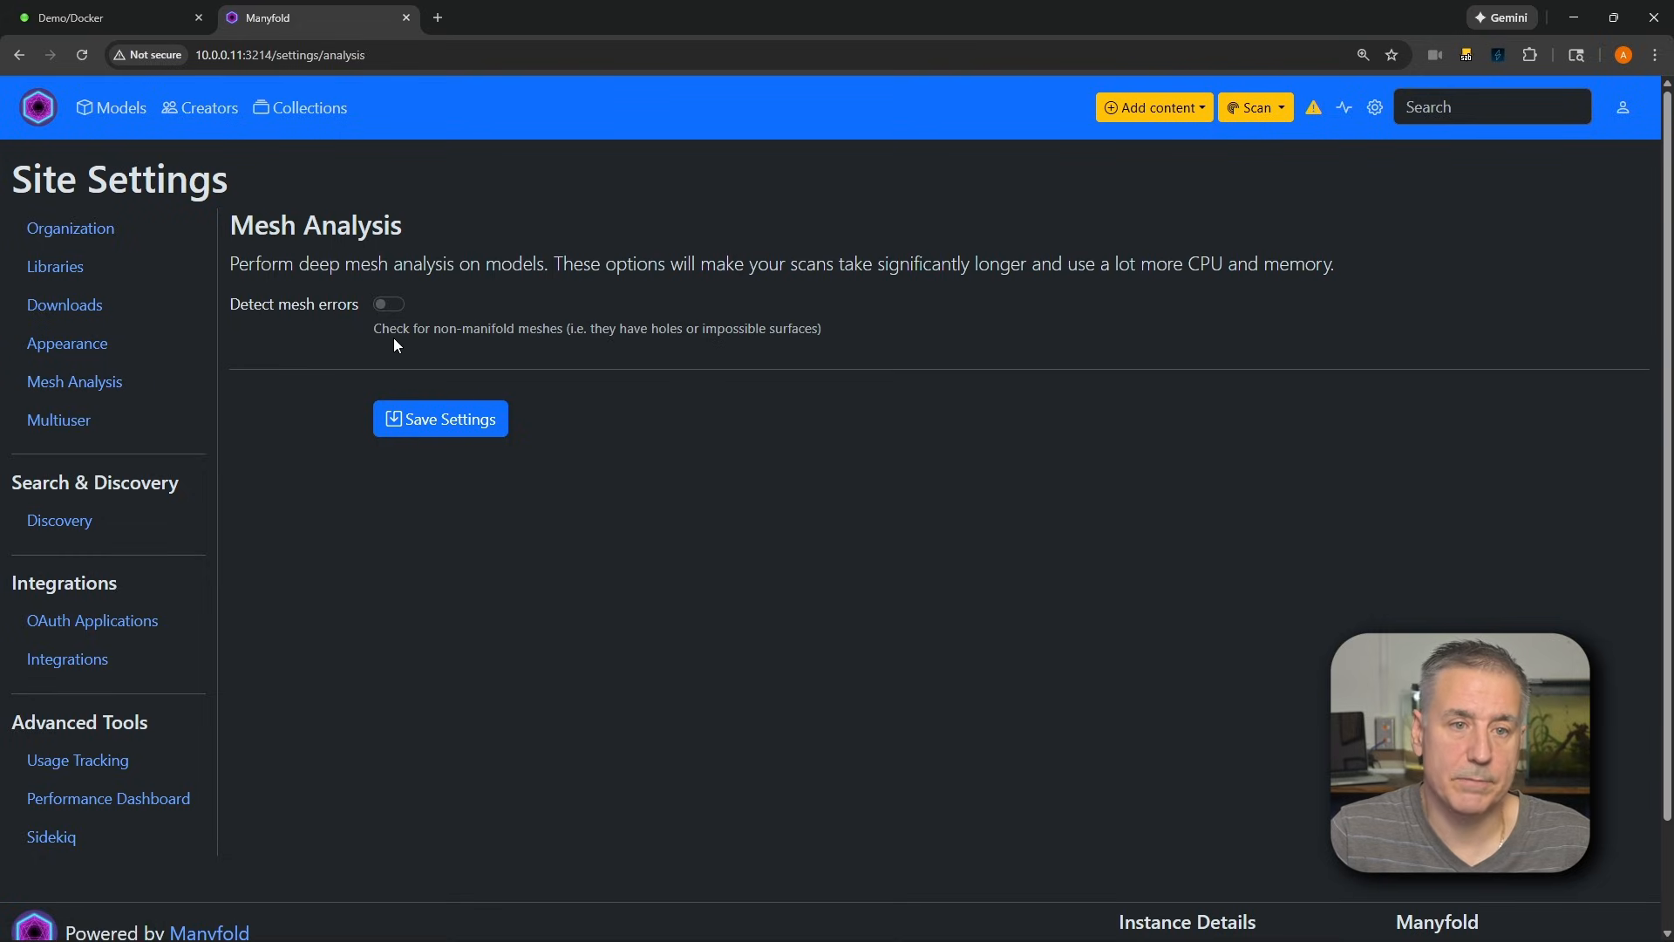
left_click(66, 421)
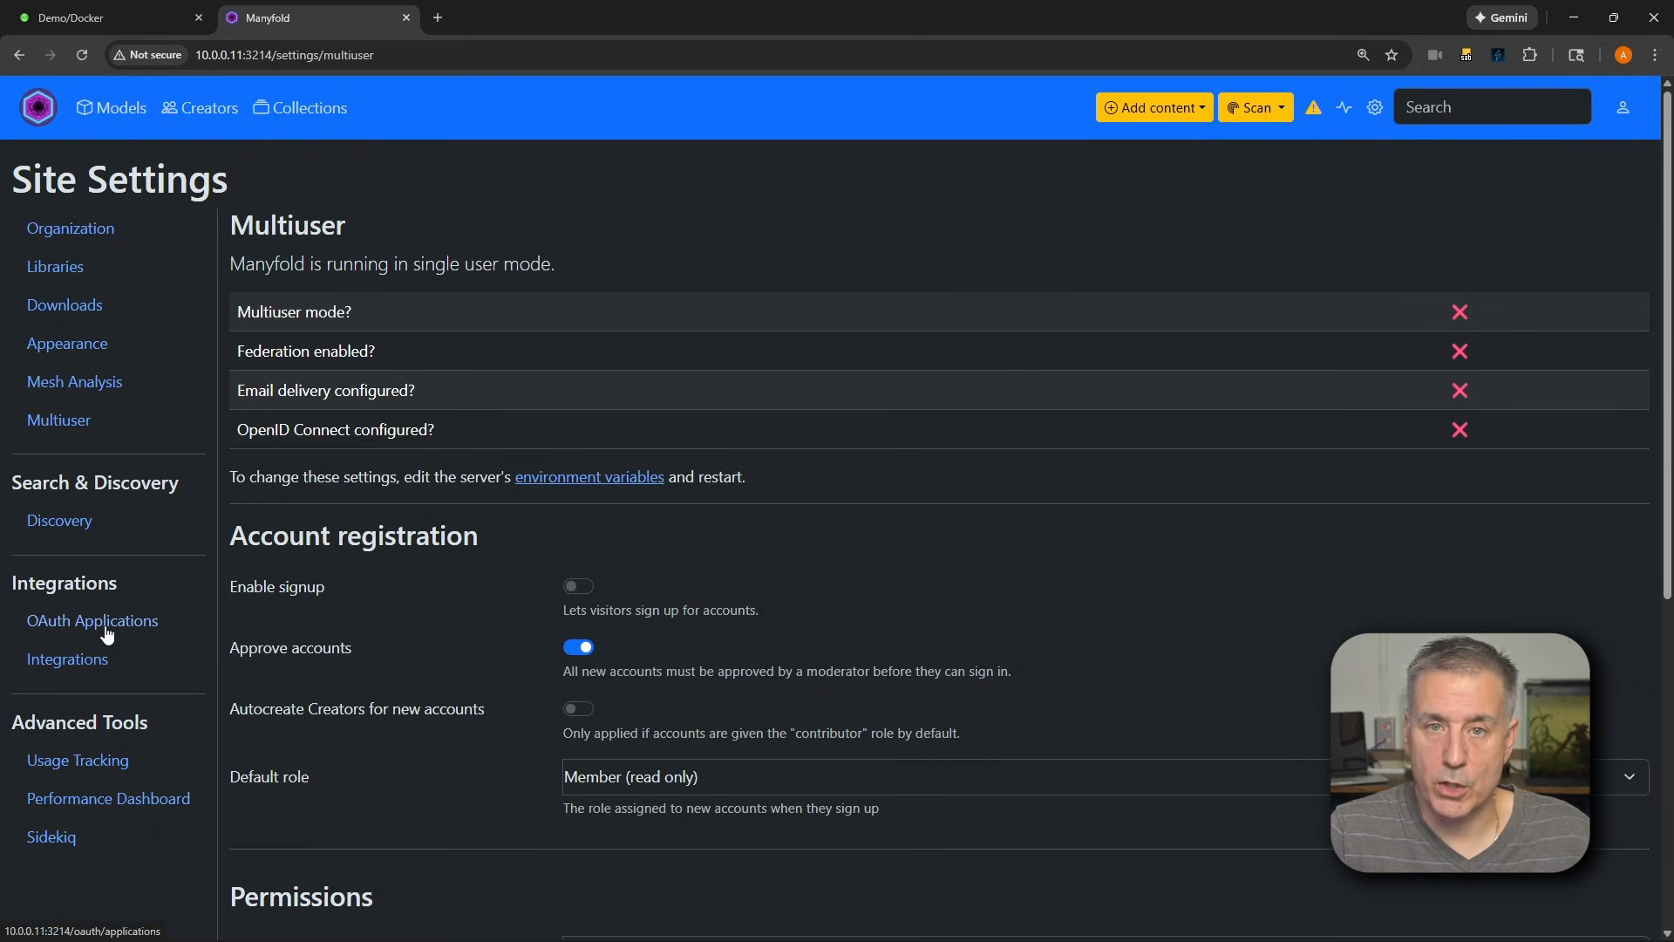
Examine the external service integrations and the user preferences for tag cloud, list pages, renderer and problem detection
left_click(62, 667)
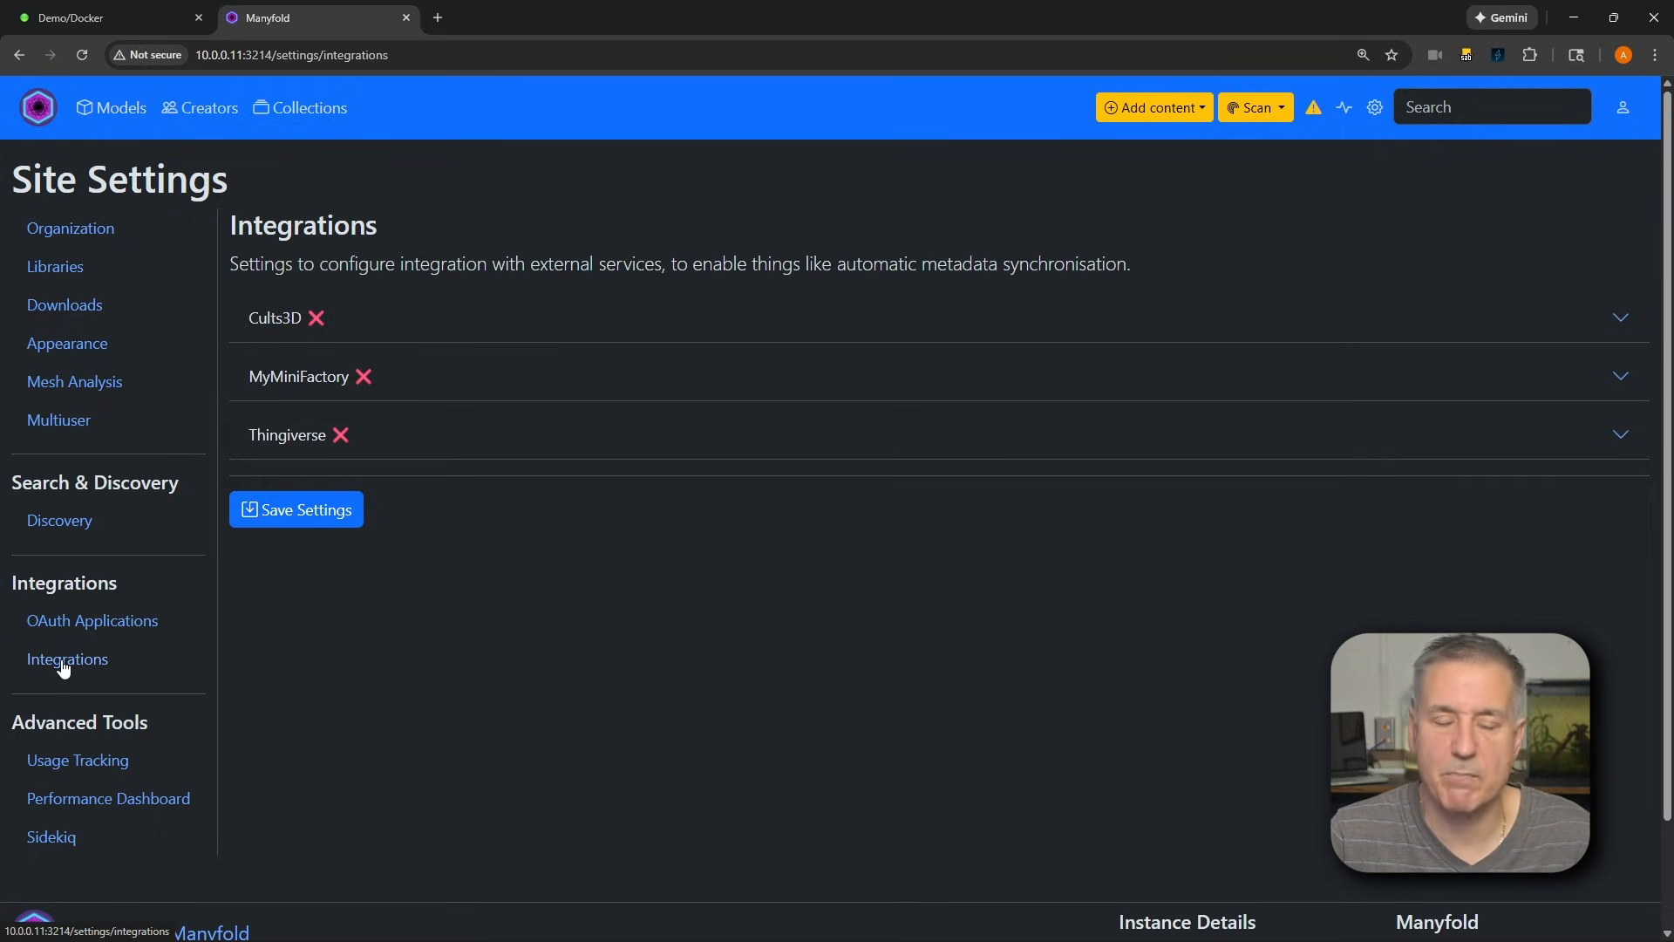
scroll(408, 456, "down", 2)
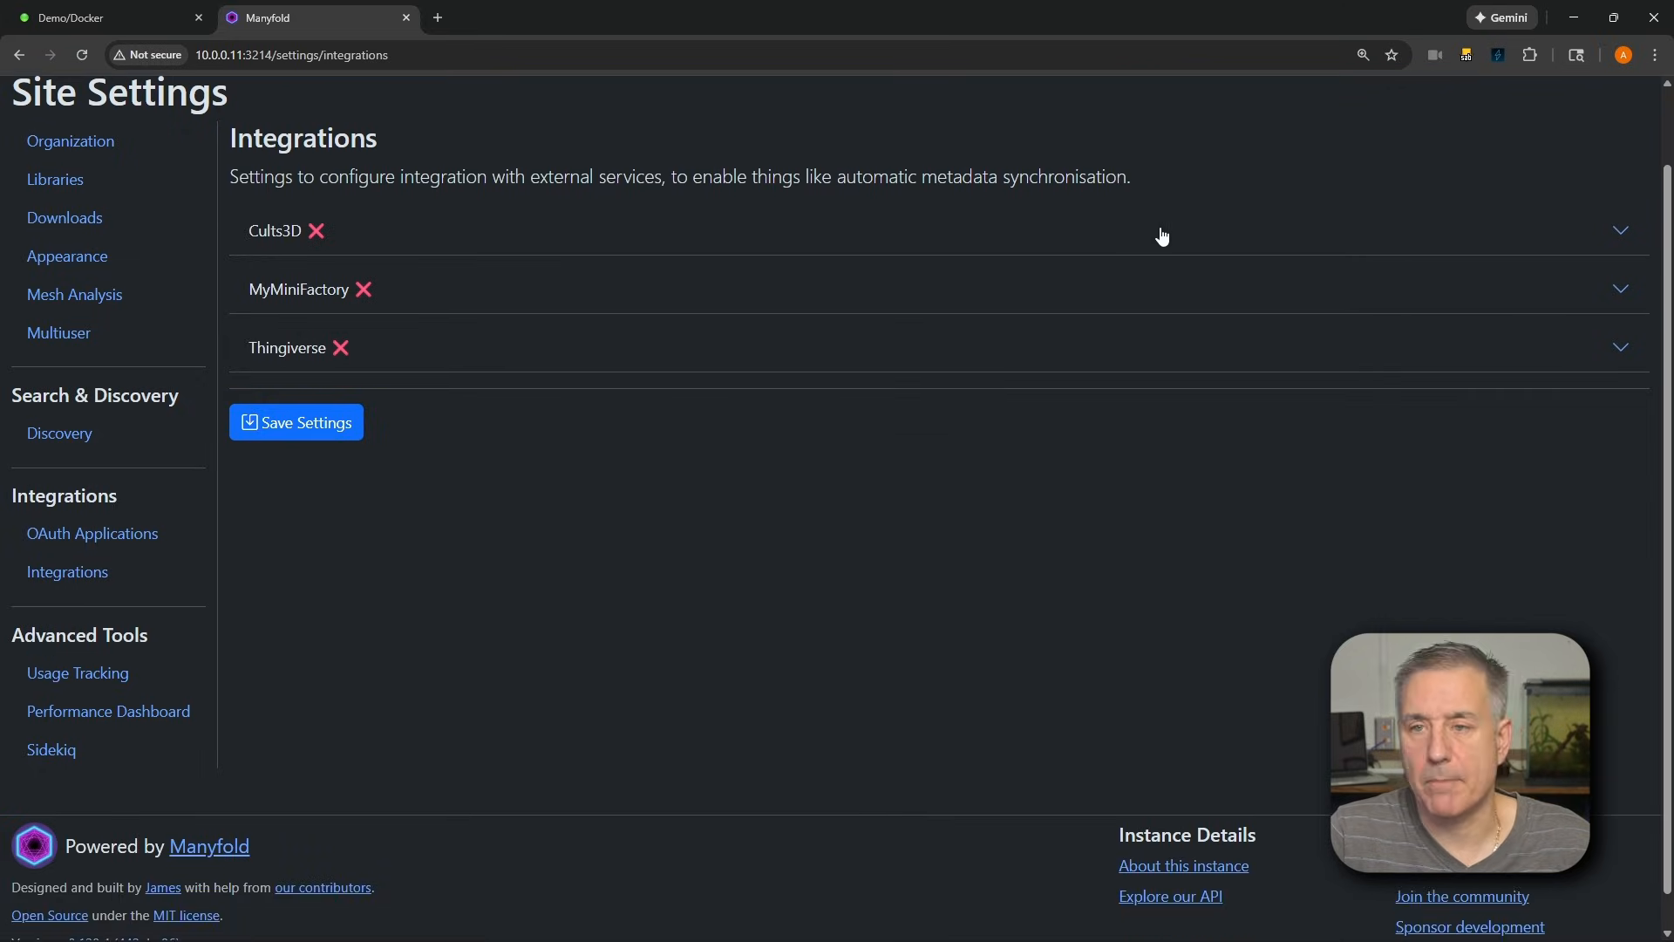
scroll(1423, 155, "up", 2)
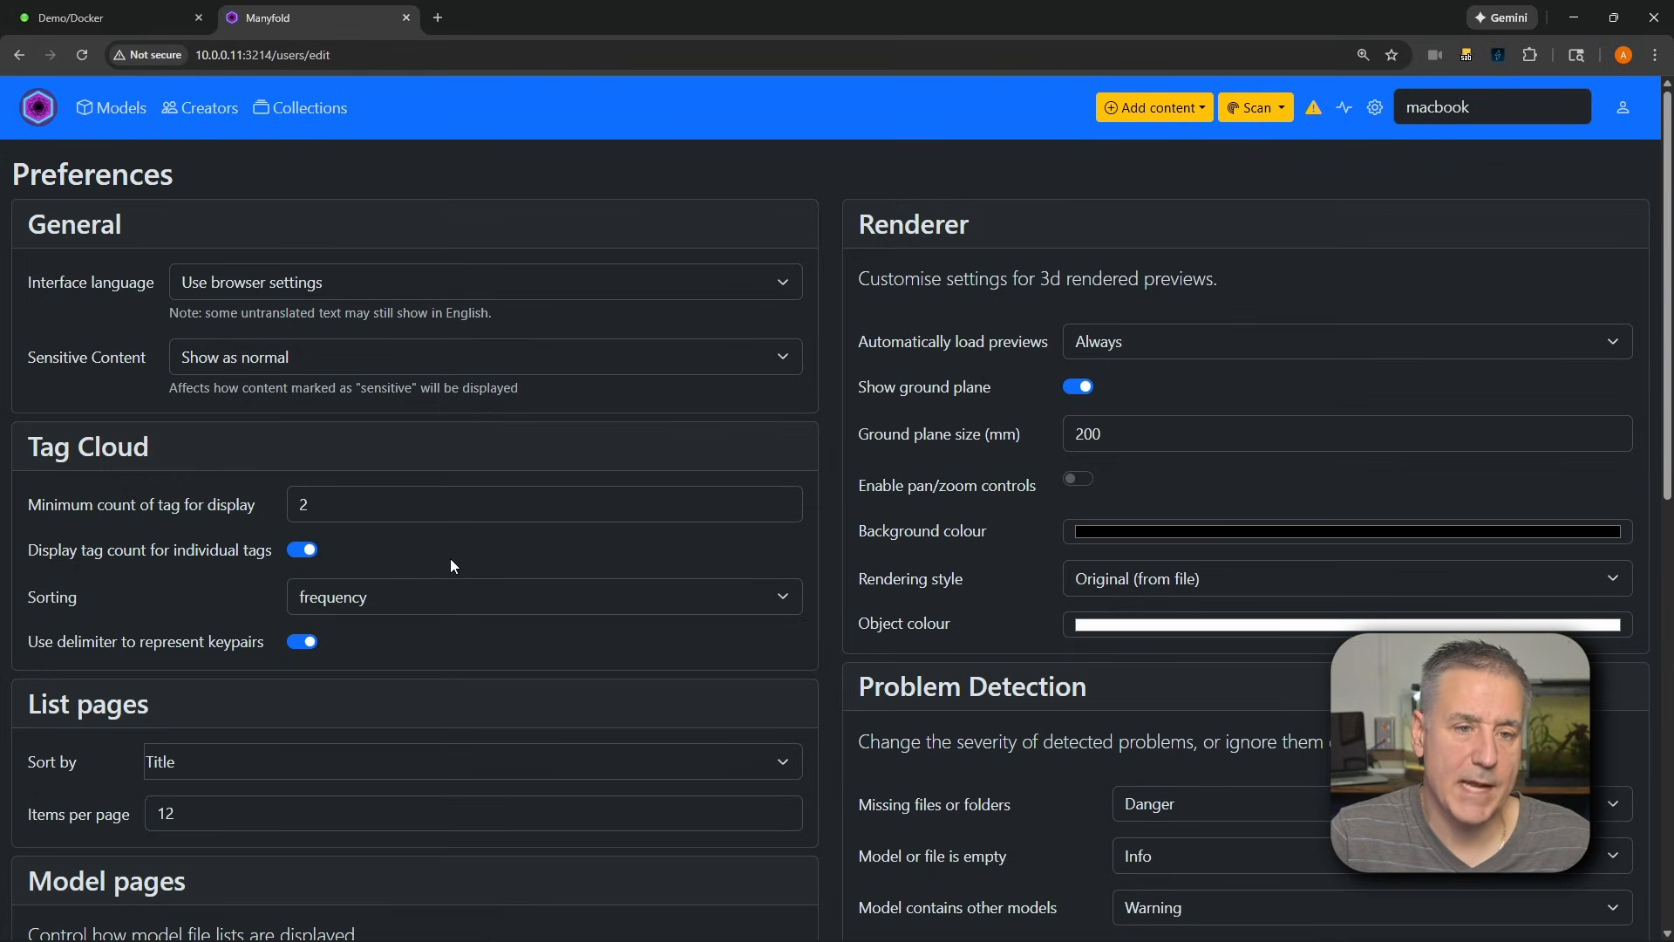
scroll(450, 558, "down", 5)
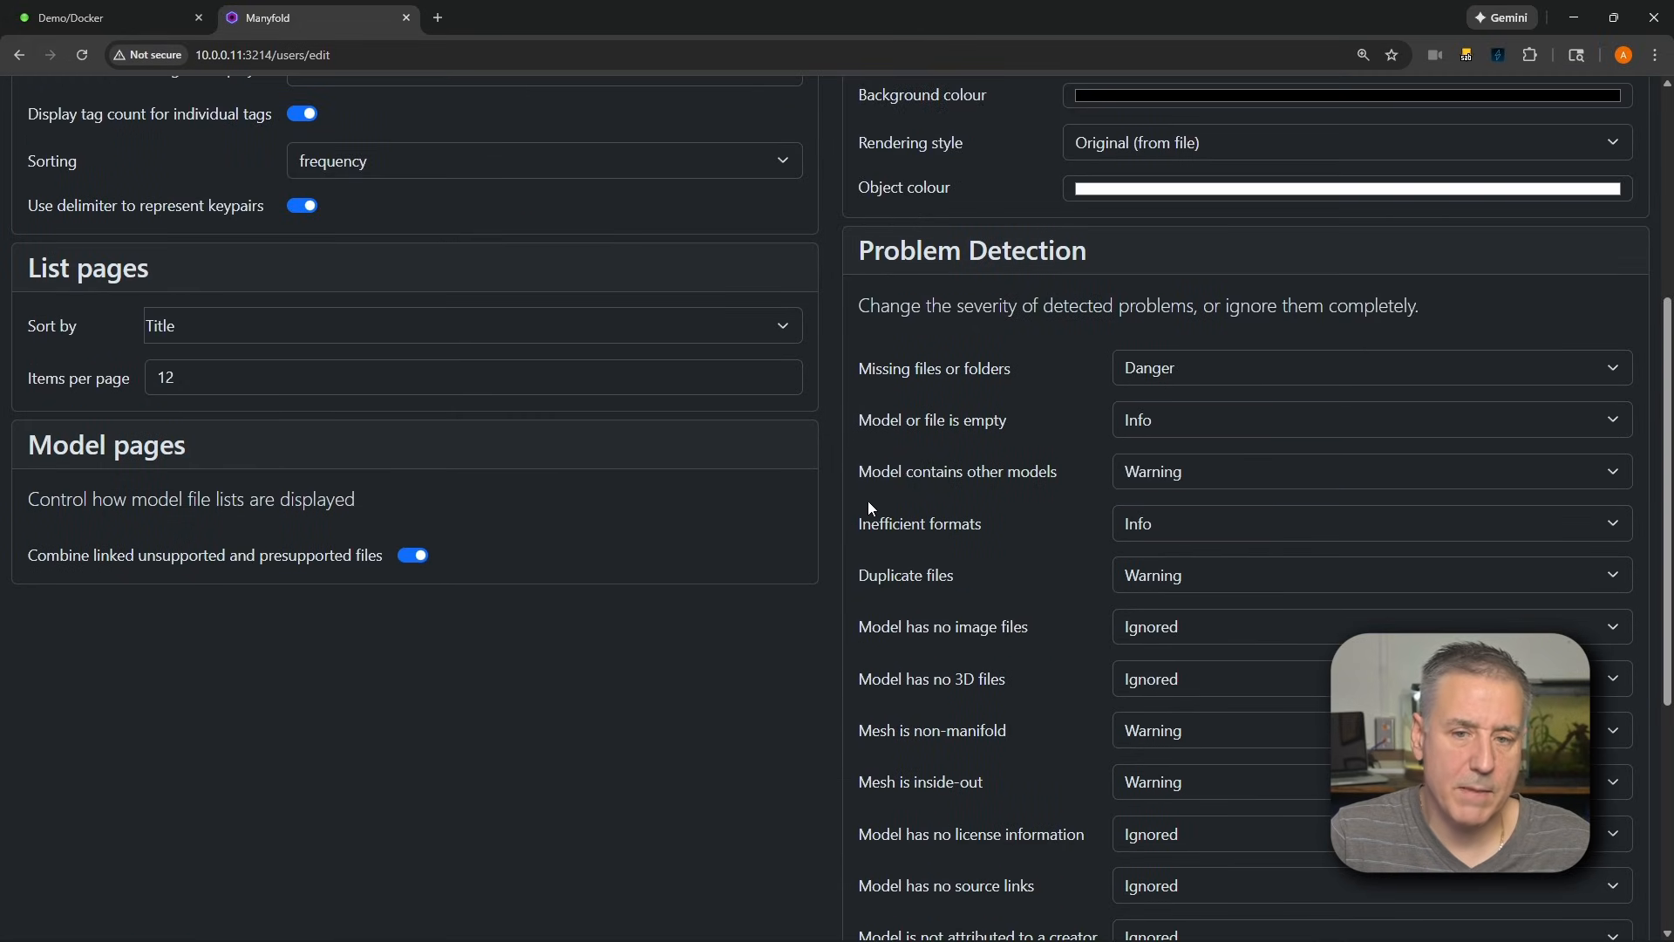
scroll(907, 484, "up", 5)
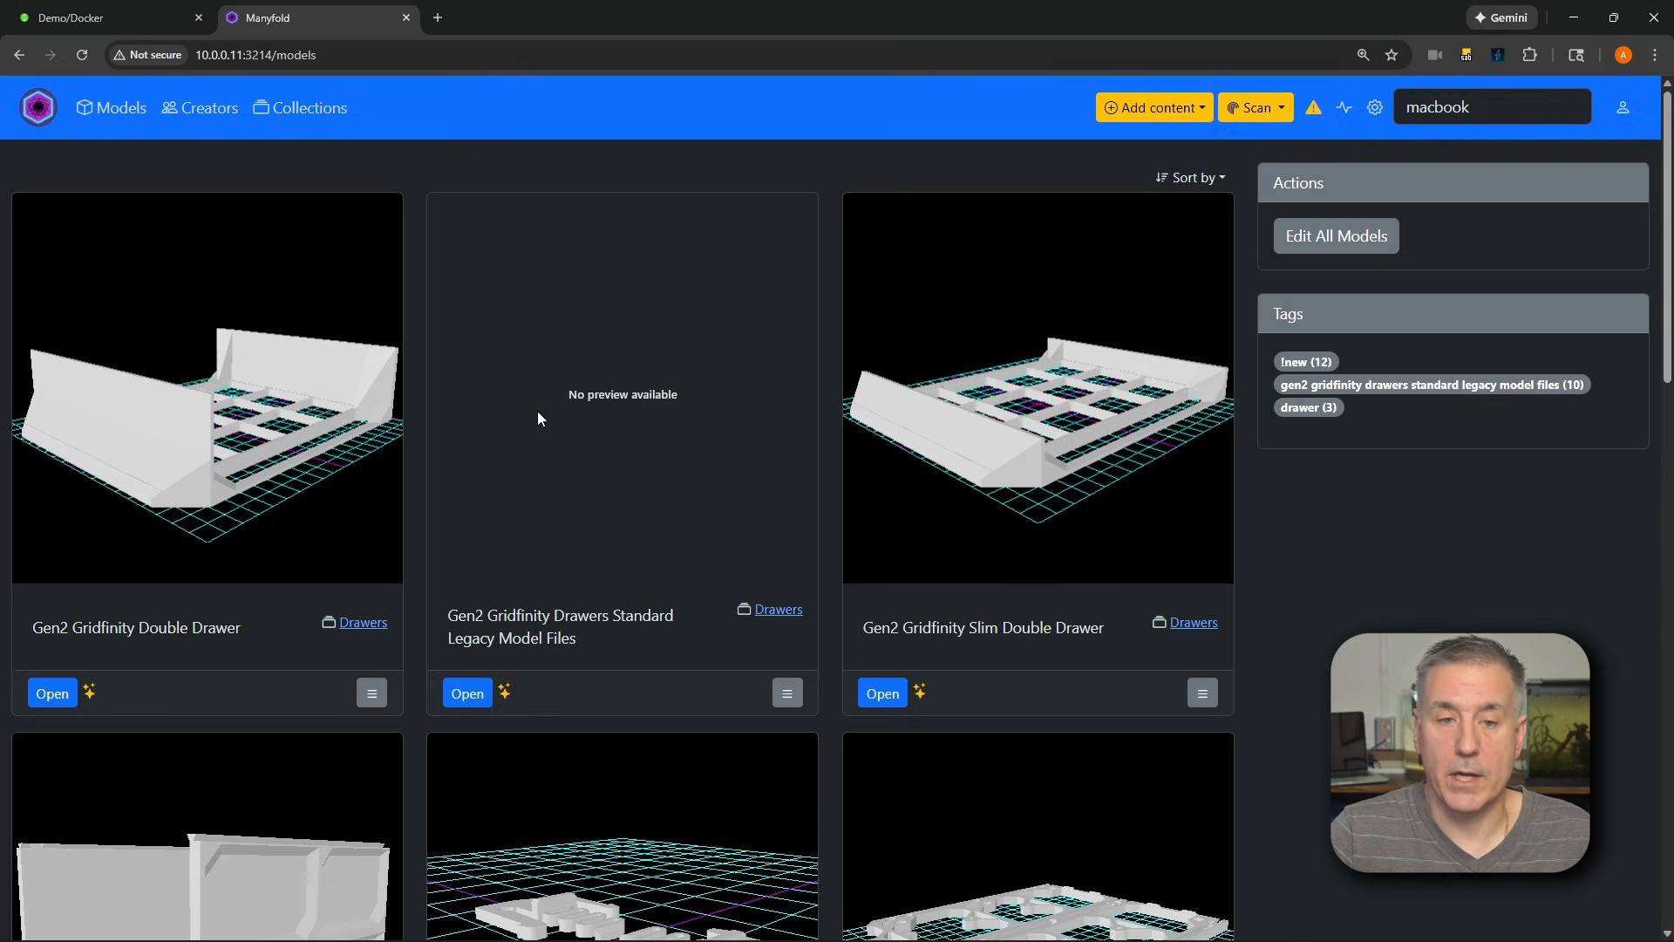
Browse the models list and open the MacBook Pro 2015 Stand to look through its preview images
scroll(538, 417, "down", 7)
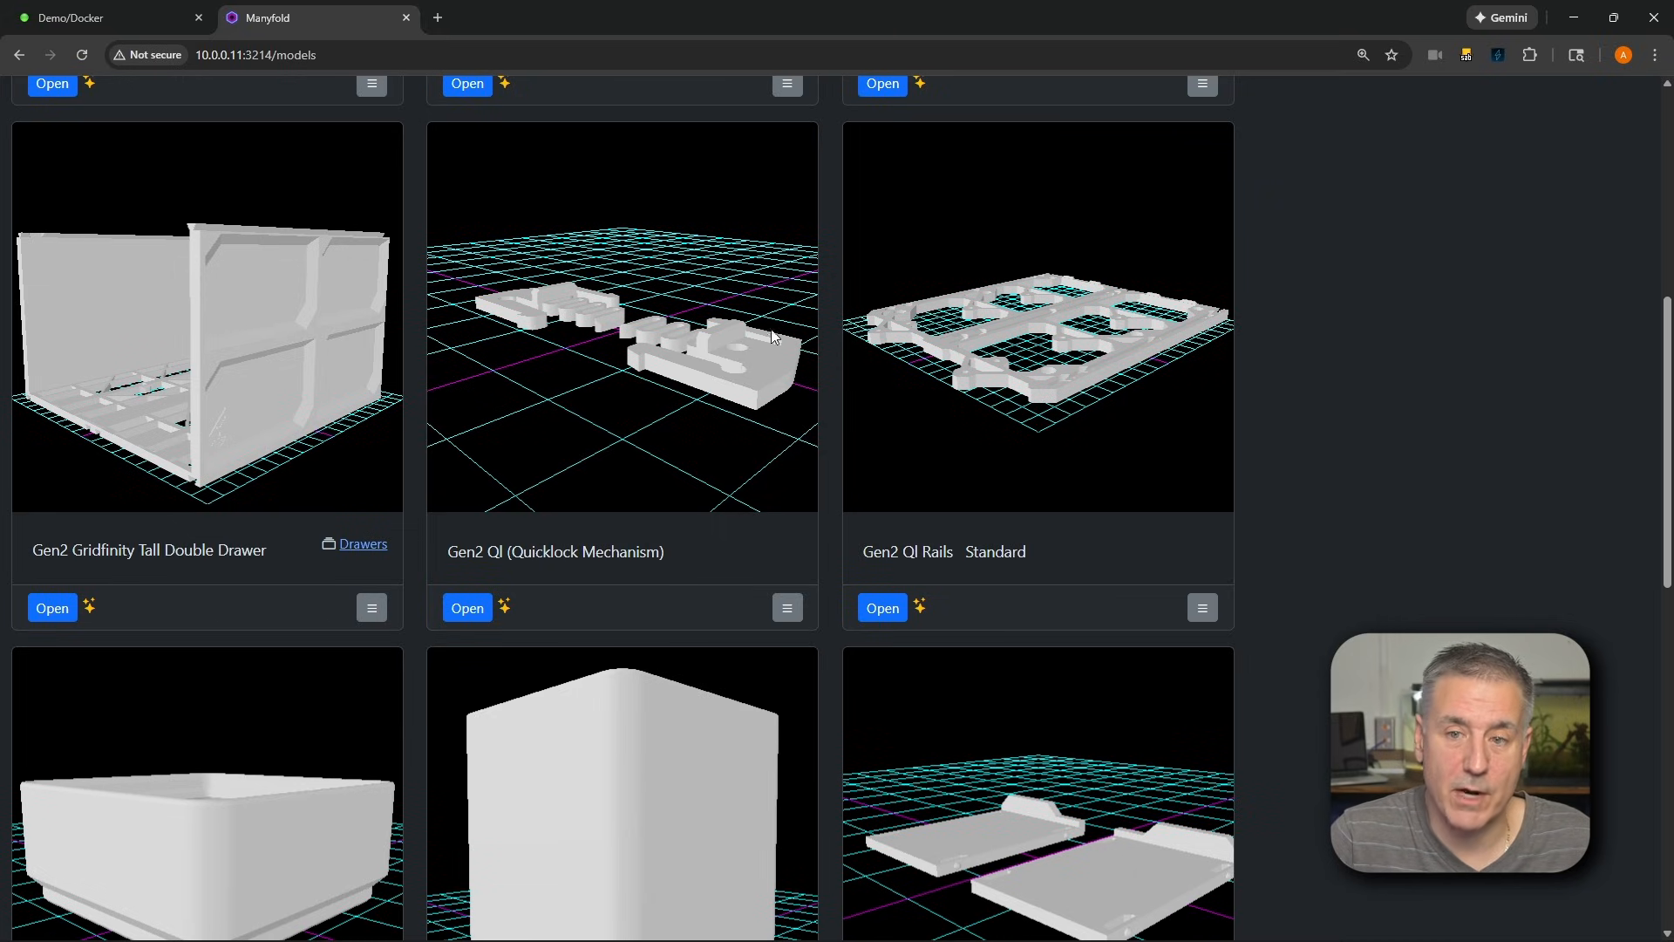
scroll(1326, 344, "down", 9)
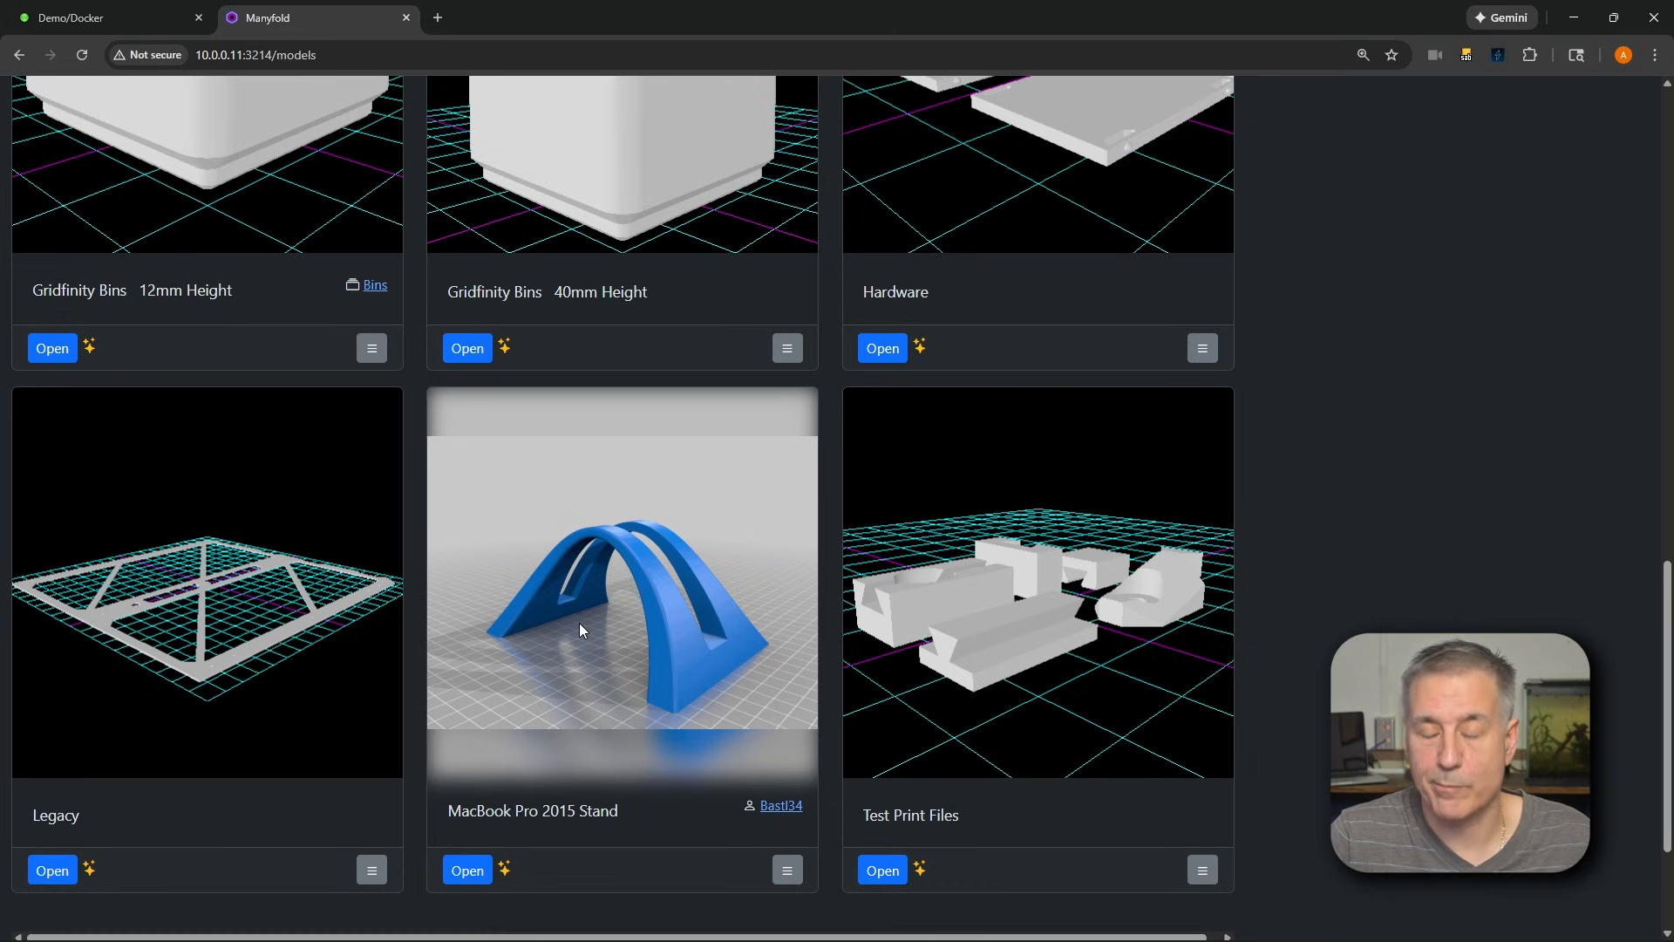
left_click(532, 810)
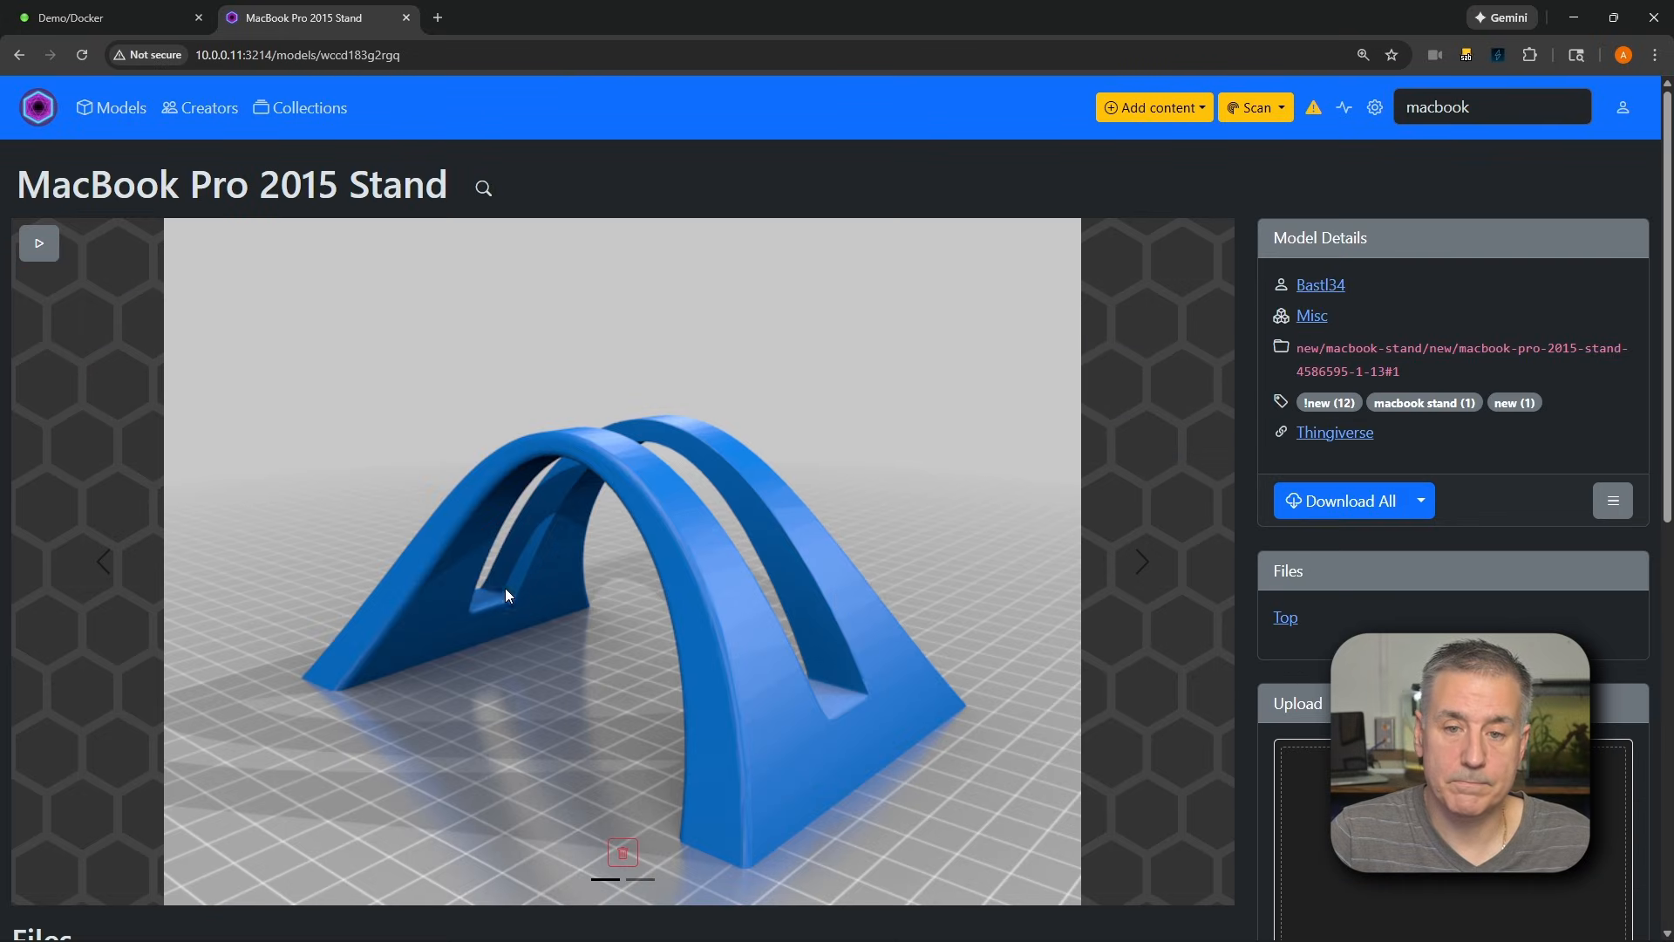
left_click(640, 880)
left_click(606, 880)
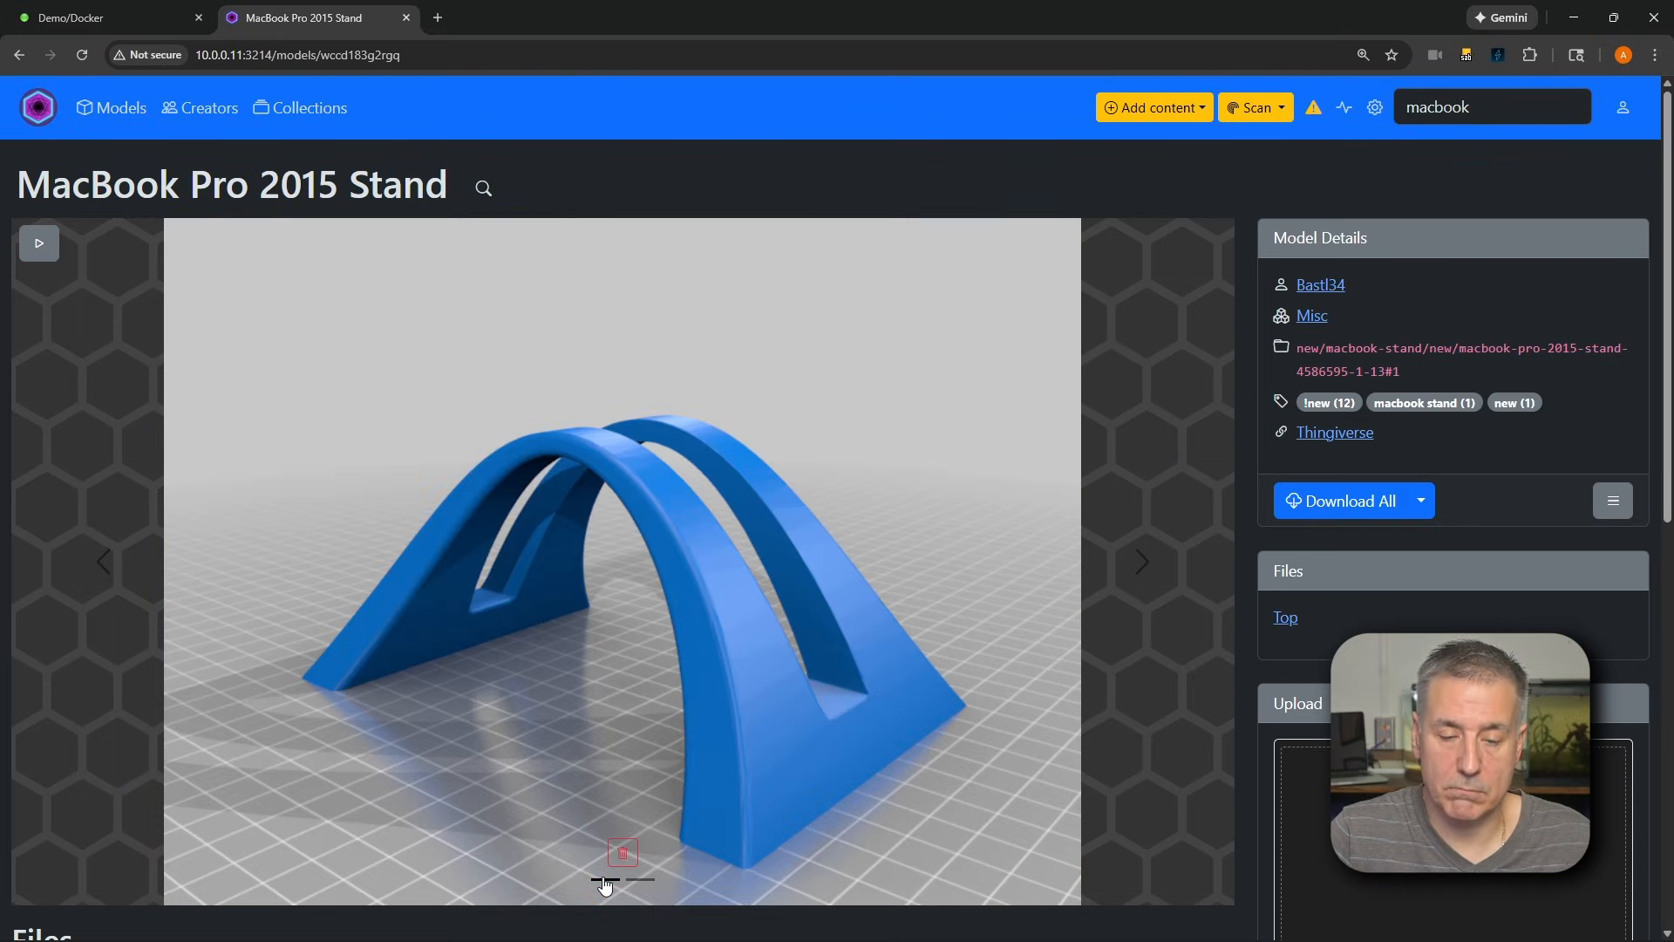
Open the stand's MacBook_Pro_2015_Stand.stl file and inspect the 3D preview from another angle together with the file details
scroll(605, 885, "down", 8)
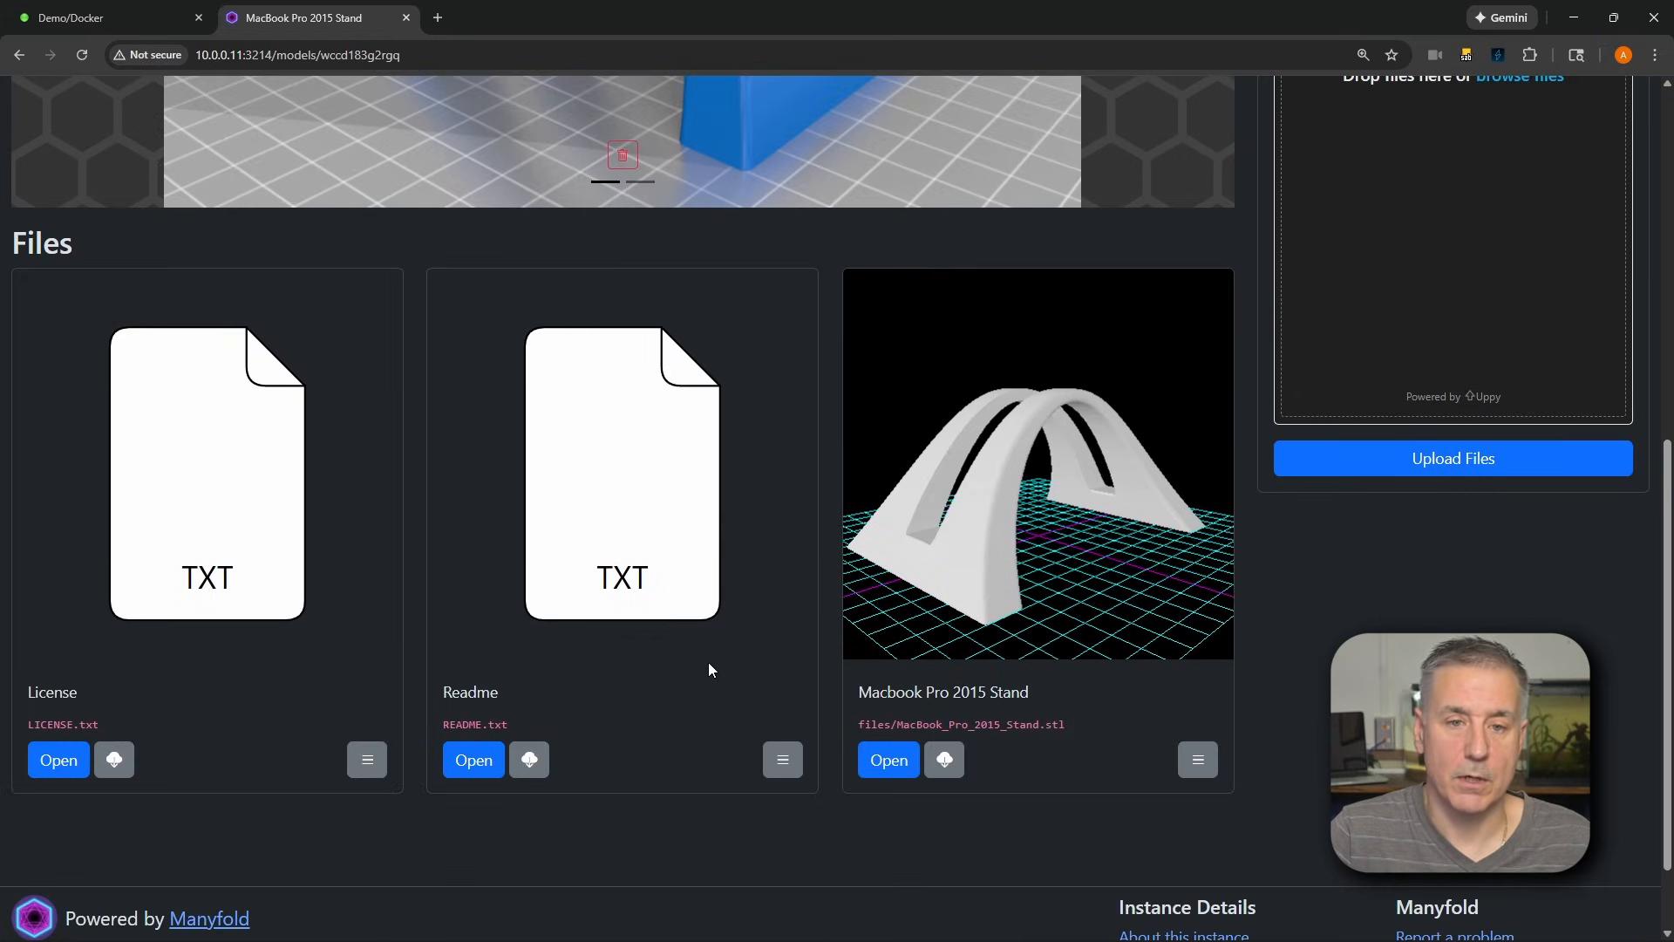
left_click(889, 760)
left_click_drag(796, 691, 625, 832)
scroll(625, 833, "up", 2)
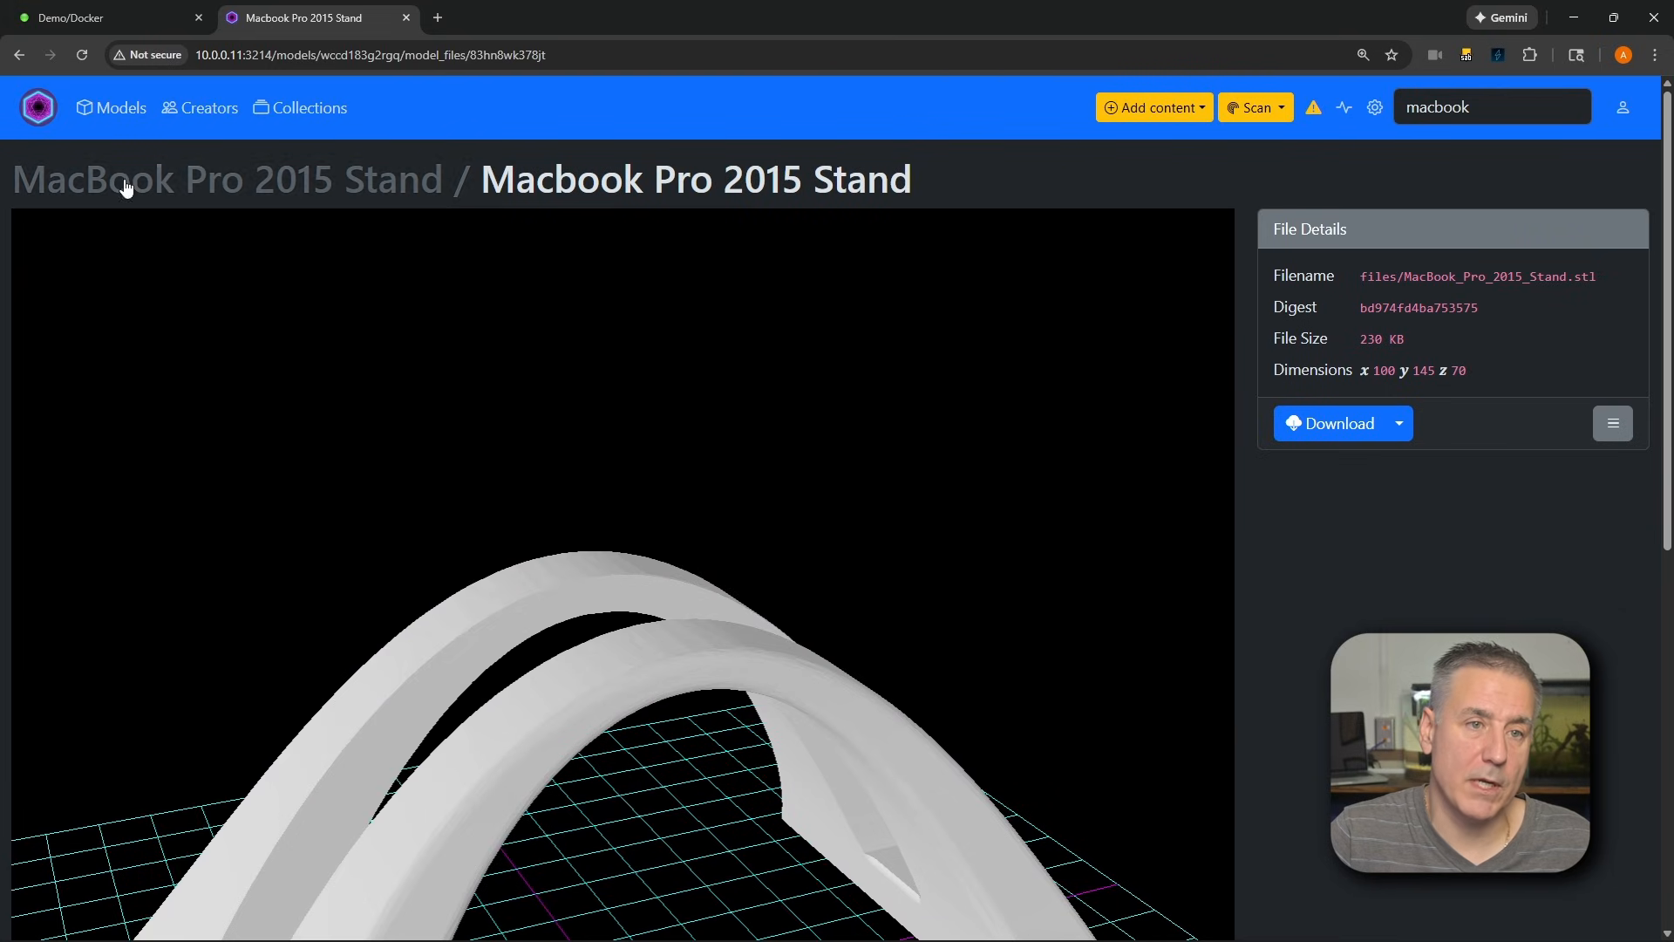